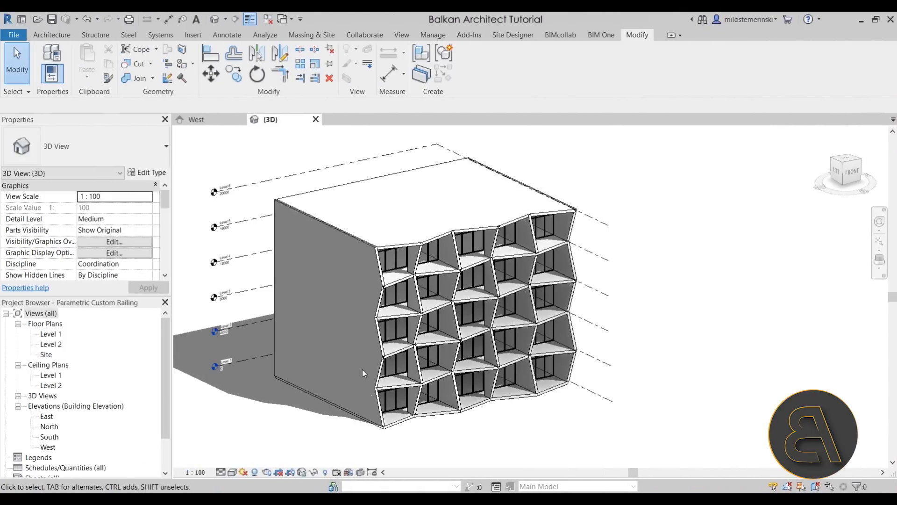
Step: Inspect the facade bays closely in 3D, then switch to the Level 1 floor plan
{"action": "mouse_move", "coordinate": [529, 426]}
{"action": "middle_mouse_down", "text": "shift"}
{"action": "mouse_move", "coordinate": [486, 383]}
{"action": "mouse_move", "coordinate": [464, 417]}
{"action": "mouse_move", "coordinate": [500, 451]}
{"action": "mouse_move", "coordinate": [464, 327]}
{"action": "mouse_move", "coordinate": [502, 431]}
{"action": "middle_mouse_up", "text": "shift"}
{"action": "scroll", "coordinate": [393, 405], "scroll_direction": "up", "scroll_amount": 3}
{"action": "scroll", "coordinate": [394, 405], "scroll_direction": "up", "scroll_amount": 3}
{"action": "mouse_move", "coordinate": [393, 405]}
{"action": "middle_mouse_down", "text": "shift"}
{"action": "mouse_move", "coordinate": [410, 366]}
{"action": "mouse_move", "coordinate": [411, 316]}
{"action": "middle_mouse_up", "text": "shift"}
{"action": "scroll", "coordinate": [409, 315], "scroll_direction": "up", "scroll_amount": 2}
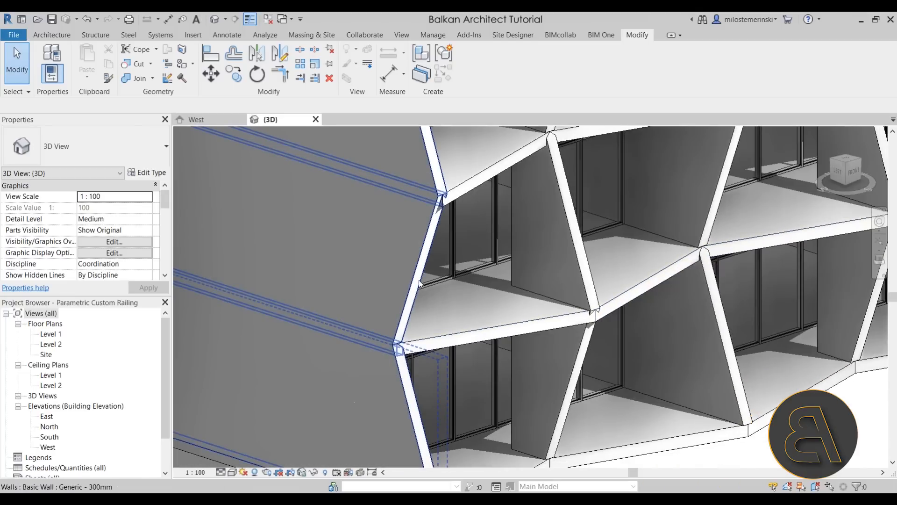
{"action": "middle_click_drag", "start_coordinate": [415, 300], "coordinate": [575, 288], "text": "shift"}
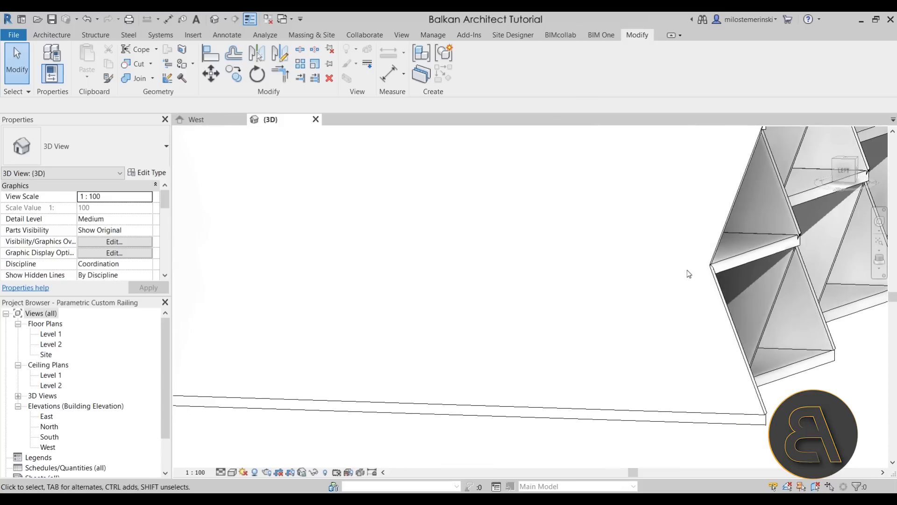
{"action": "mouse_move", "coordinate": [724, 249]}
{"action": "middle_mouse_down", "text": "shift"}
{"action": "mouse_move", "coordinate": [662, 244]}
{"action": "mouse_move", "coordinate": [286, 300]}
{"action": "middle_mouse_up", "text": "shift"}
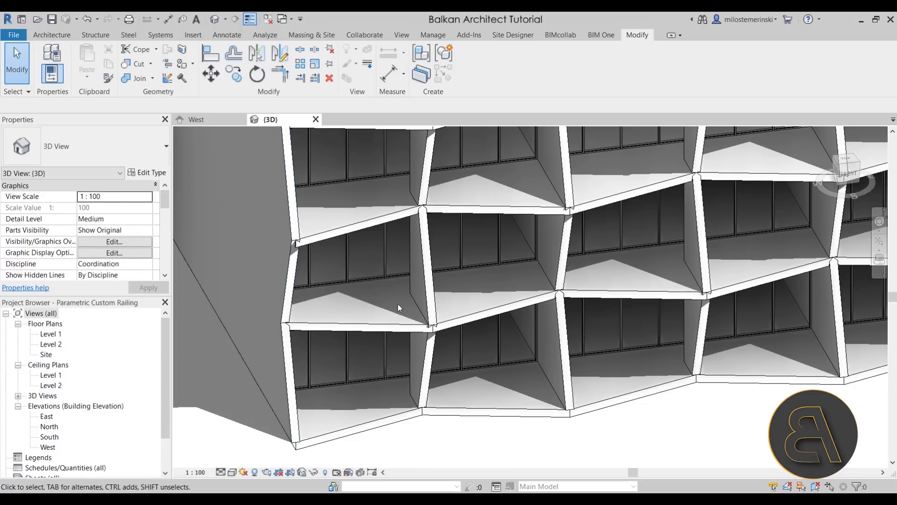
{"action": "middle_click_drag", "start_coordinate": [394, 309], "coordinate": [381, 319]}
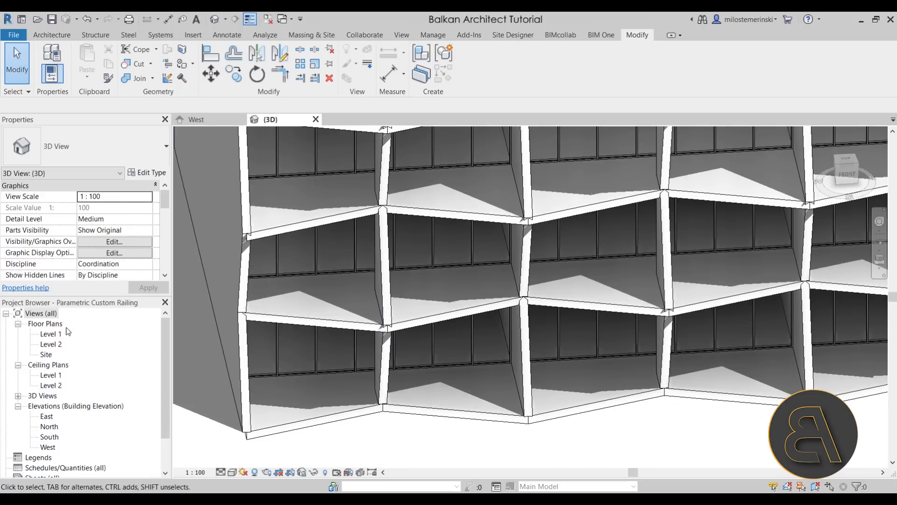
{"action": "double_click", "coordinate": [50, 335]}
{"action": "scroll", "coordinate": [499, 381], "scroll_direction": "up", "scroll_amount": 3}
{"action": "scroll", "coordinate": [495, 387], "scroll_direction": "up", "scroll_amount": 2}
Step: Sketch a standard railing path along a Level 1 balcony edge and finish it
{"action": "left_click", "coordinate": [43, 35]}
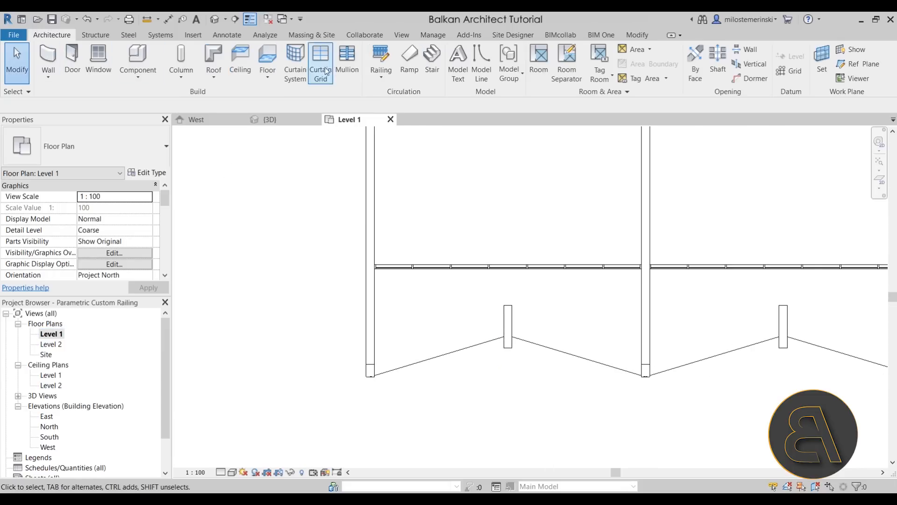
{"action": "scroll", "coordinate": [376, 368], "scroll_direction": "up", "scroll_amount": 3}
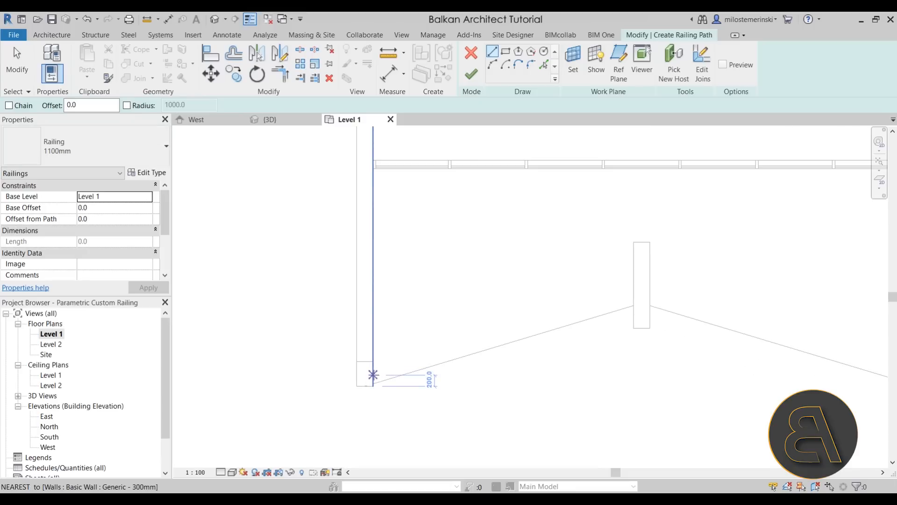
{"action": "left_click", "coordinate": [373, 375]}
{"action": "left_click", "coordinate": [633, 301]}
{"action": "key", "text": "Escape"}
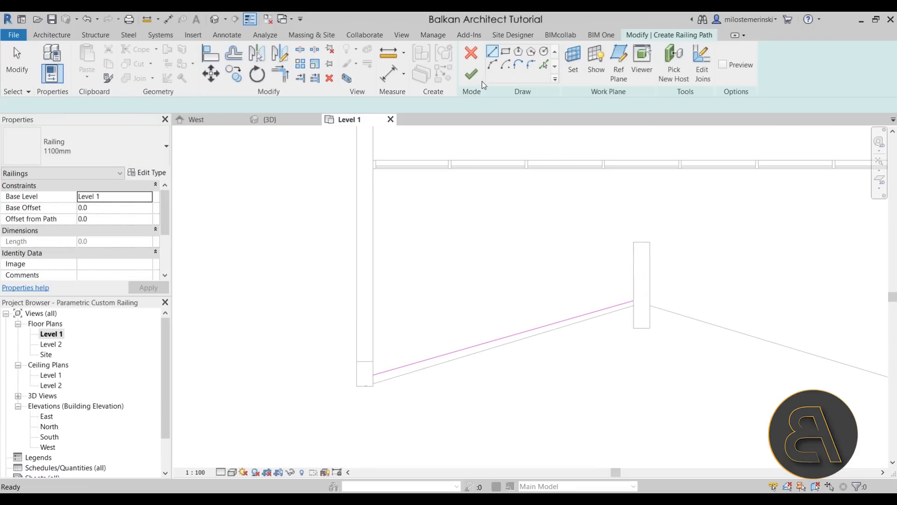
{"action": "left_click", "coordinate": [471, 74]}
Step: Inspect the test railing in the 3D view and delete it from the balcony edge
{"action": "left_click", "coordinate": [214, 20]}
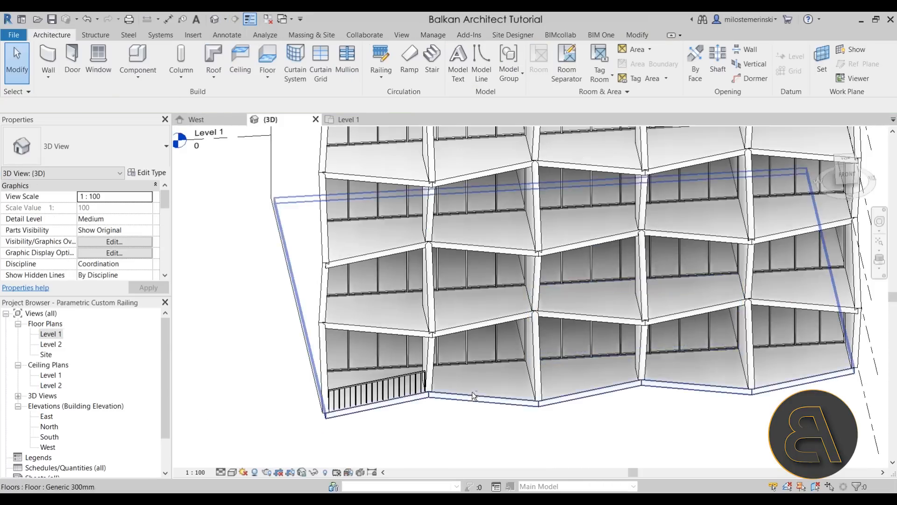
{"action": "scroll", "coordinate": [491, 315], "scroll_direction": "up", "scroll_amount": 3}
{"action": "scroll", "coordinate": [537, 329], "scroll_direction": "up", "scroll_amount": 2}
{"action": "scroll", "coordinate": [363, 321], "scroll_direction": "up", "scroll_amount": 2}
{"action": "scroll", "coordinate": [362, 321], "scroll_direction": "up", "scroll_amount": 2}
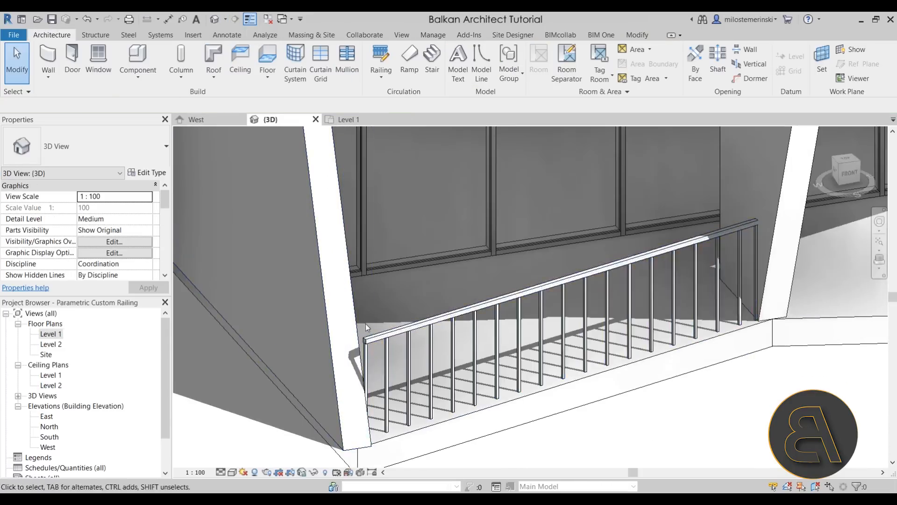
{"action": "middle_click_drag", "start_coordinate": [362, 322], "coordinate": [618, 326], "text": "shift"}
{"action": "scroll", "coordinate": [618, 326], "scroll_direction": "up", "scroll_amount": 2}
{"action": "scroll", "coordinate": [618, 308], "scroll_direction": "up", "scroll_amount": 2}
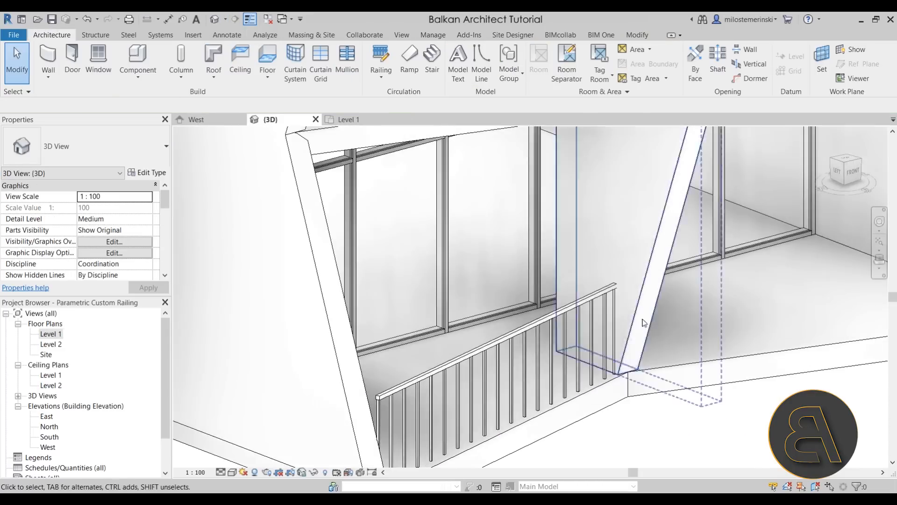
{"action": "scroll", "coordinate": [620, 285], "scroll_direction": "down", "scroll_amount": 4}
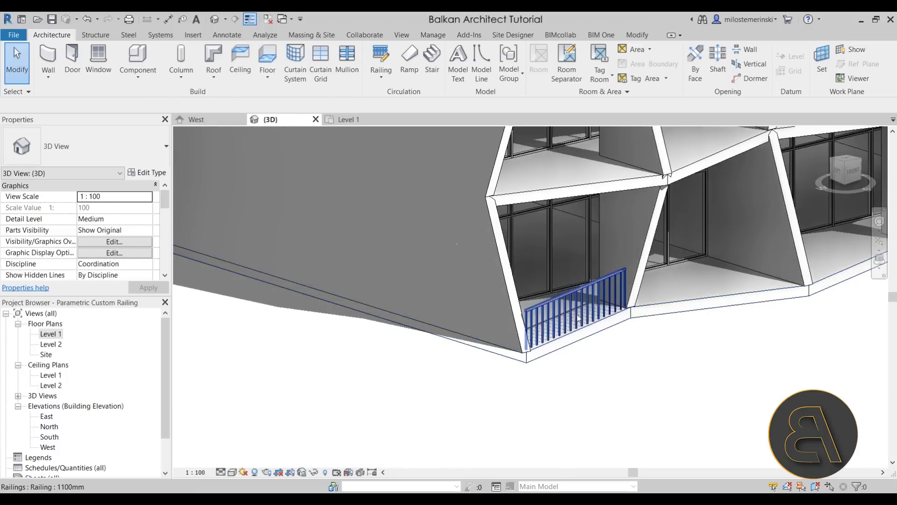
{"action": "left_click", "coordinate": [585, 326]}
{"action": "key", "text": "Delete"}
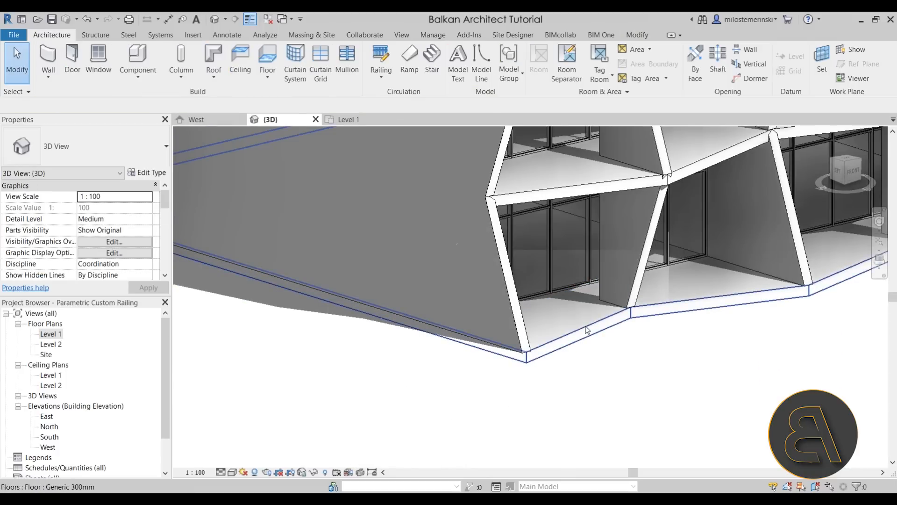
{"action": "middle_click_drag", "start_coordinate": [586, 330], "coordinate": [612, 385], "text": "shift"}
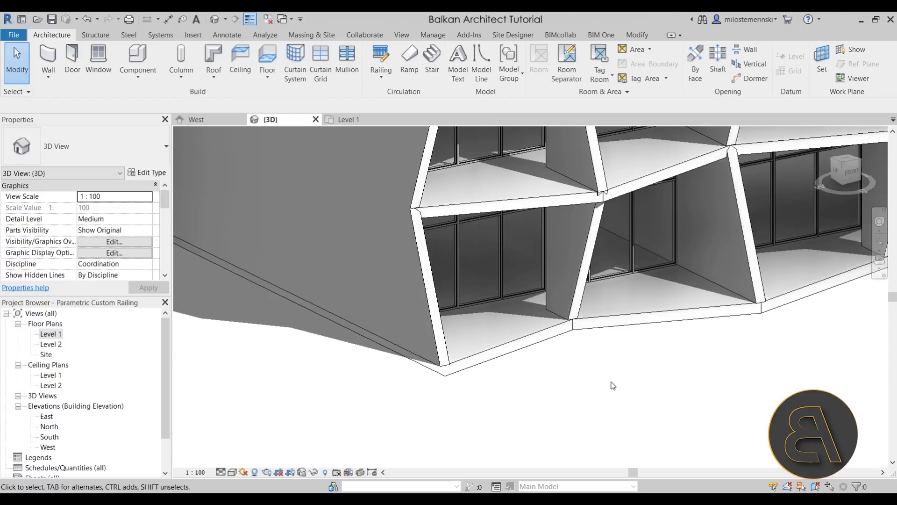
Step: Enable mass form display and create an in-place mass named Warped Railing
{"action": "left_click", "coordinate": [320, 39]}
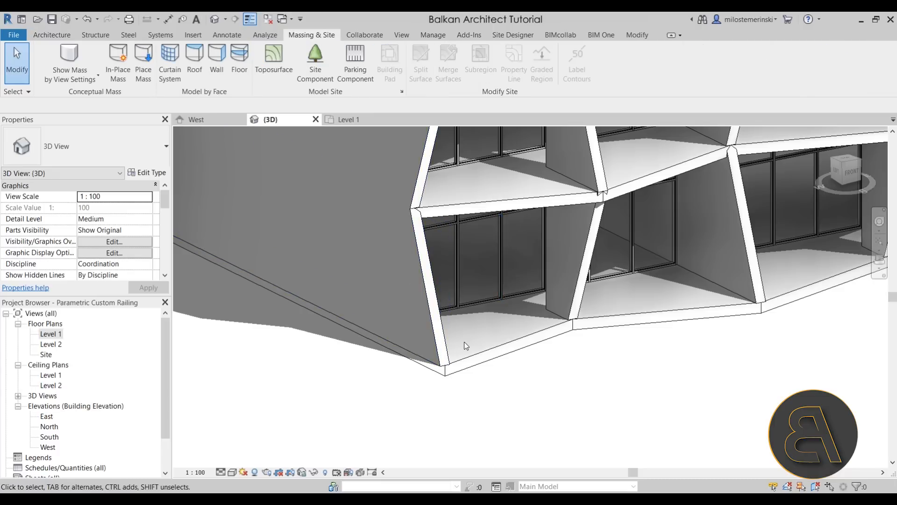
{"action": "scroll", "coordinate": [484, 321], "scroll_direction": "up", "scroll_amount": 3}
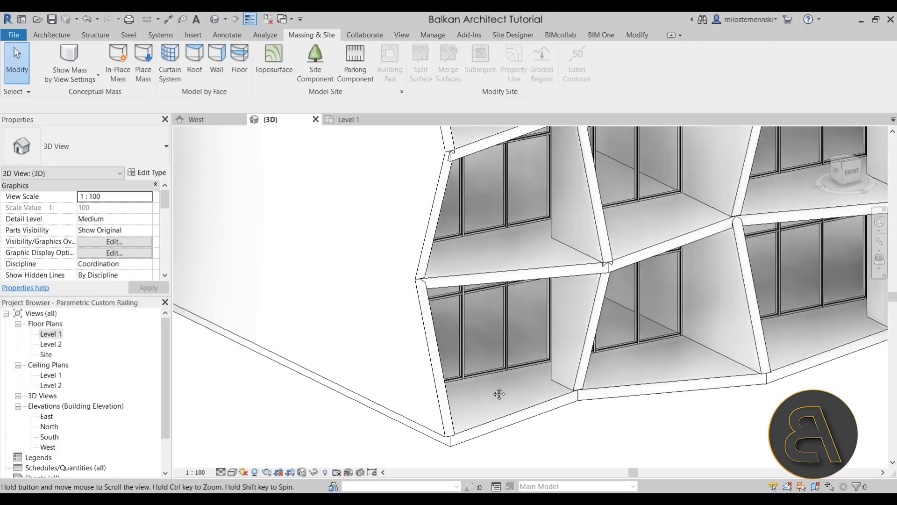
{"action": "mouse_move", "coordinate": [484, 304]}
{"action": "middle_mouse_down"}
{"action": "mouse_move", "coordinate": [486, 328]}
{"action": "mouse_move", "coordinate": [463, 337]}
{"action": "mouse_move", "coordinate": [538, 402]}
{"action": "mouse_move", "coordinate": [396, 370]}
{"action": "middle_mouse_up"}
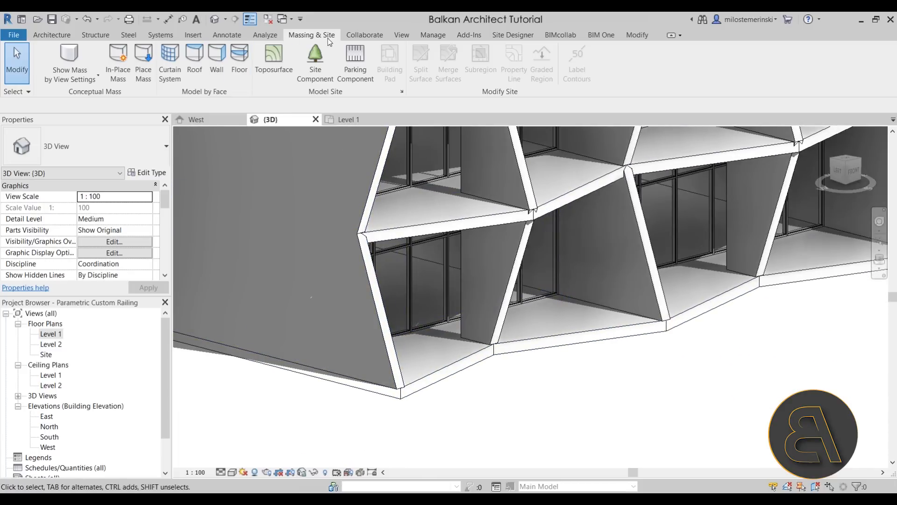
{"action": "left_click", "coordinate": [72, 61]}
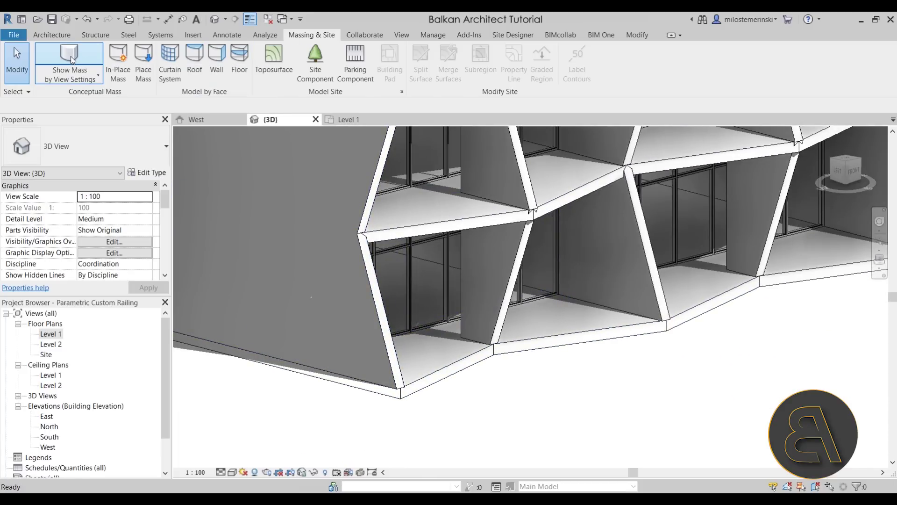
{"action": "left_click", "coordinate": [118, 81]}
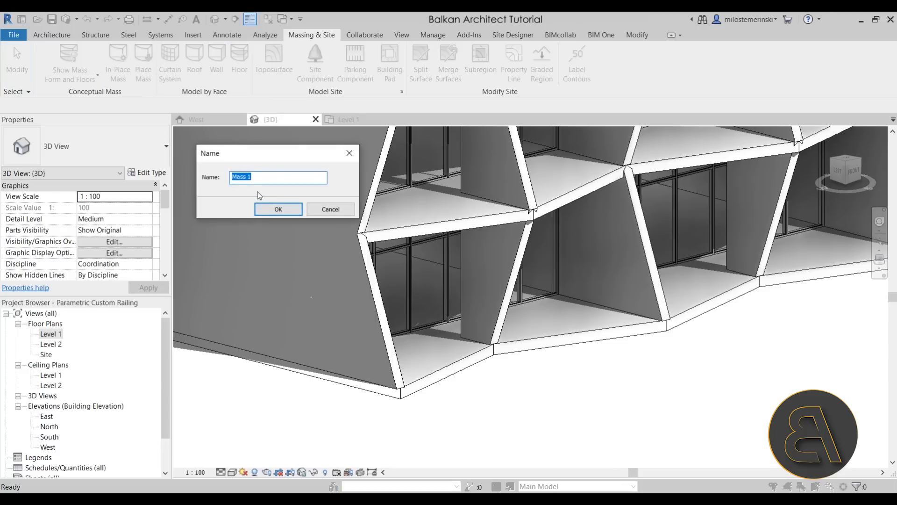
{"action": "type", "text": "Pa"}
{"action": "key", "text": "BackSpace"}
{"action": "key", "text": "BackSpace"}
{"action": "type", "text": "Wa"}
{"action": "key", "text": "Return"}
{"action": "mouse_move", "coordinate": [523, 330]}
{"action": "middle_mouse_down"}
{"action": "mouse_move", "coordinate": [487, 331]}
{"action": "mouse_move", "coordinate": [489, 343]}
{"action": "middle_mouse_up"}
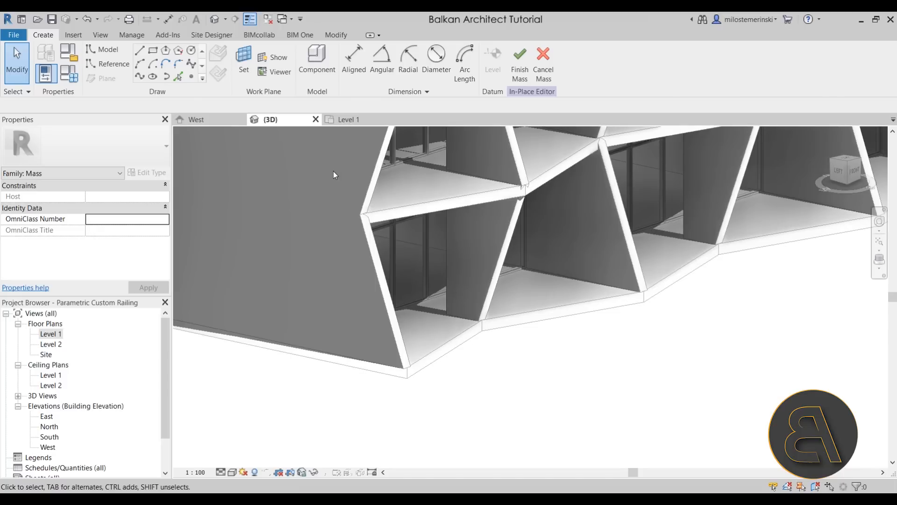
Step: Set the facade wall face as work plane and choose Model Line drawn on it
{"action": "mouse_move", "coordinate": [566, 304]}
{"action": "middle_mouse_down", "text": "shift"}
{"action": "mouse_move", "coordinate": [537, 321]}
{"action": "mouse_move", "coordinate": [517, 297]}
{"action": "mouse_move", "coordinate": [423, 337]}
{"action": "mouse_move", "coordinate": [311, 330]}
{"action": "mouse_move", "coordinate": [517, 402]}
{"action": "middle_mouse_up", "text": "shift"}
{"action": "scroll", "coordinate": [424, 287], "scroll_direction": "down", "scroll_amount": 2}
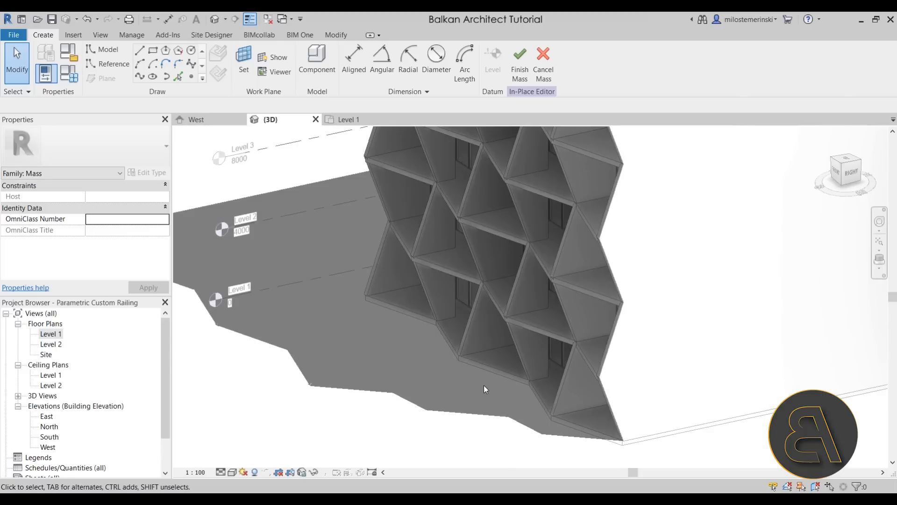
{"action": "middle_click_drag", "start_coordinate": [484, 385], "coordinate": [391, 320], "text": "shift"}
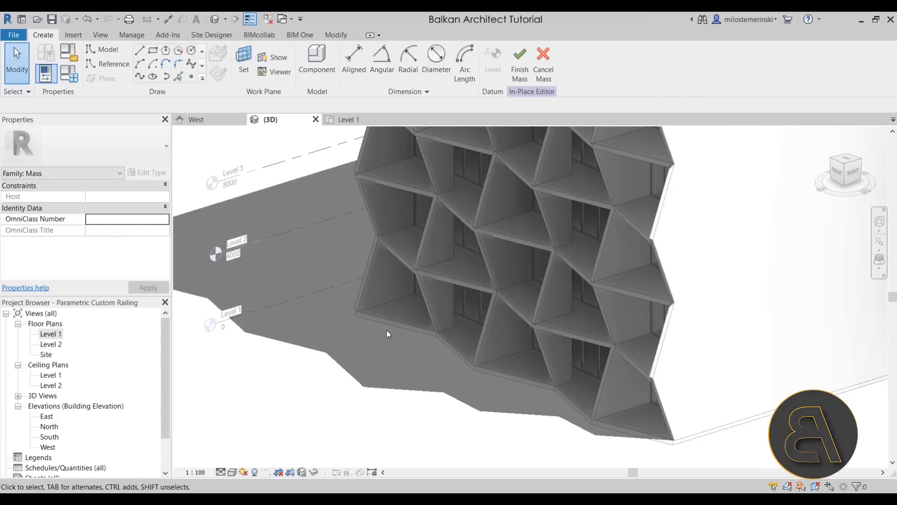
{"action": "scroll", "coordinate": [318, 249], "scroll_direction": "up", "scroll_amount": 3}
{"action": "left_click", "coordinate": [240, 60]}
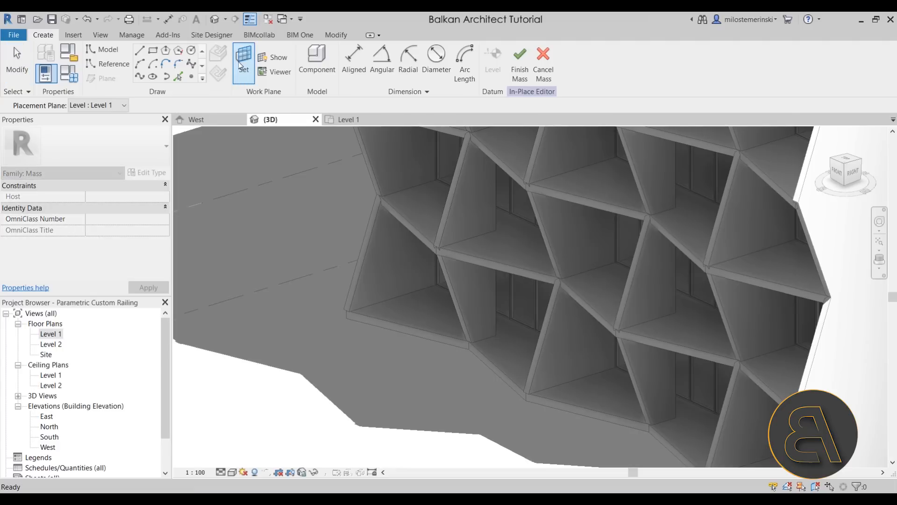
{"action": "left_click", "coordinate": [361, 281]}
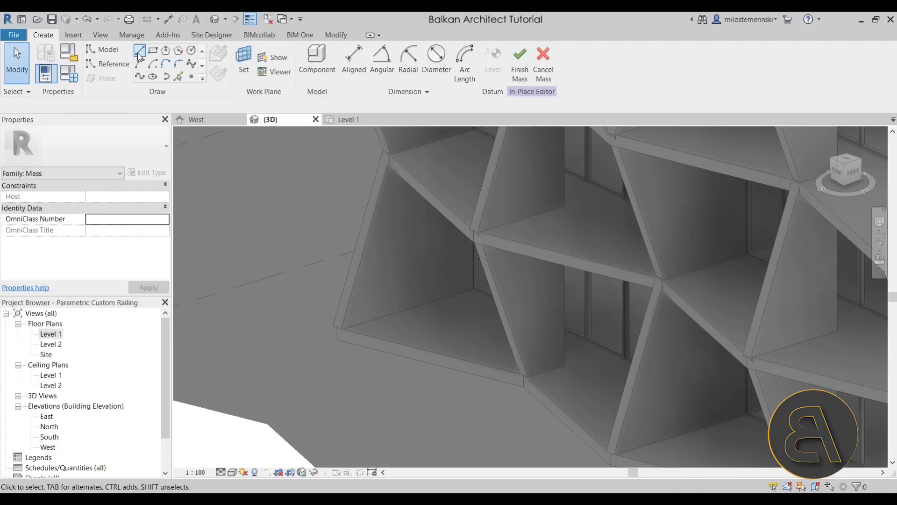
{"action": "left_click", "coordinate": [140, 56]}
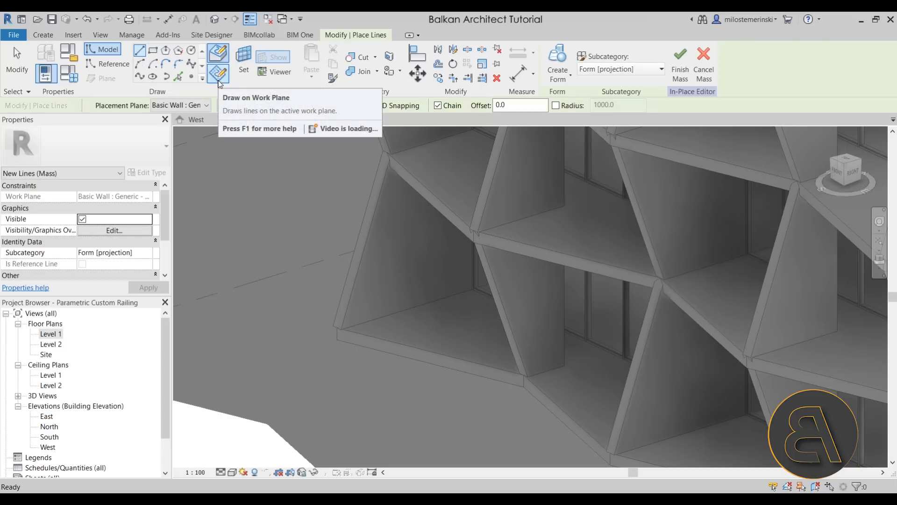
{"action": "left_click", "coordinate": [219, 82]}
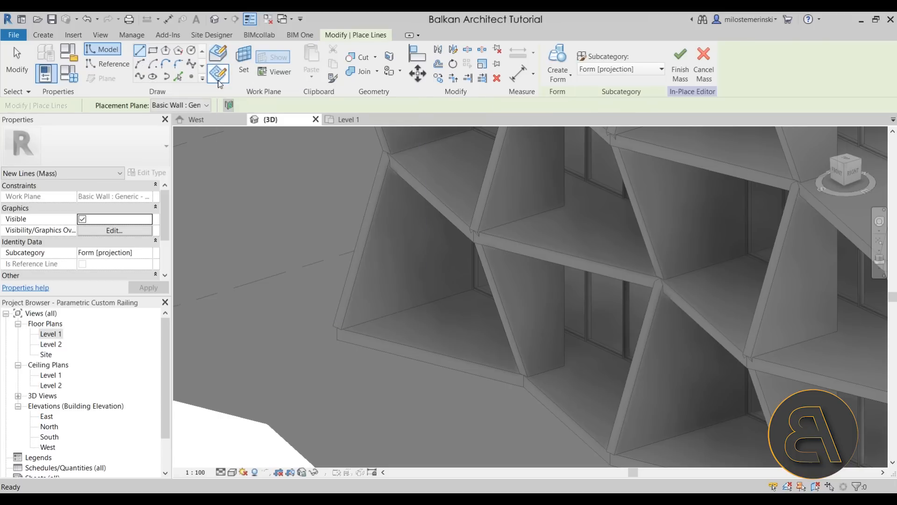
{"action": "scroll", "coordinate": [384, 252], "scroll_direction": "up", "scroll_amount": 5}
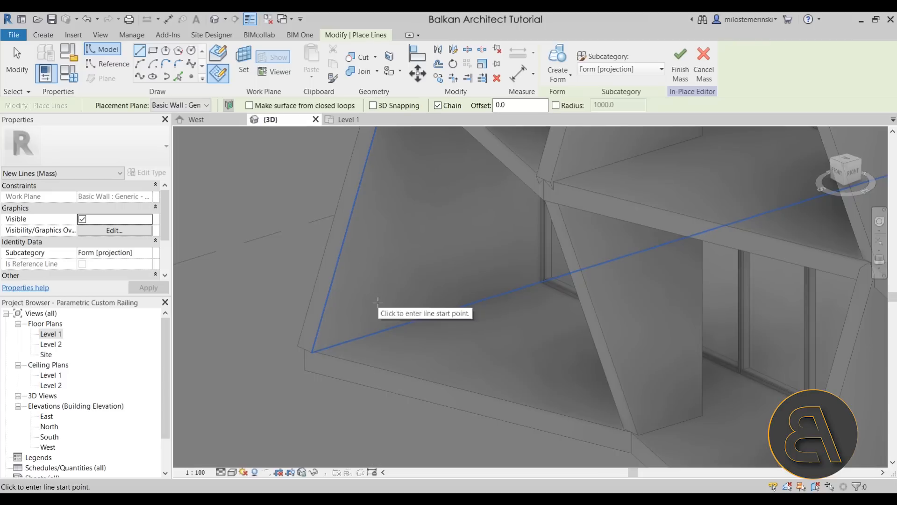
Step: Draw the vertical end line and top rail line of the railing outline
{"action": "left_click", "coordinate": [397, 260]}
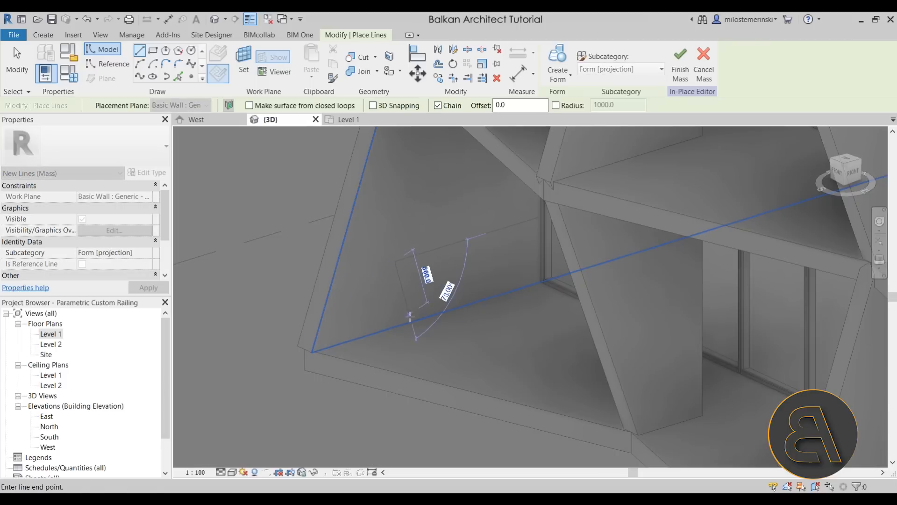
{"action": "key", "text": "Escape"}
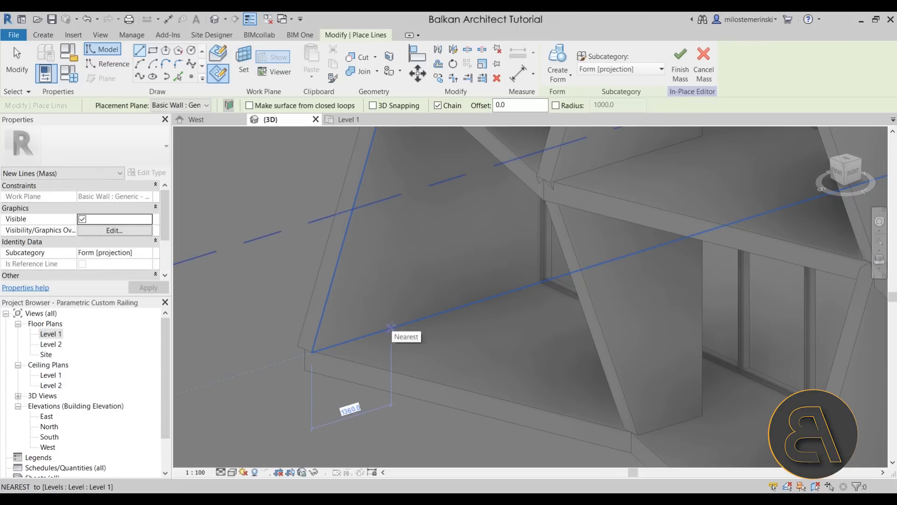
{"action": "left_click", "coordinate": [396, 325]}
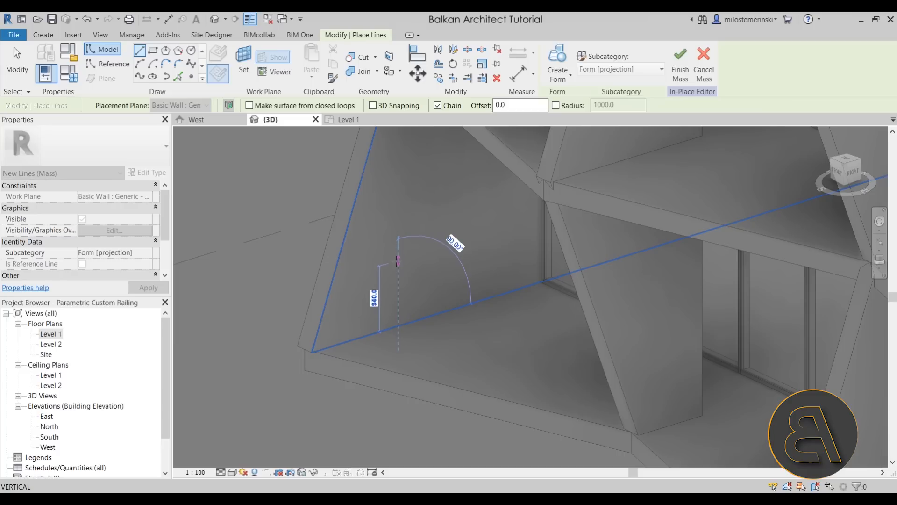
{"action": "left_click", "coordinate": [398, 256]}
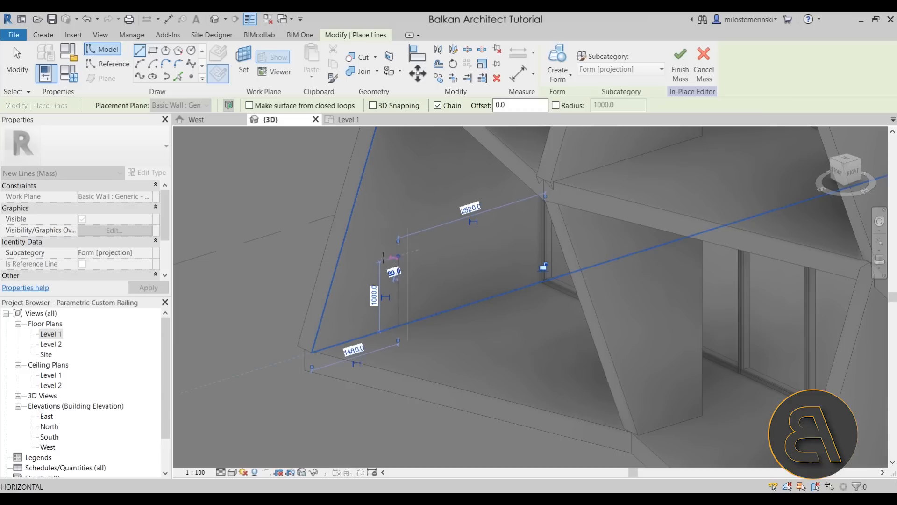
{"action": "left_click", "coordinate": [279, 288]}
{"action": "key", "text": "Escape"}
{"action": "scroll", "coordinate": [355, 275], "scroll_direction": "up", "scroll_amount": 2}
Step: Draw the sloped line of the outline along the balcony wall edge
{"action": "left_click", "coordinate": [355, 275]}
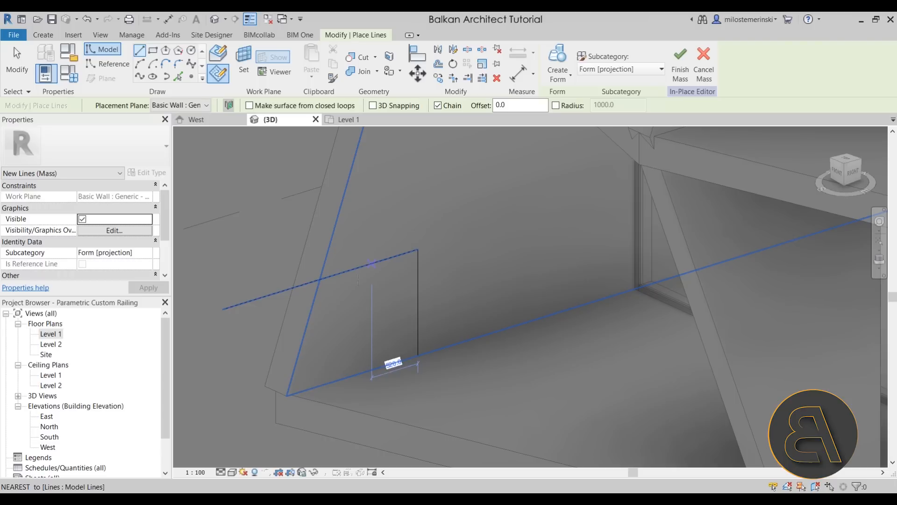
{"action": "left_click", "coordinate": [287, 395]}
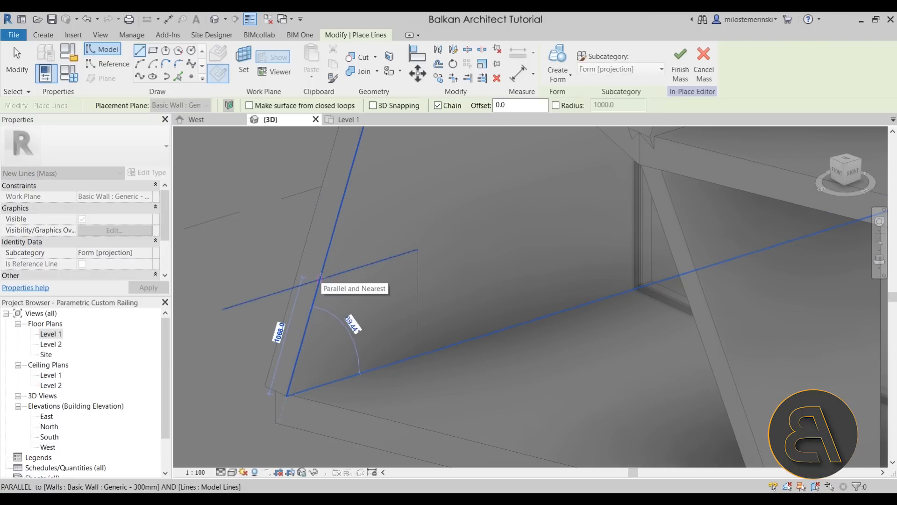
{"action": "left_click", "coordinate": [320, 281]}
{"action": "key", "text": "Escape"}
{"action": "key", "text": "Escape"}
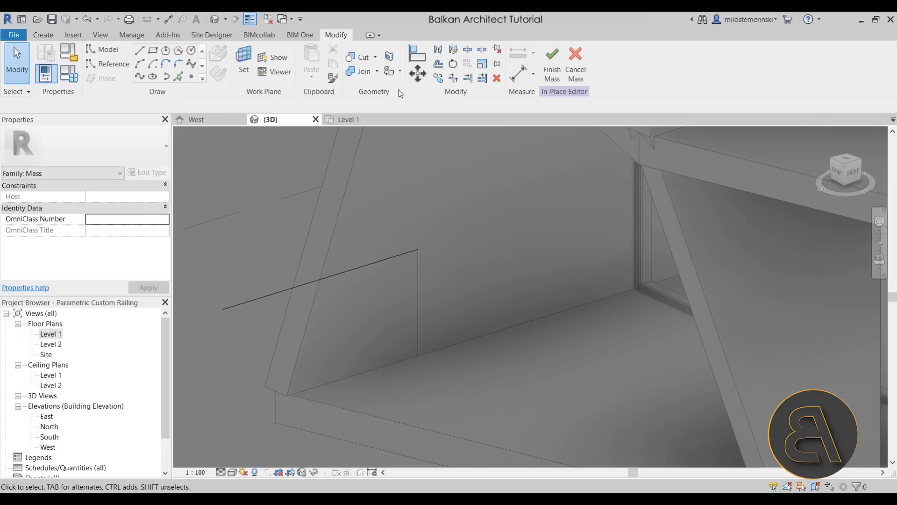
Step: Trim the top rail and sloped lines to a corner and stretch the sloped line to about 1068
{"action": "left_click", "coordinate": [452, 82]}
{"action": "left_click", "coordinate": [327, 278]}
{"action": "key", "text": "Escape"}
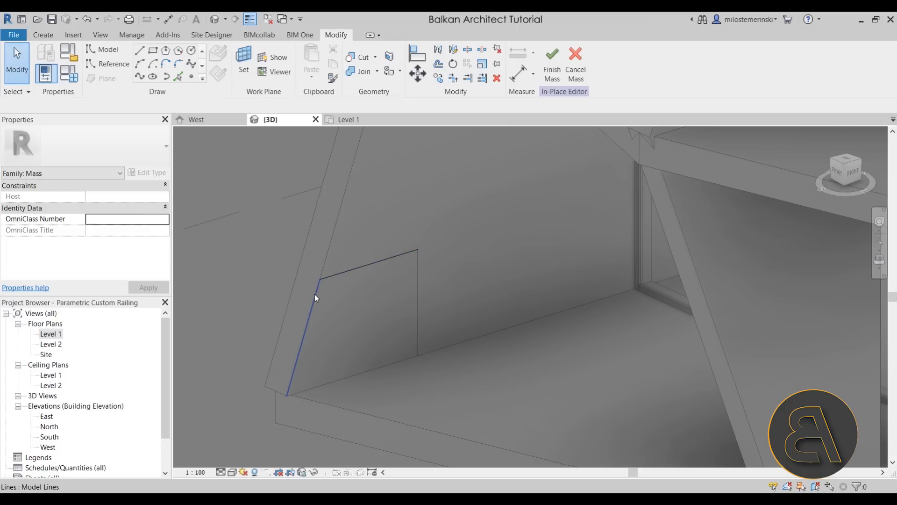
{"action": "left_click", "coordinate": [315, 298]}
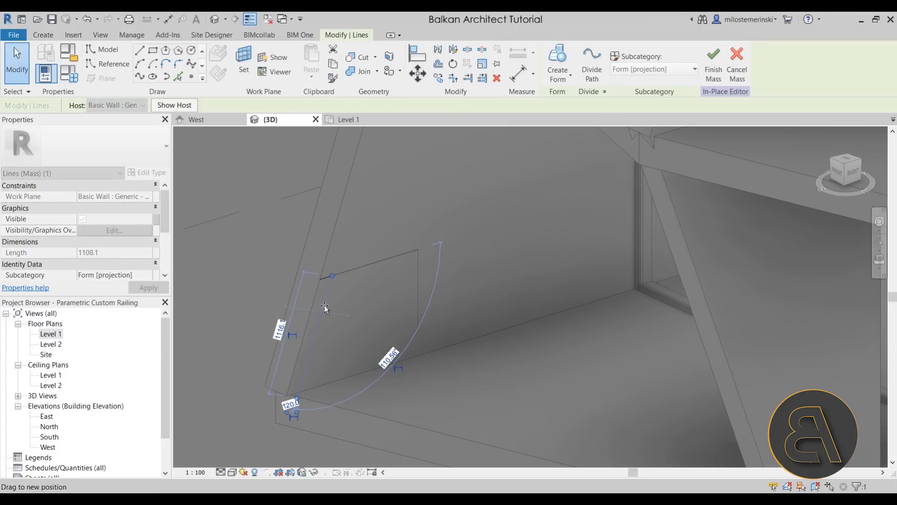
{"action": "left_click_drag", "start_coordinate": [324, 309], "coordinate": [321, 305]}
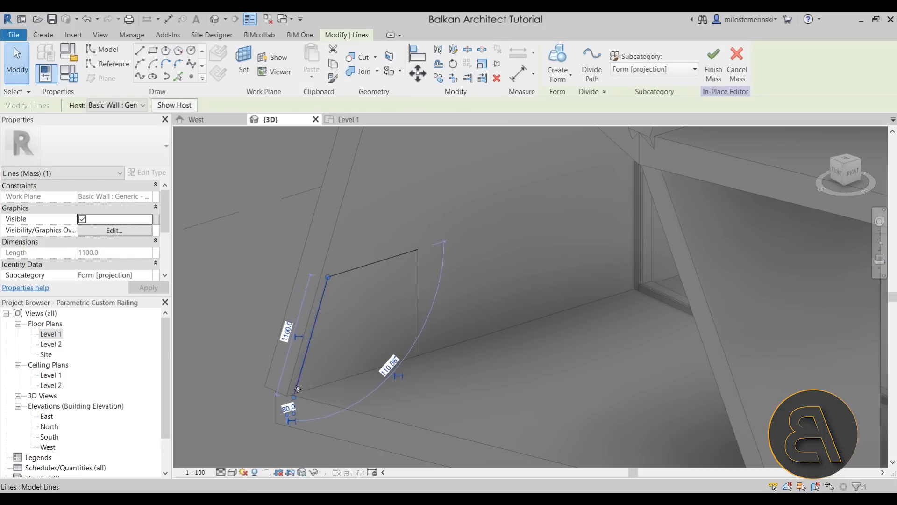
{"action": "scroll", "coordinate": [297, 390], "scroll_direction": "up", "scroll_amount": 4}
{"action": "left_click_drag", "start_coordinate": [303, 366], "coordinate": [309, 359]}
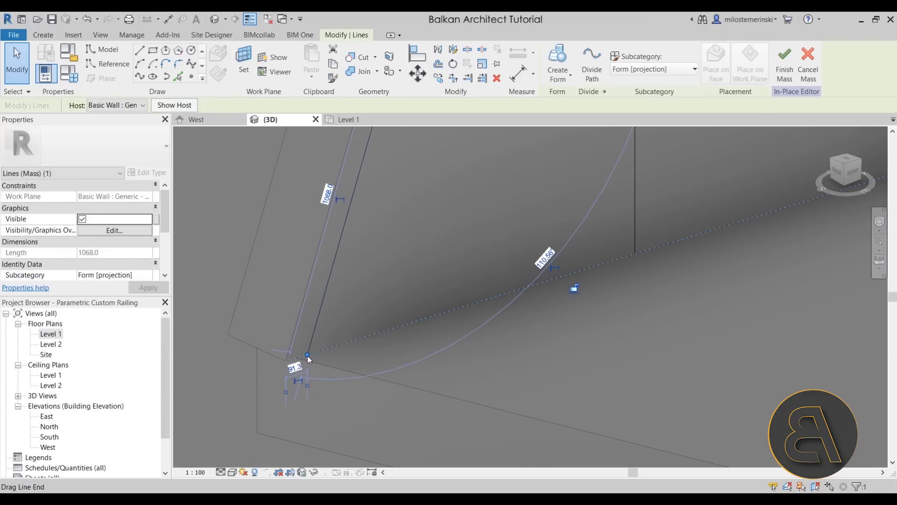
{"action": "scroll", "coordinate": [318, 313], "scroll_direction": "down", "scroll_amount": 3}
{"action": "scroll", "coordinate": [321, 305], "scroll_direction": "up", "scroll_amount": 1}
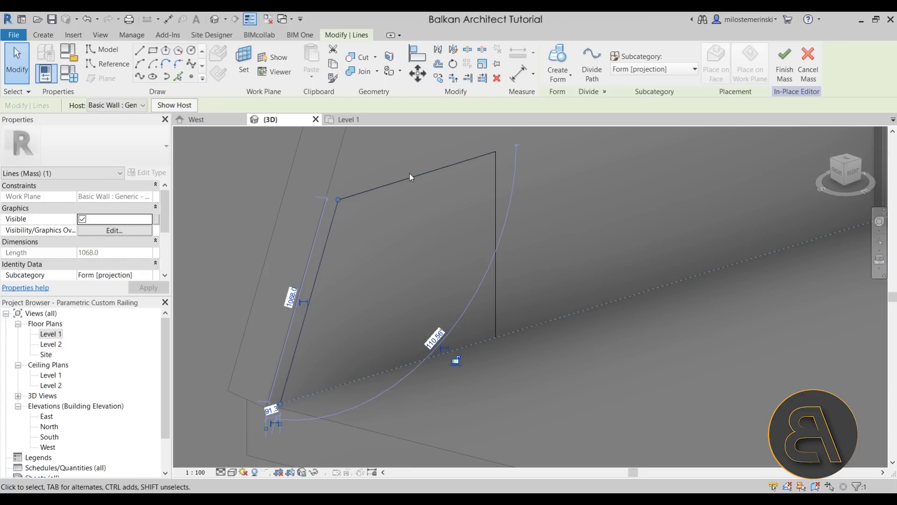
Step: Check the three-line railing outline from several angles
{"action": "left_click", "coordinate": [397, 208]}
{"action": "mouse_move", "coordinate": [333, 225]}
{"action": "middle_mouse_down", "text": "shift"}
{"action": "mouse_move", "coordinate": [388, 222]}
{"action": "mouse_move", "coordinate": [426, 241]}
{"action": "middle_mouse_up", "text": "shift"}
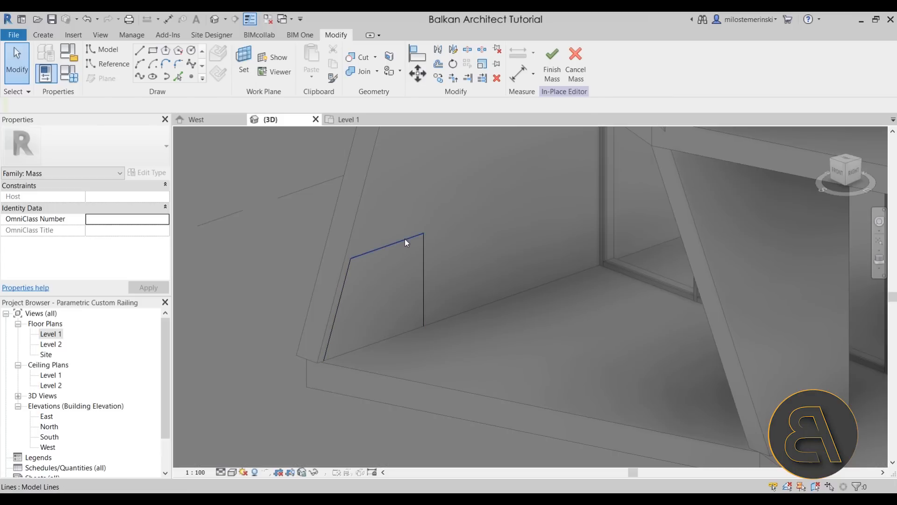
{"action": "left_click", "coordinate": [405, 239]}
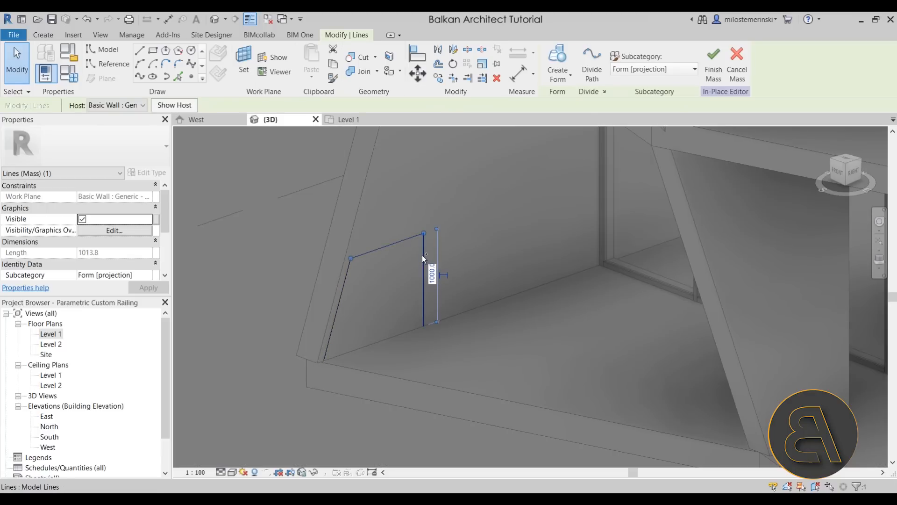
{"action": "left_click", "coordinate": [424, 258], "text": "ctrl"}
{"action": "mouse_move", "coordinate": [458, 278]}
{"action": "middle_mouse_down", "text": "shift"}
{"action": "mouse_move", "coordinate": [474, 252]}
{"action": "mouse_move", "coordinate": [396, 278]}
{"action": "mouse_move", "coordinate": [439, 297]}
{"action": "mouse_move", "coordinate": [385, 230]}
{"action": "mouse_move", "coordinate": [477, 290]}
{"action": "mouse_move", "coordinate": [279, 260]}
{"action": "mouse_move", "coordinate": [486, 318]}
{"action": "mouse_move", "coordinate": [344, 327]}
{"action": "mouse_move", "coordinate": [501, 260]}
{"action": "middle_mouse_up", "text": "shift"}
{"action": "left_click", "coordinate": [474, 252]}
{"action": "scroll", "coordinate": [501, 256], "scroll_direction": "up", "scroll_amount": 2}
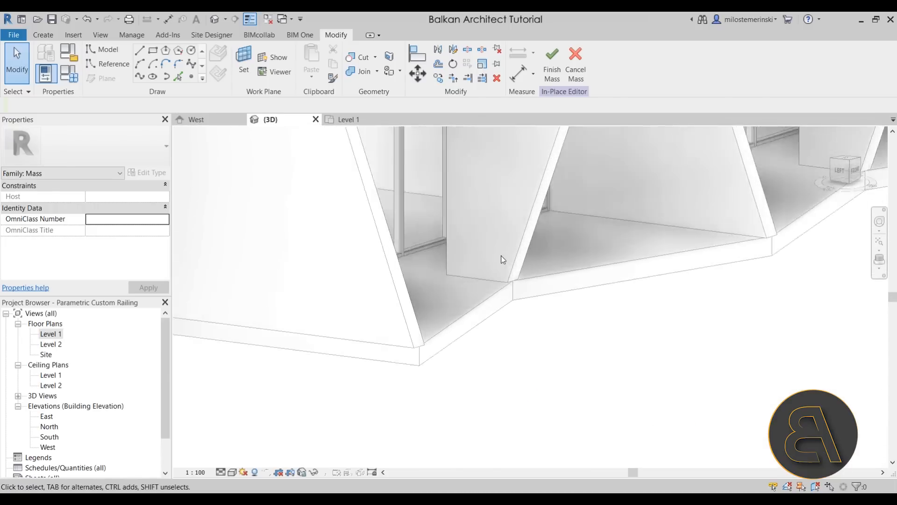
{"action": "scroll", "coordinate": [501, 256], "scroll_direction": "up", "scroll_amount": 2}
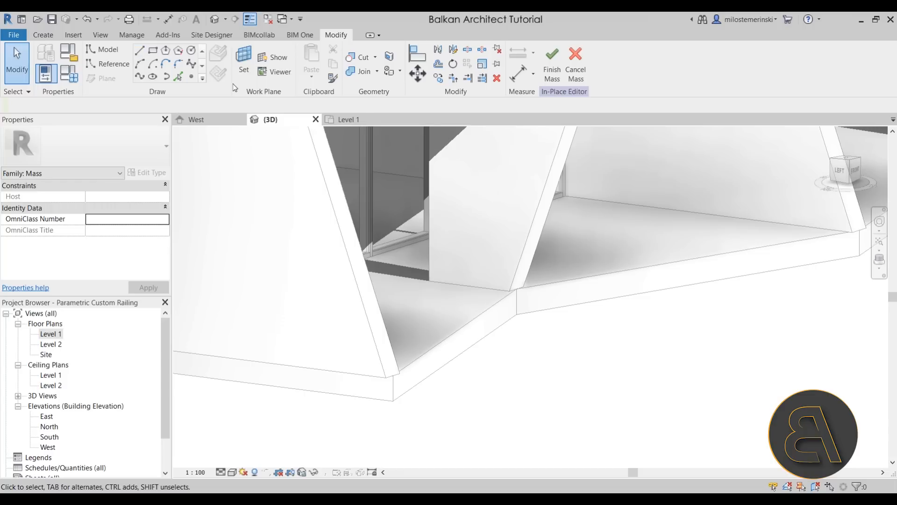
Step: Set the next angled wall panel as work plane and draw a 1020-long horizontal line on it
{"action": "left_click", "coordinate": [242, 75]}
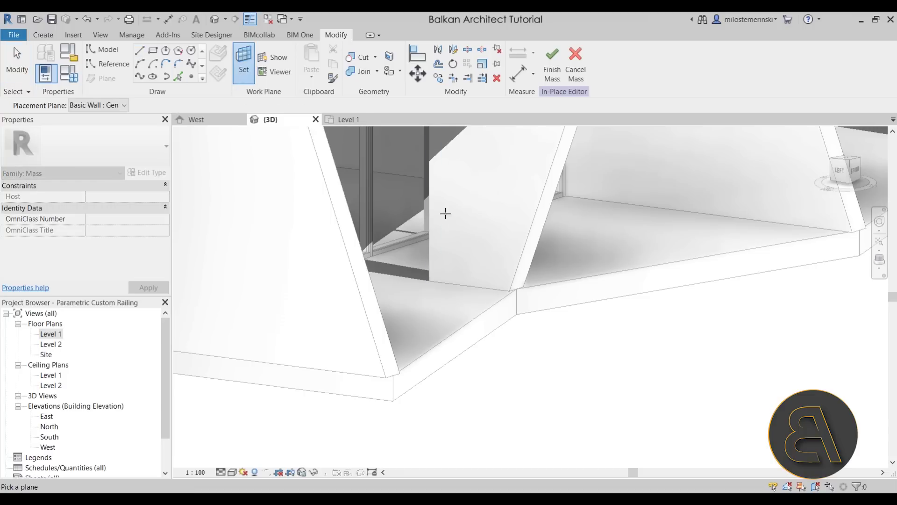
{"action": "left_click", "coordinate": [509, 282]}
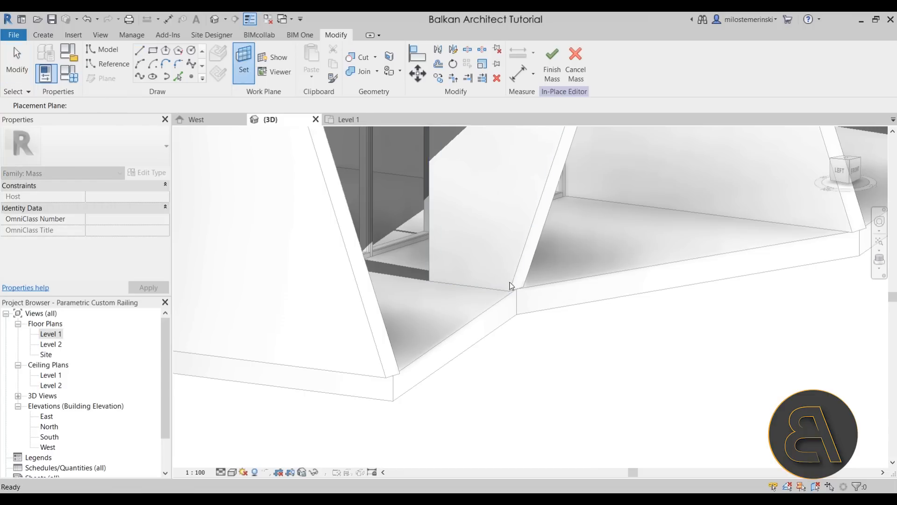
{"action": "middle_click_drag", "start_coordinate": [509, 282], "coordinate": [478, 273]}
{"action": "key", "text": "l"}
{"action": "key", "text": "i"}
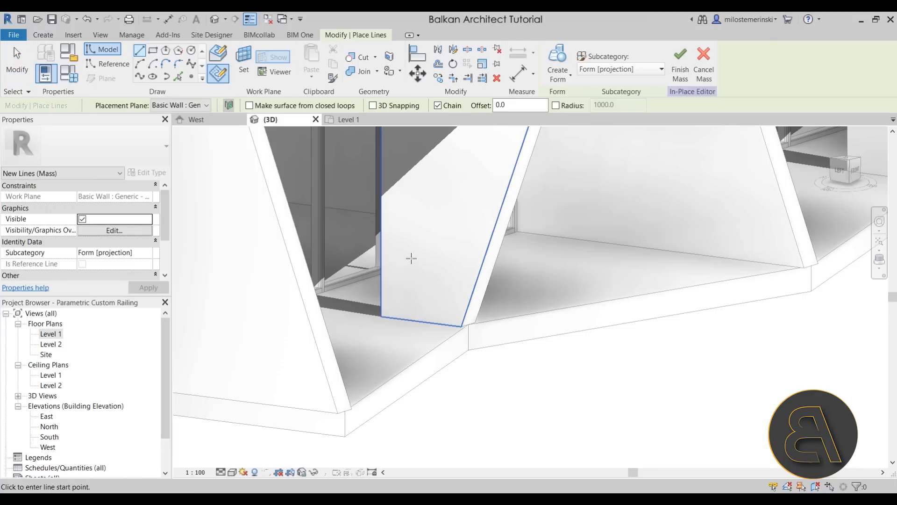
{"action": "left_click", "coordinate": [407, 249]}
{"action": "left_click", "coordinate": [479, 250]}
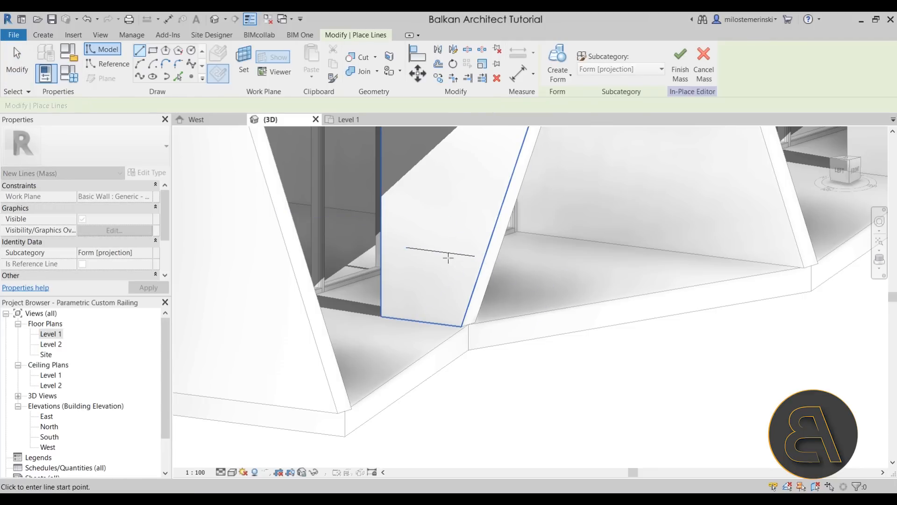
{"action": "key", "text": "Escape"}
{"action": "key", "text": "Escape"}
{"action": "left_click", "coordinate": [442, 252]}
{"action": "left_click_drag", "start_coordinate": [479, 249], "coordinate": [481, 255]}
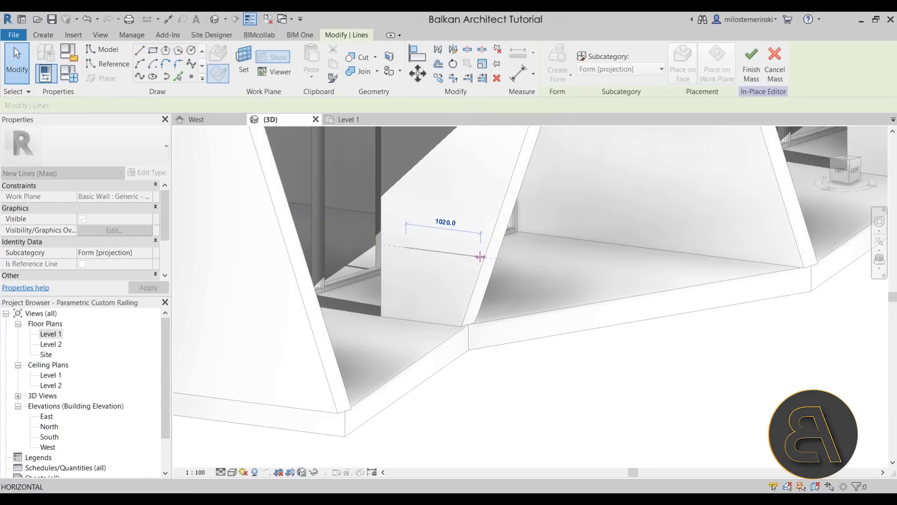
{"action": "middle_click_drag", "start_coordinate": [482, 256], "coordinate": [422, 277], "text": "shift"}
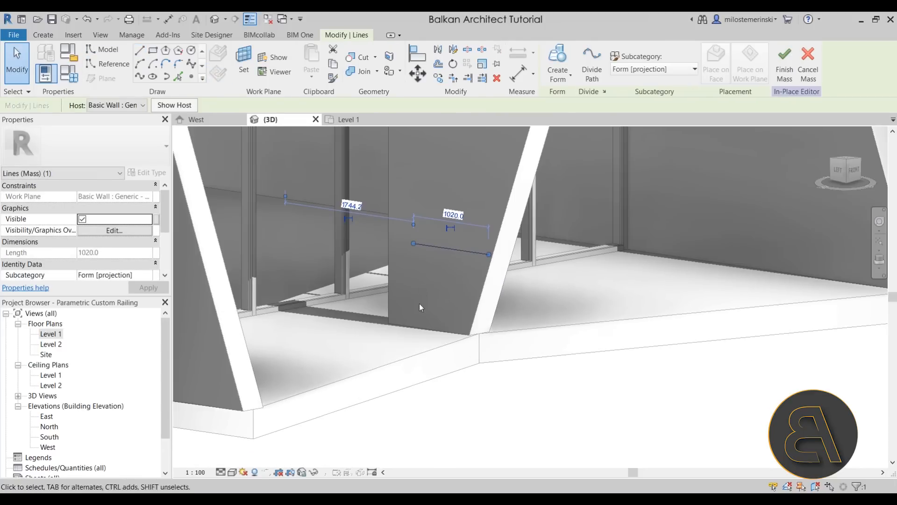
{"action": "key", "text": "Escape"}
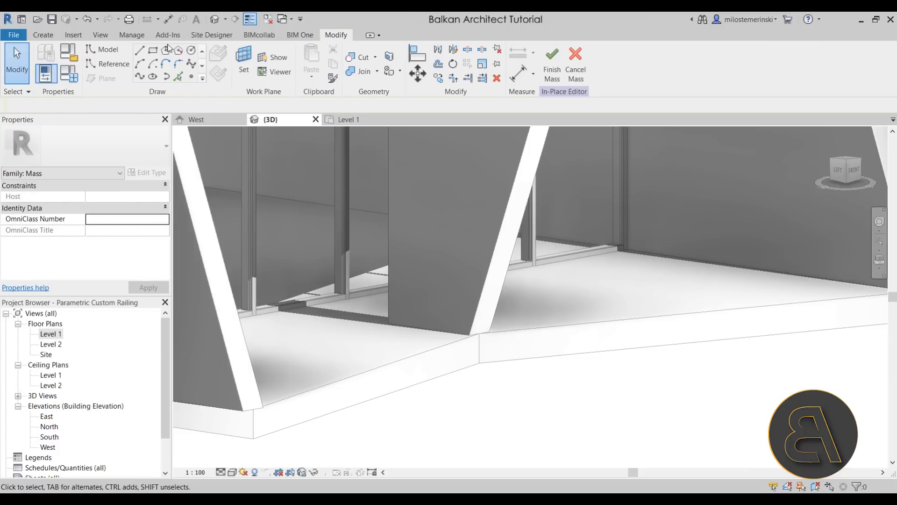
Step: Draw the vertical end line and top rail line on the second wall panel
{"action": "left_click", "coordinate": [140, 54]}
{"action": "left_click", "coordinate": [404, 325]}
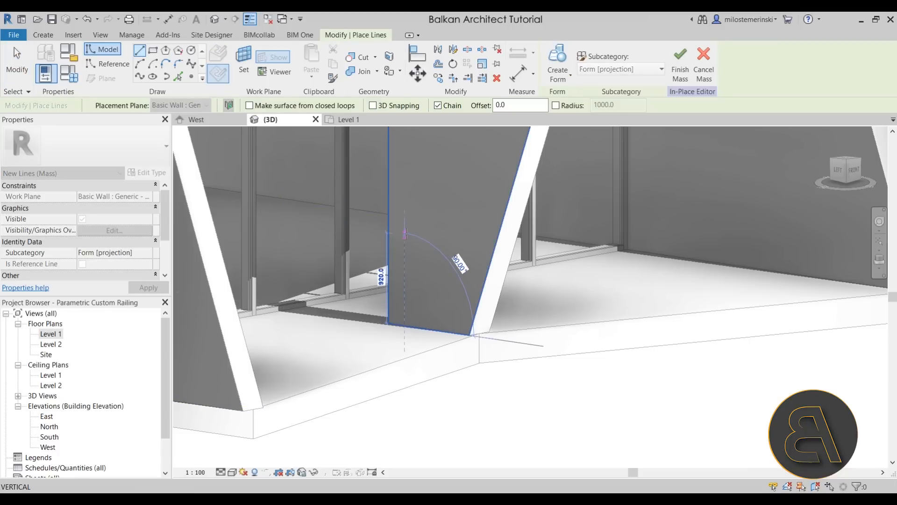
{"action": "left_click", "coordinate": [405, 225]}
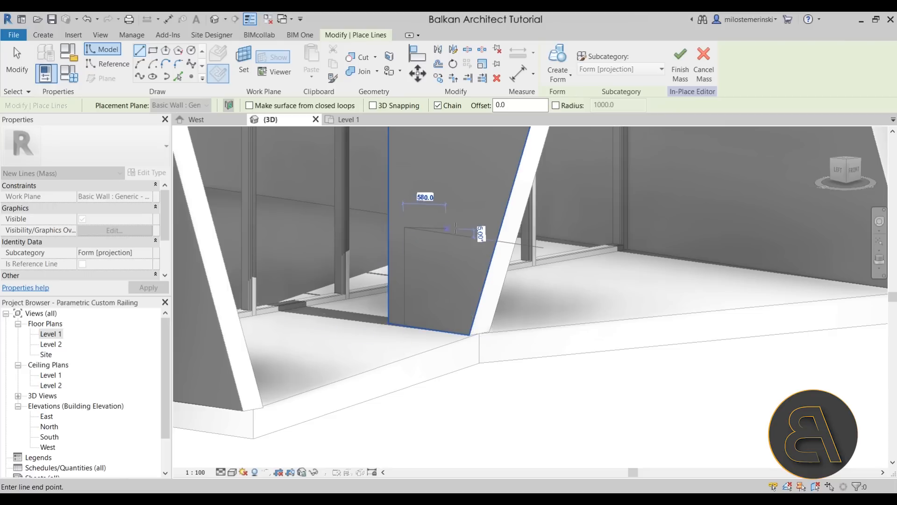
{"action": "left_click", "coordinate": [576, 252]}
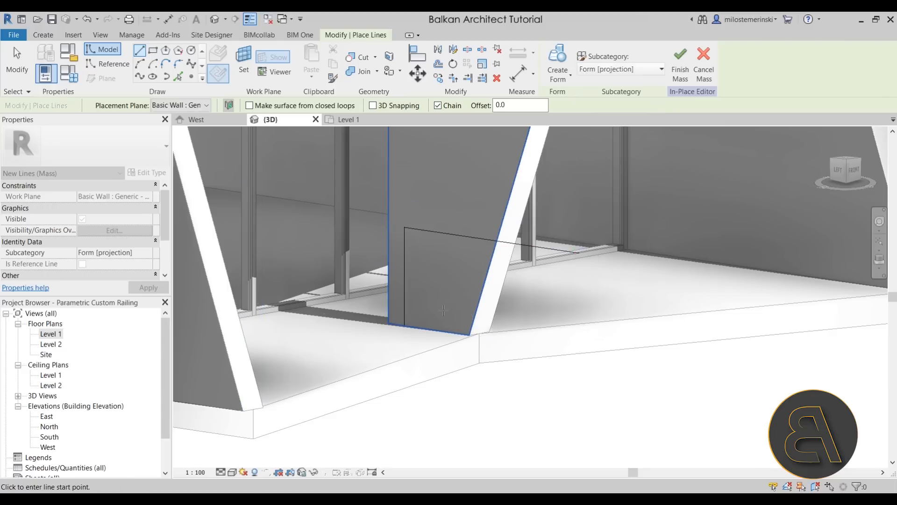
{"action": "key", "text": "Escape"}
{"action": "scroll", "coordinate": [484, 351], "scroll_direction": "up", "scroll_amount": 3}
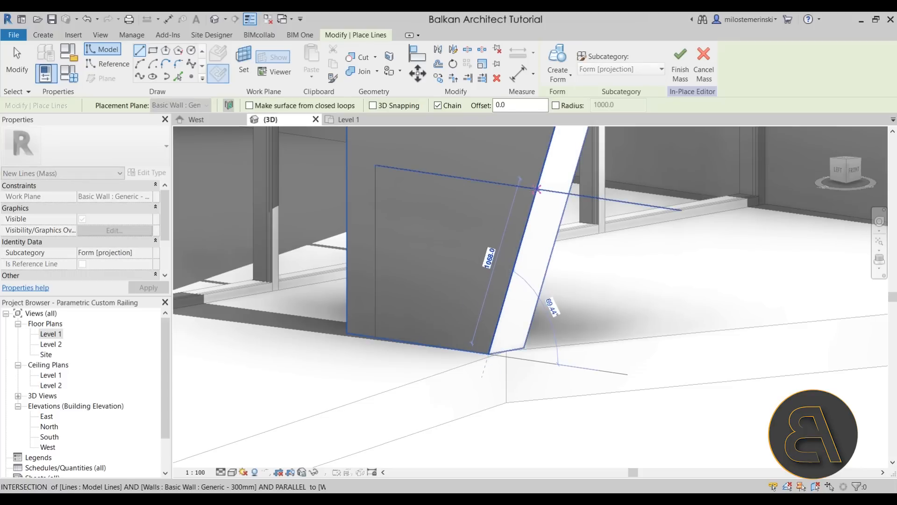
{"action": "key", "text": "Escape"}
Step: Trim the top line to the sloped wall-edge line and check the second outline
{"action": "left_click", "coordinate": [452, 78]}
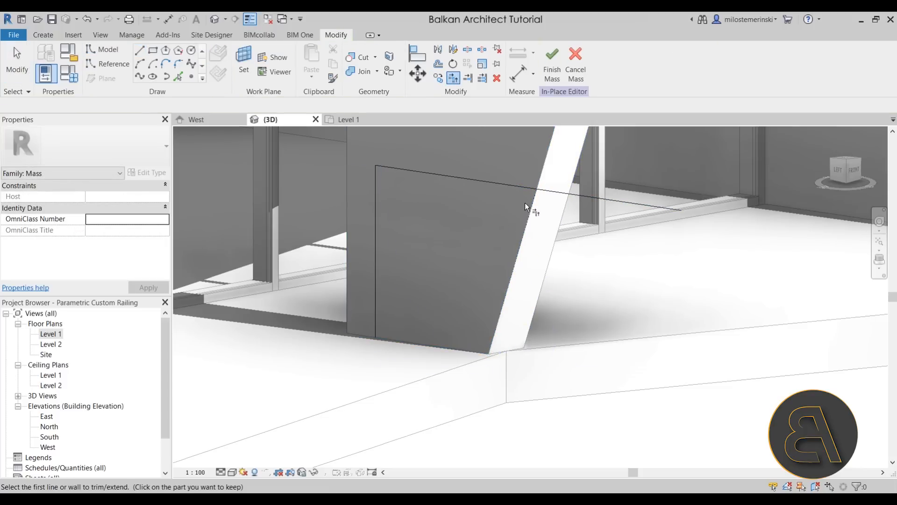
{"action": "left_click", "coordinate": [533, 205]}
{"action": "left_click", "coordinate": [522, 187]}
{"action": "key", "text": "Escape"}
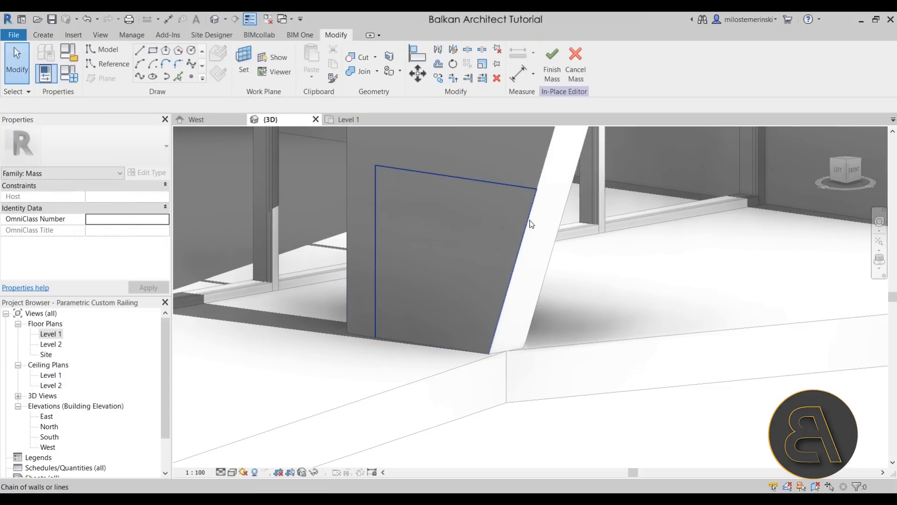
{"action": "left_click", "coordinate": [531, 224]}
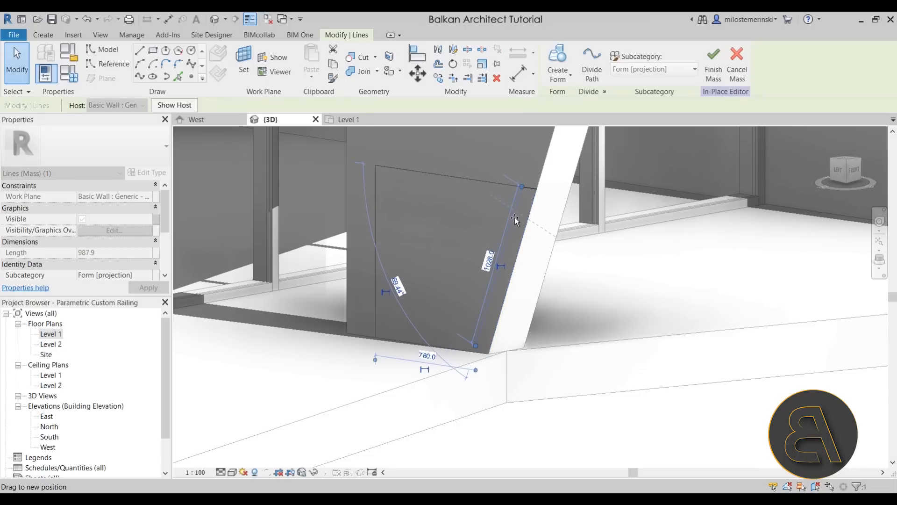
{"action": "key", "text": "l"}
{"action": "key", "text": "i"}
{"action": "scroll", "coordinate": [461, 357], "scroll_direction": "up", "scroll_amount": 3}
{"action": "scroll", "coordinate": [445, 368], "scroll_direction": "up", "scroll_amount": 1}
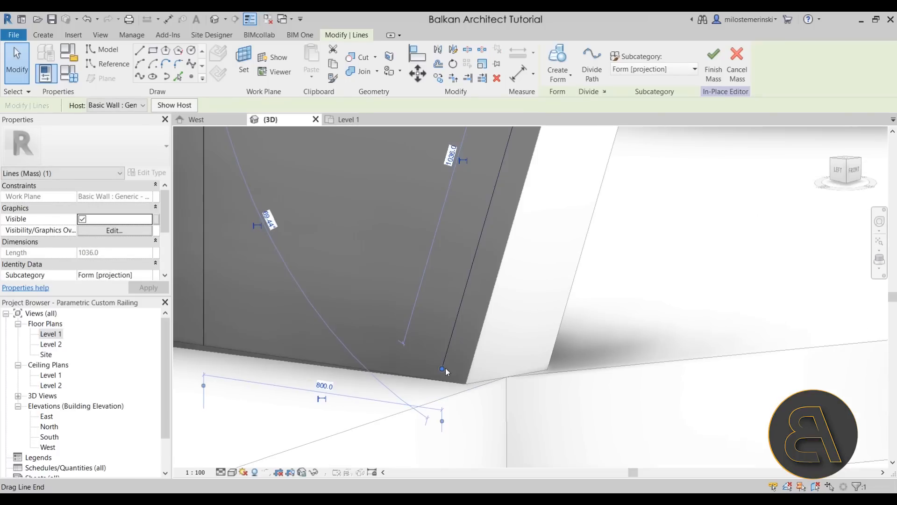
{"action": "key", "text": "Escape"}
{"action": "scroll", "coordinate": [476, 309], "scroll_direction": "down", "scroll_amount": 4}
{"action": "mouse_move", "coordinate": [476, 310]}
{"action": "middle_mouse_down", "text": "shift"}
{"action": "mouse_move", "coordinate": [451, 258]}
{"action": "mouse_move", "coordinate": [551, 226]}
{"action": "middle_mouse_up", "text": "shift"}
{"action": "scroll", "coordinate": [551, 226], "scroll_direction": "up", "scroll_amount": 3}
{"action": "key", "text": "Escape"}
{"action": "left_click", "coordinate": [543, 194]}
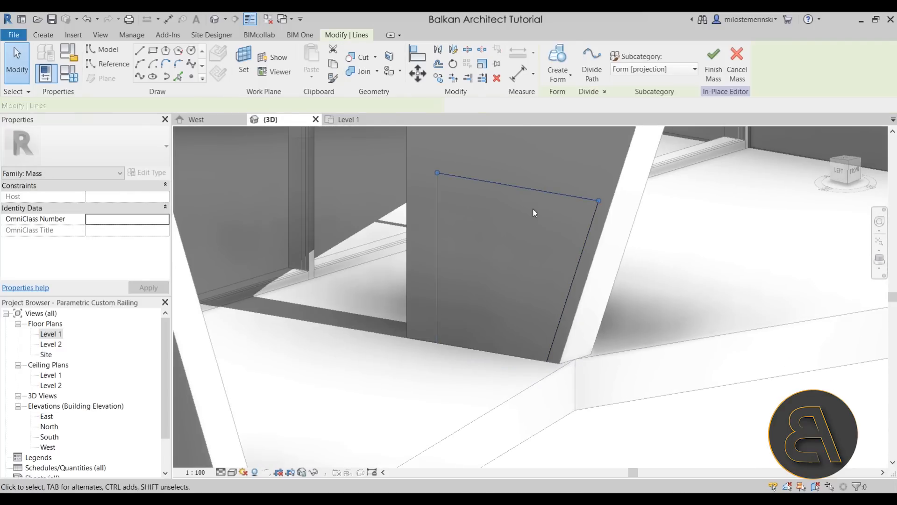
{"action": "key", "text": "Escape"}
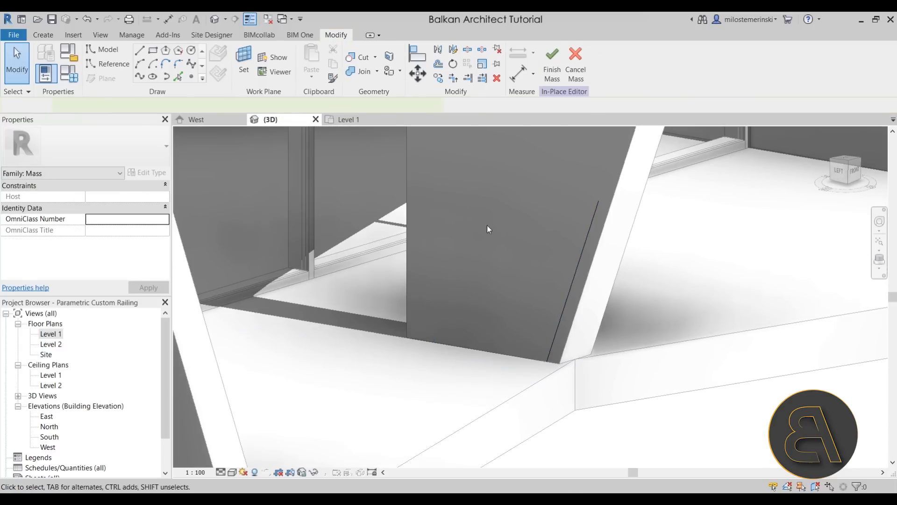
{"action": "mouse_move", "coordinate": [490, 224]}
{"action": "middle_mouse_down", "text": "shift"}
{"action": "mouse_move", "coordinate": [546, 211]}
{"action": "mouse_move", "coordinate": [423, 226]}
{"action": "mouse_move", "coordinate": [461, 249]}
{"action": "mouse_move", "coordinate": [551, 266]}
{"action": "mouse_move", "coordinate": [234, 160]}
{"action": "middle_mouse_up", "text": "shift"}
{"action": "left_click_drag", "start_coordinate": [234, 160], "coordinate": [669, 357]}
{"action": "middle_click_drag", "start_coordinate": [580, 329], "coordinate": [541, 112], "text": "shift"}
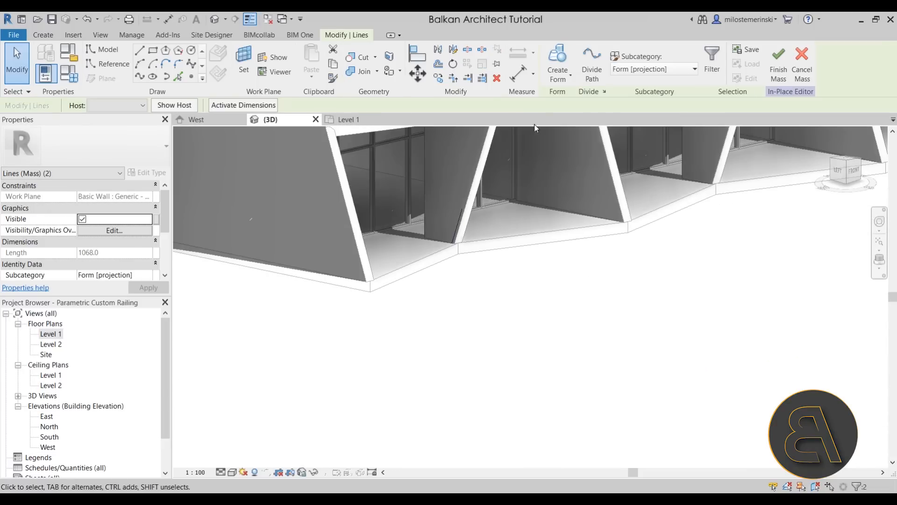
{"action": "key", "text": "Escape"}
{"action": "mouse_move", "coordinate": [483, 336]}
{"action": "middle_mouse_down", "text": "shift"}
{"action": "mouse_move", "coordinate": [355, 306]}
{"action": "mouse_move", "coordinate": [298, 362]}
{"action": "mouse_move", "coordinate": [506, 379]}
{"action": "mouse_move", "coordinate": [491, 316]}
{"action": "mouse_move", "coordinate": [505, 274]}
{"action": "mouse_move", "coordinate": [411, 304]}
{"action": "mouse_move", "coordinate": [330, 313]}
{"action": "mouse_move", "coordinate": [396, 327]}
{"action": "mouse_move", "coordinate": [421, 230]}
{"action": "middle_mouse_up", "text": "shift"}
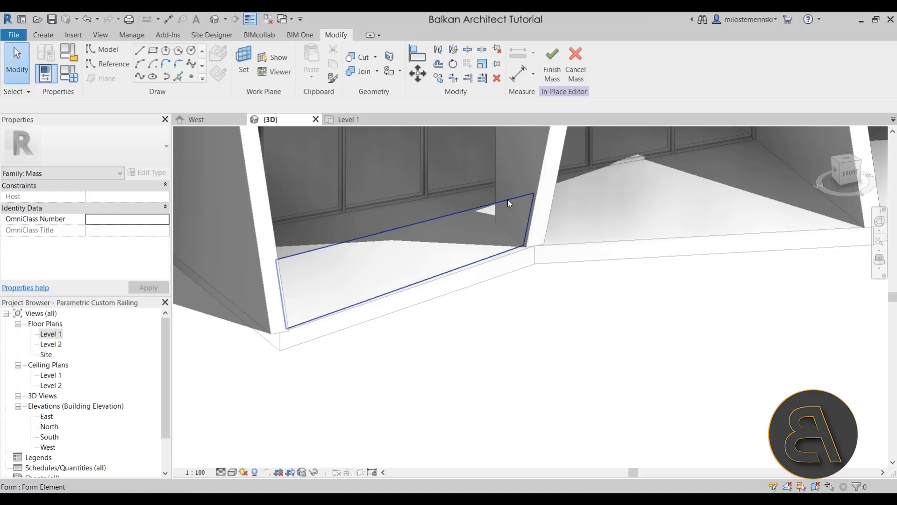
{"action": "mouse_move", "coordinate": [510, 187]}
{"action": "middle_mouse_down", "text": "shift"}
{"action": "mouse_move", "coordinate": [550, 229]}
{"action": "mouse_move", "coordinate": [474, 233]}
{"action": "middle_mouse_up", "text": "shift"}
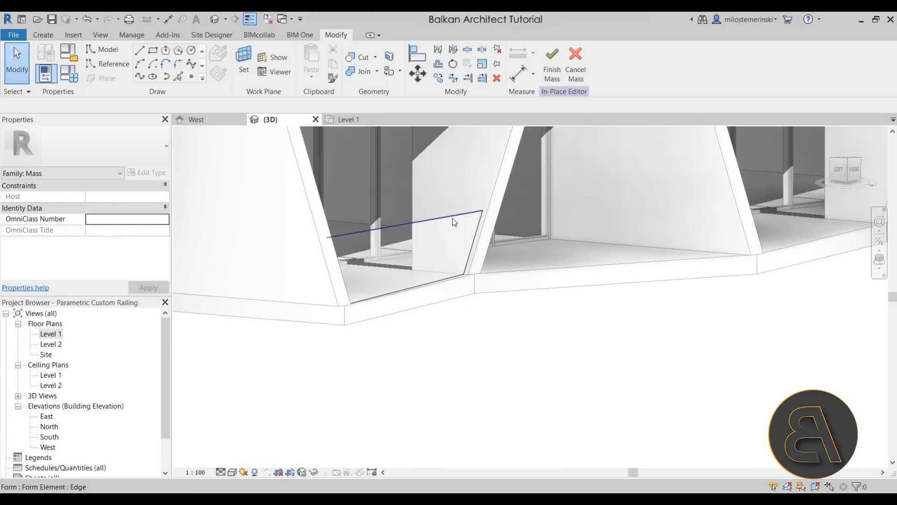
Step: Divide the railing surface and set its V grid layout to None
{"action": "left_click", "coordinate": [481, 229]}
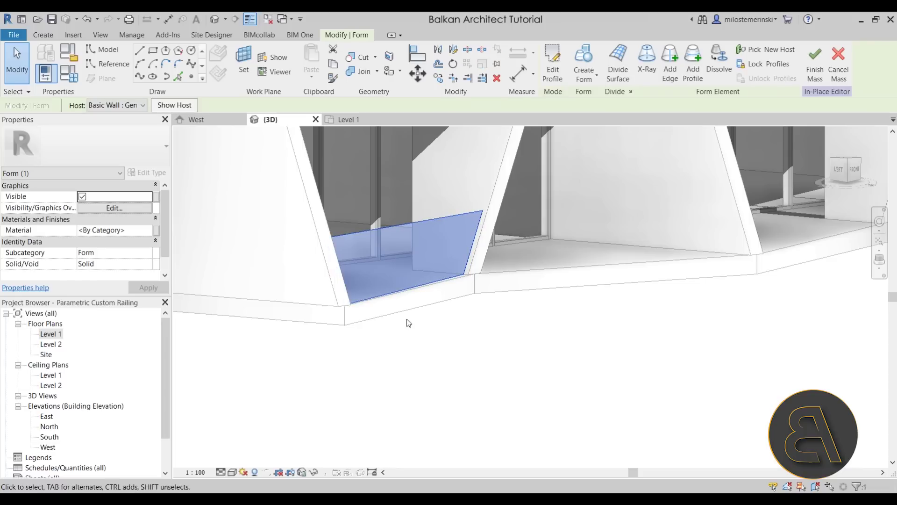
{"action": "left_click", "coordinate": [620, 81]}
{"action": "mouse_move", "coordinate": [551, 263]}
{"action": "middle_mouse_down", "text": "shift"}
{"action": "mouse_move", "coordinate": [430, 336]}
{"action": "mouse_move", "coordinate": [476, 323]}
{"action": "mouse_move", "coordinate": [390, 299]}
{"action": "middle_mouse_up", "text": "shift"}
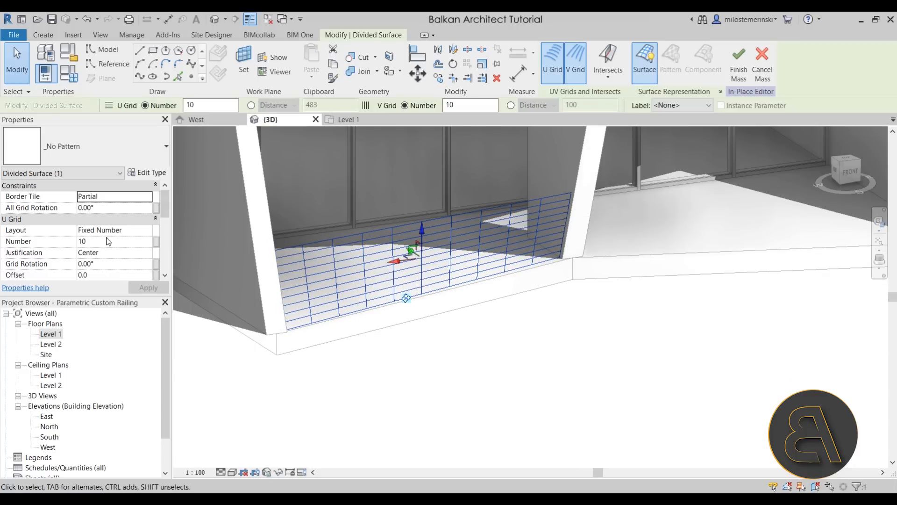
{"action": "scroll", "coordinate": [107, 241], "scroll_direction": "down", "scroll_amount": 2}
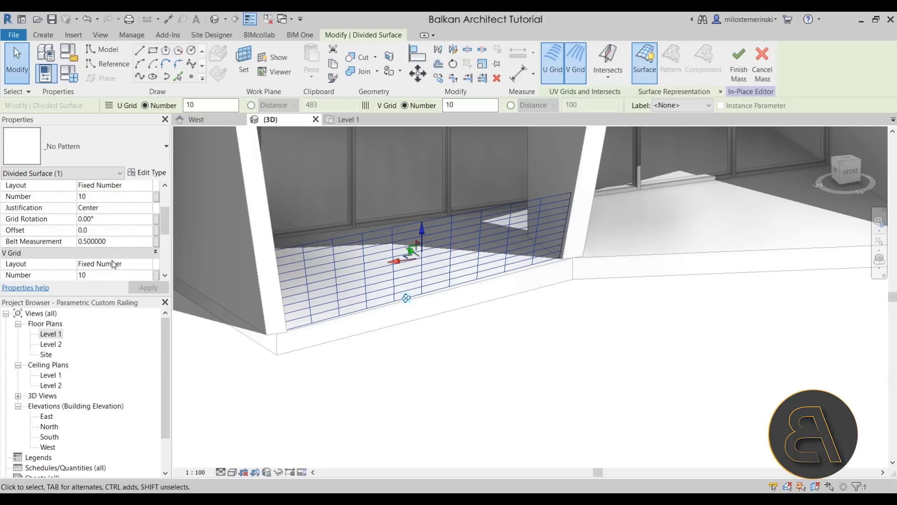
{"action": "scroll", "coordinate": [121, 264], "scroll_direction": "down", "scroll_amount": 3}
{"action": "left_click", "coordinate": [149, 196]}
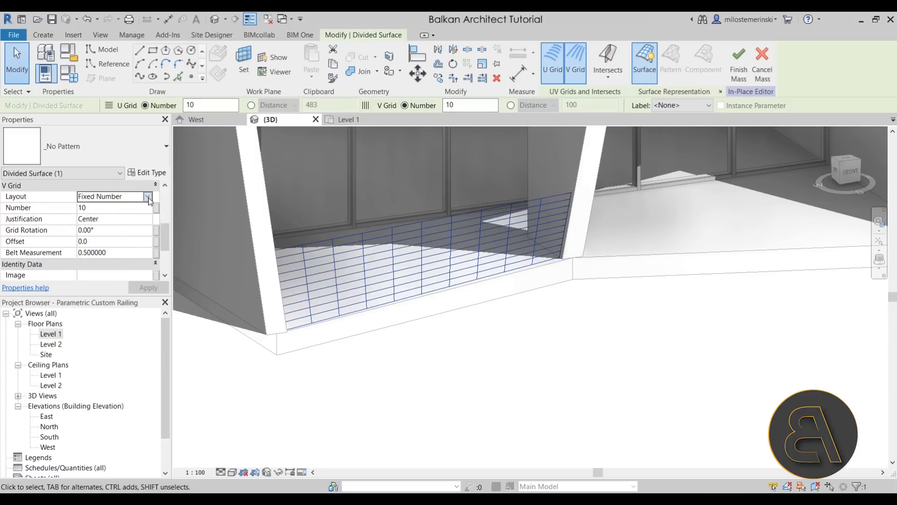
{"action": "left_click", "coordinate": [91, 207]}
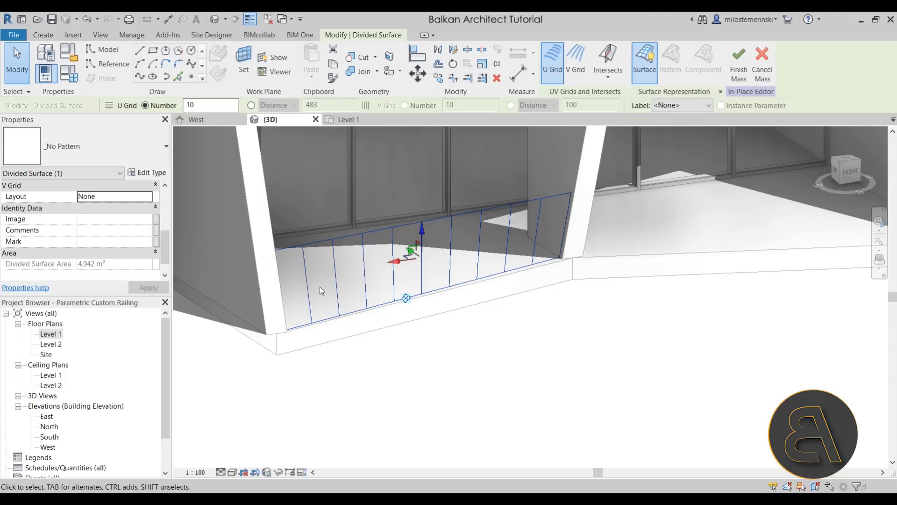
{"action": "scroll", "coordinate": [127, 236], "scroll_direction": "up", "scroll_amount": 2}
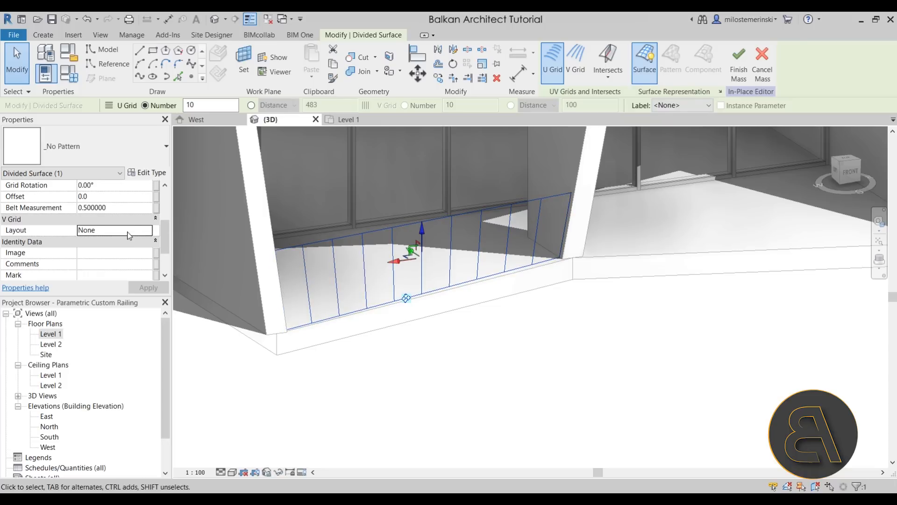
{"action": "scroll", "coordinate": [47, 225], "scroll_direction": "up", "scroll_amount": 2}
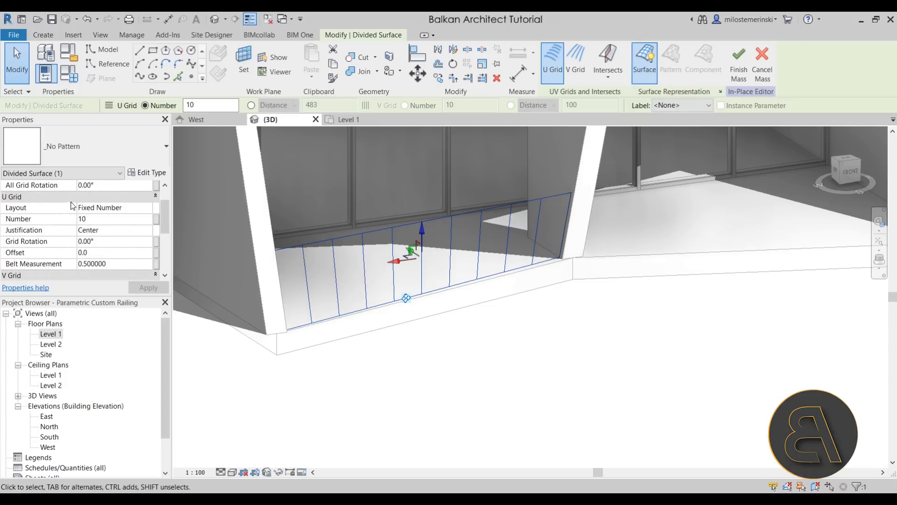
Step: Set the U grid to Maximum Spacing with distance 150 and review the result
{"action": "left_click", "coordinate": [150, 213]}
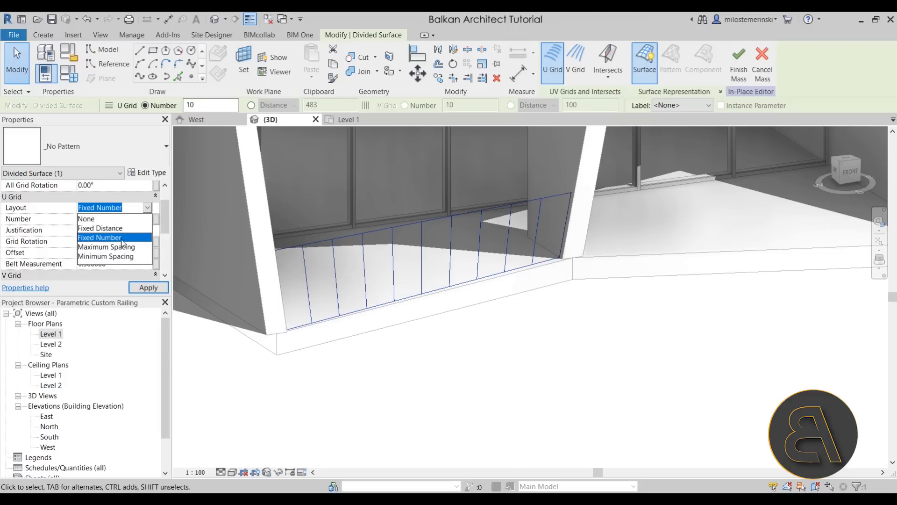
{"action": "left_click", "coordinate": [95, 250]}
{"action": "left_click", "coordinate": [109, 219]}
{"action": "type", "text": "150"}
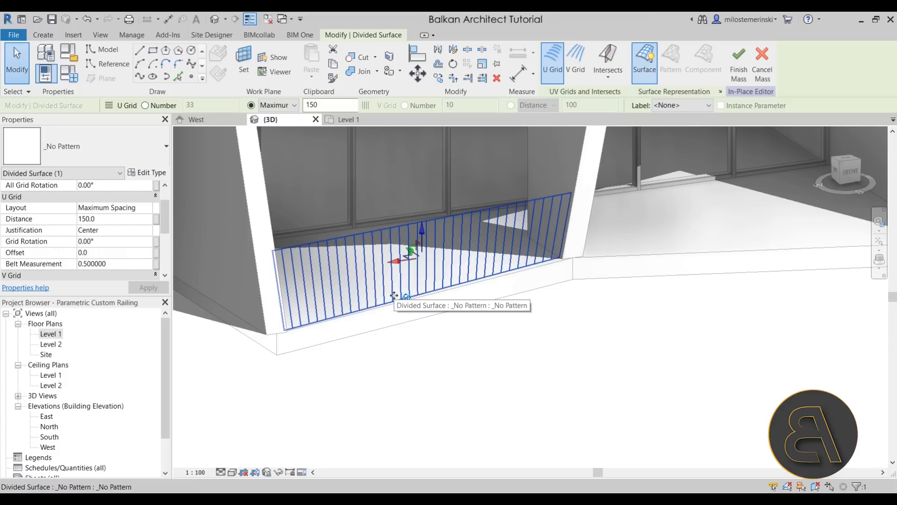
{"action": "left_click", "coordinate": [462, 358]}
{"action": "mouse_move", "coordinate": [463, 358]}
{"action": "middle_mouse_down", "text": "shift"}
{"action": "mouse_move", "coordinate": [467, 341]}
{"action": "mouse_move", "coordinate": [404, 278]}
{"action": "middle_mouse_up", "text": "shift"}
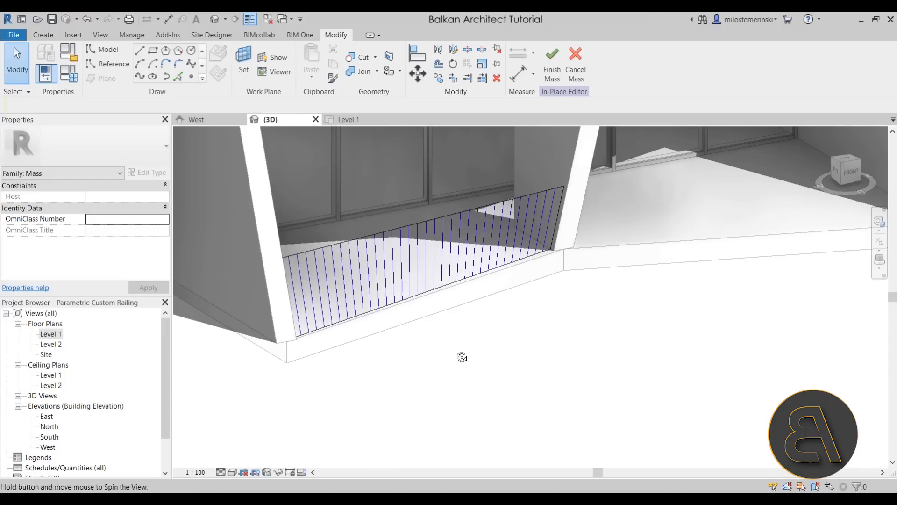
Step: Turn on node display for the divided railing surface in Surface Representation
{"action": "left_click", "coordinate": [404, 282]}
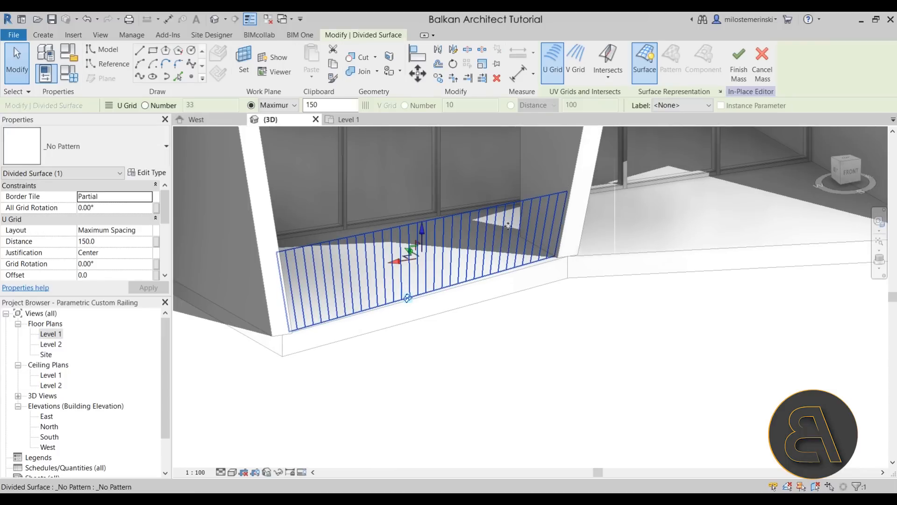
{"action": "left_click", "coordinate": [721, 92]}
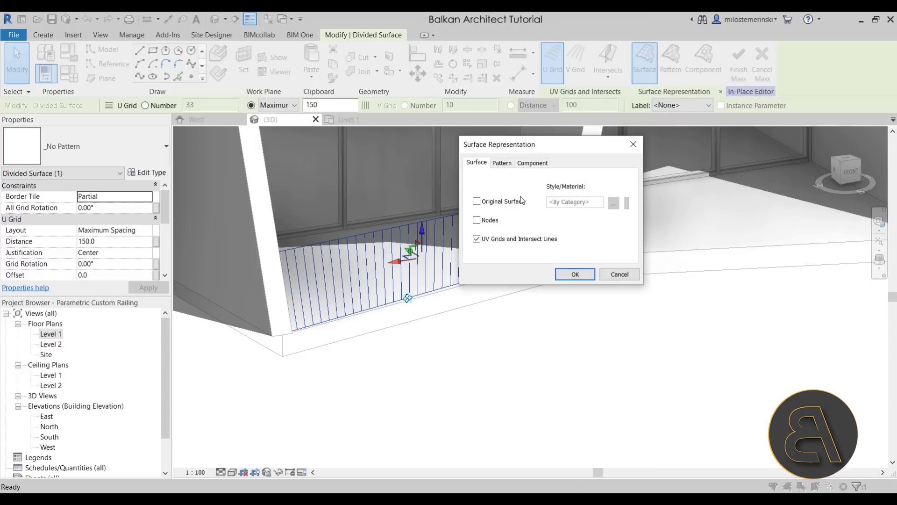
{"action": "left_click", "coordinate": [575, 274]}
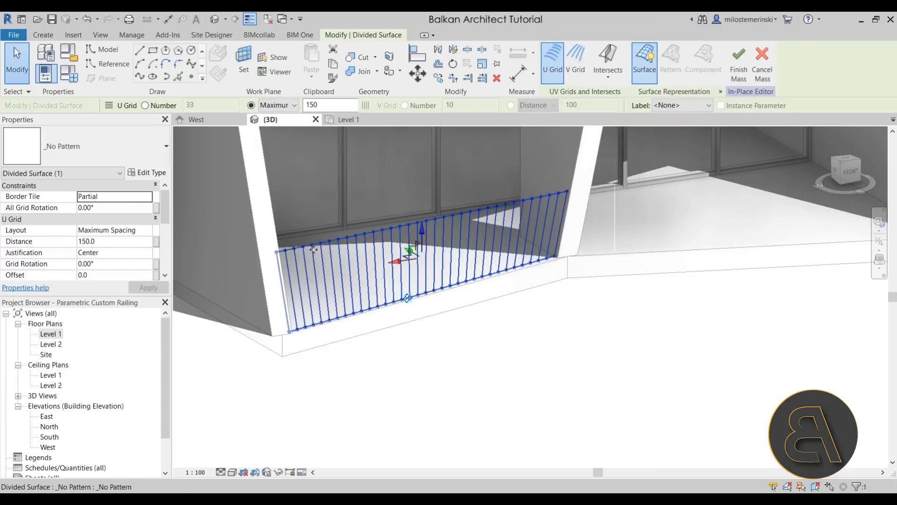
{"action": "scroll", "coordinate": [291, 257], "scroll_direction": "up", "scroll_amount": 5}
{"action": "scroll", "coordinate": [291, 257], "scroll_direction": "down", "scroll_amount": 5}
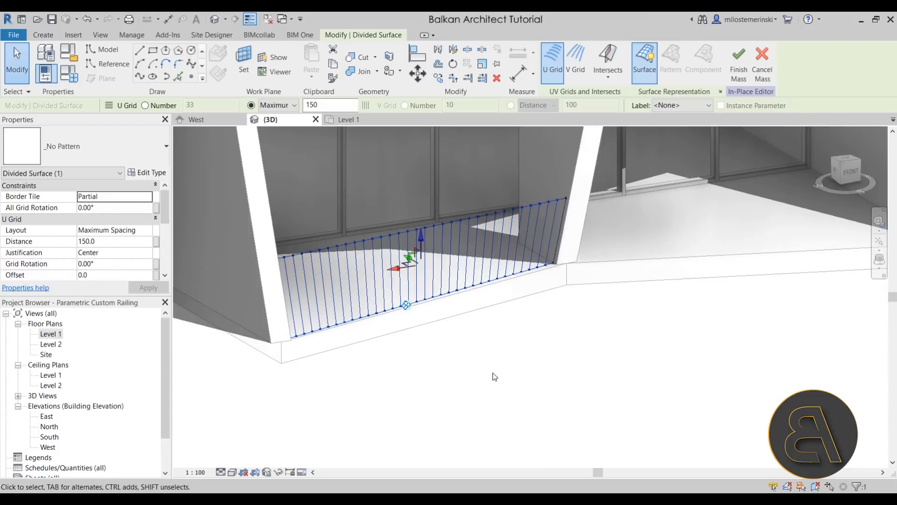
{"action": "mouse_move", "coordinate": [493, 375]}
{"action": "middle_mouse_down", "text": "shift"}
{"action": "mouse_move", "coordinate": [523, 366]}
{"action": "mouse_move", "coordinate": [378, 334]}
{"action": "middle_mouse_up", "text": "shift"}
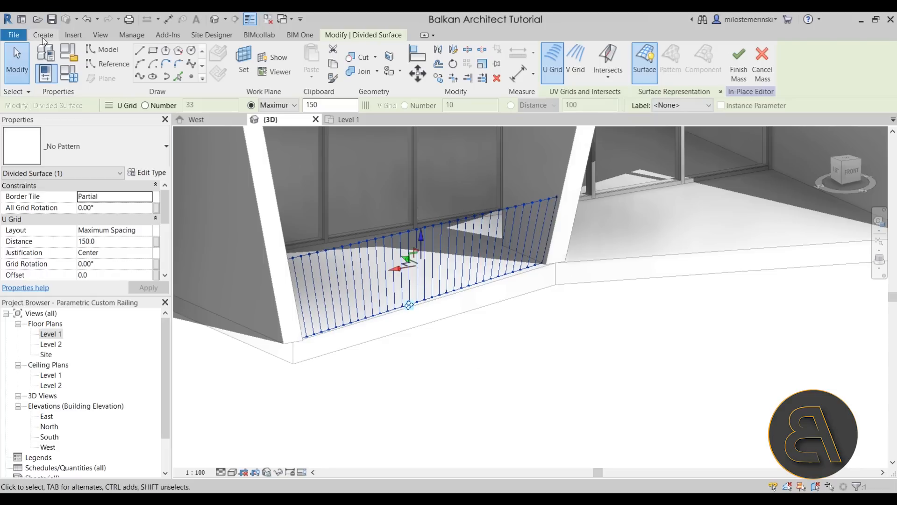
Step: Create a new family from the Metric Generic Model Adaptive template
{"action": "left_click", "coordinate": [12, 37]}
{"action": "mouse_move", "coordinate": [42, 81]}
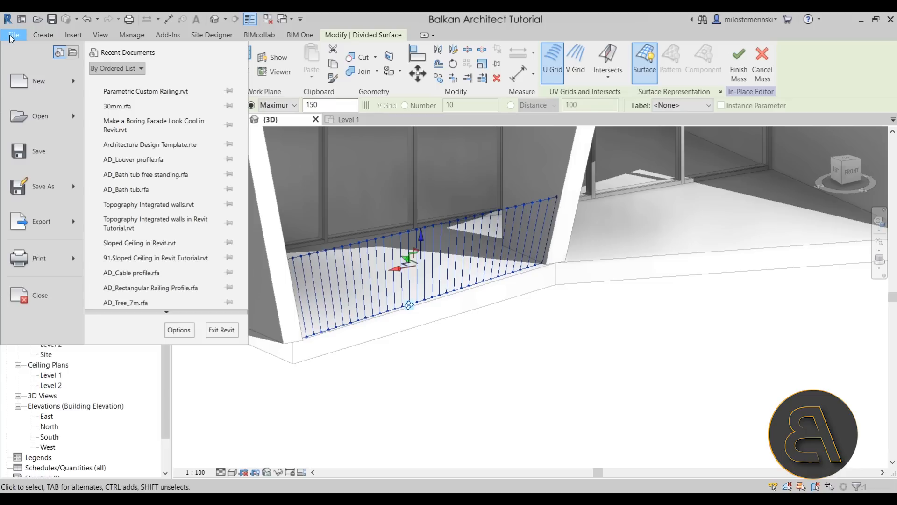
{"action": "left_click", "coordinate": [168, 113]}
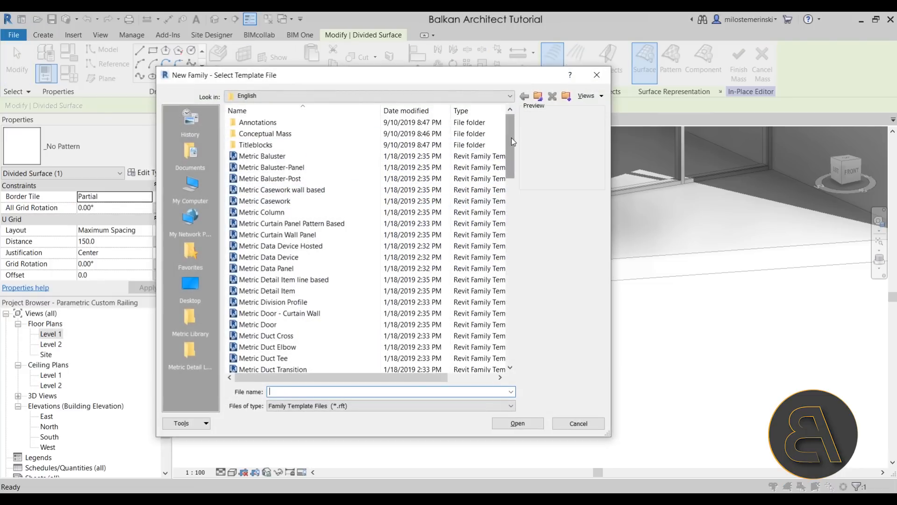
{"action": "left_click_drag", "start_coordinate": [512, 137], "coordinate": [513, 222]}
{"action": "left_click", "coordinate": [272, 169]}
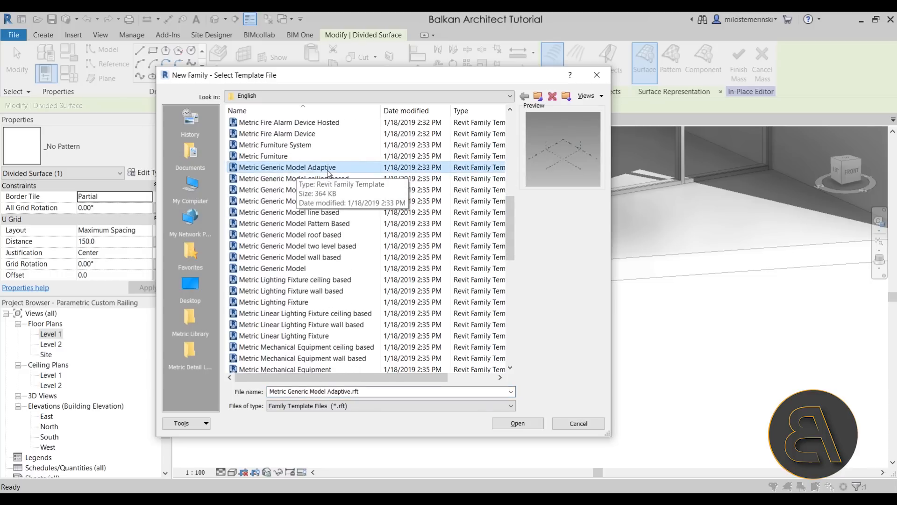
{"action": "left_click", "coordinate": [518, 424]}
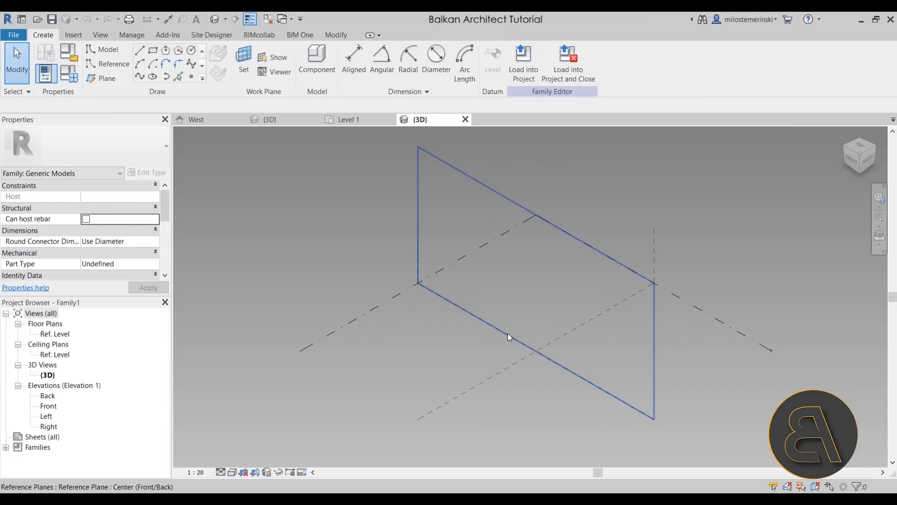
Step: Place two reference points on the level work plane of the adaptive family
{"action": "key", "text": "z"}
{"action": "key", "text": "f"}
{"action": "left_click", "coordinate": [192, 76]}
{"action": "left_click", "coordinate": [422, 336]}
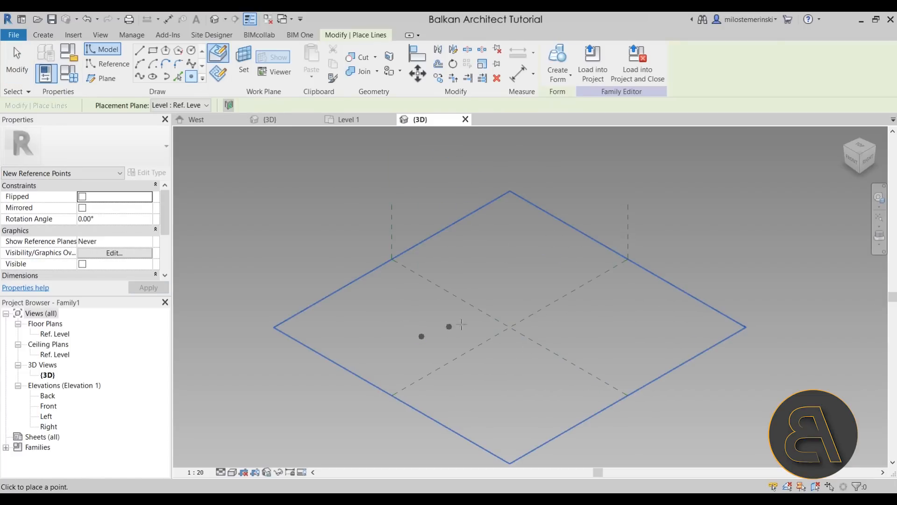
{"action": "left_click", "coordinate": [558, 320]}
{"action": "key", "text": "Escape"}
{"action": "key", "text": "Escape"}
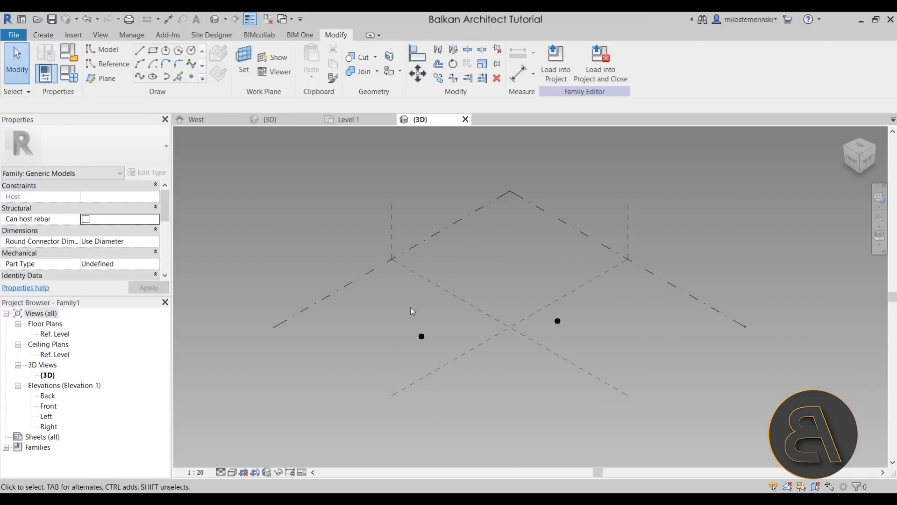
Step: Reposition the left point, then make both reference points adaptive placement points
{"action": "left_click_drag", "start_coordinate": [389, 293], "coordinate": [683, 406]}
{"action": "left_click", "coordinate": [423, 340]}
{"action": "left_click_drag", "start_coordinate": [422, 336], "coordinate": [481, 327]}
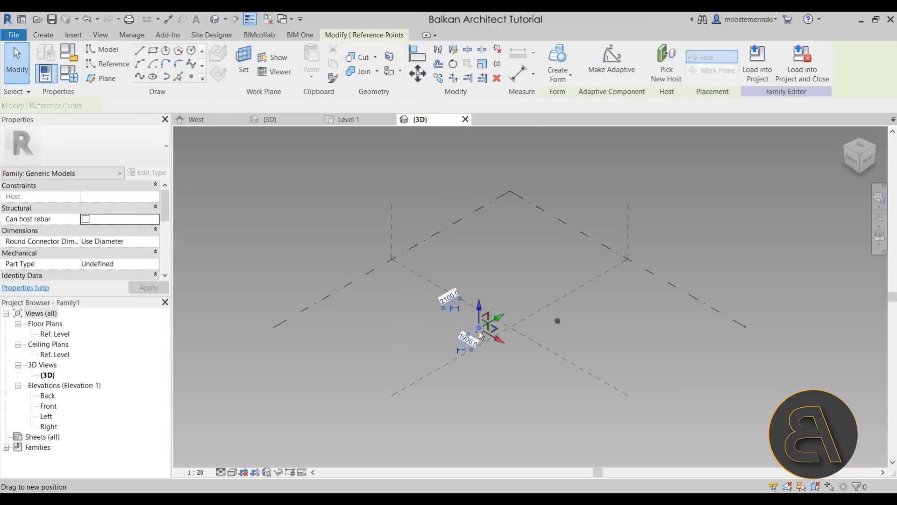
{"action": "left_click", "coordinate": [559, 323]}
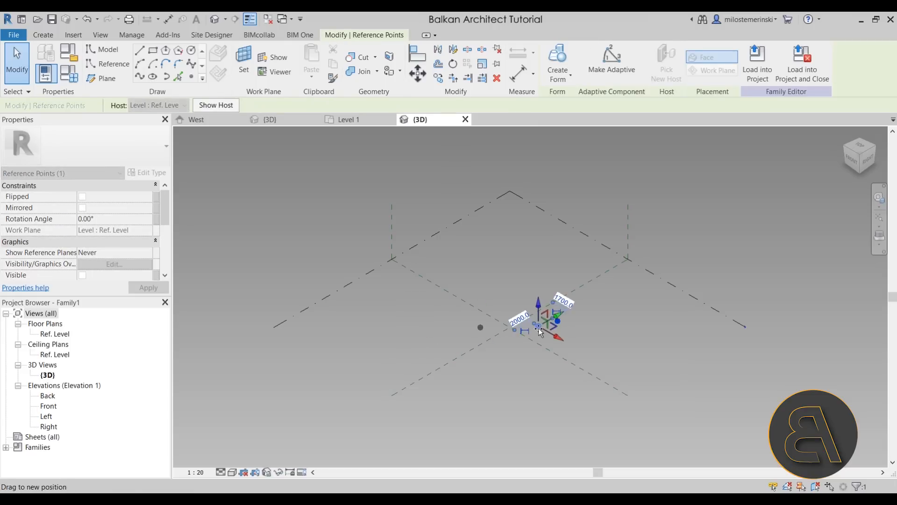
{"action": "scroll", "coordinate": [533, 328], "scroll_direction": "up", "scroll_amount": 2}
{"action": "left_click", "coordinate": [387, 283]}
{"action": "left_click_drag", "start_coordinate": [387, 284], "coordinate": [652, 385]}
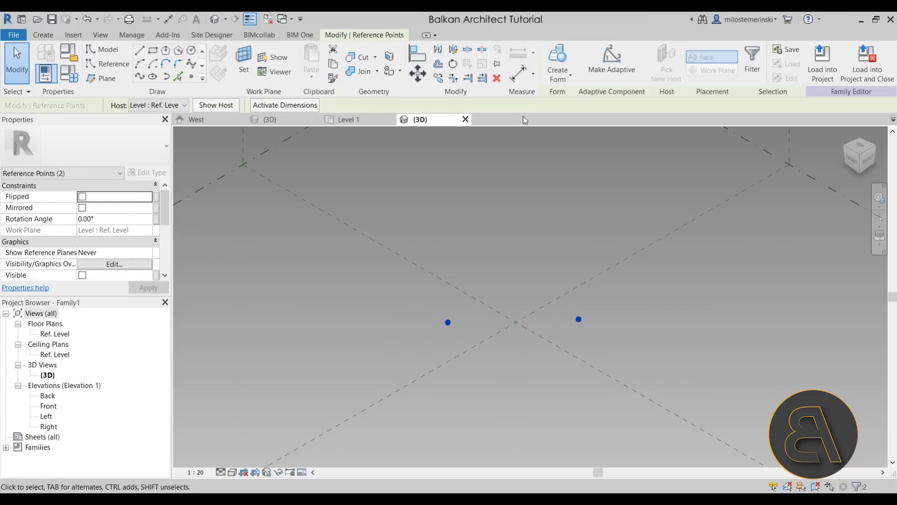
{"action": "left_click", "coordinate": [601, 65]}
{"action": "scroll", "coordinate": [513, 321], "scroll_direction": "up", "scroll_amount": 2}
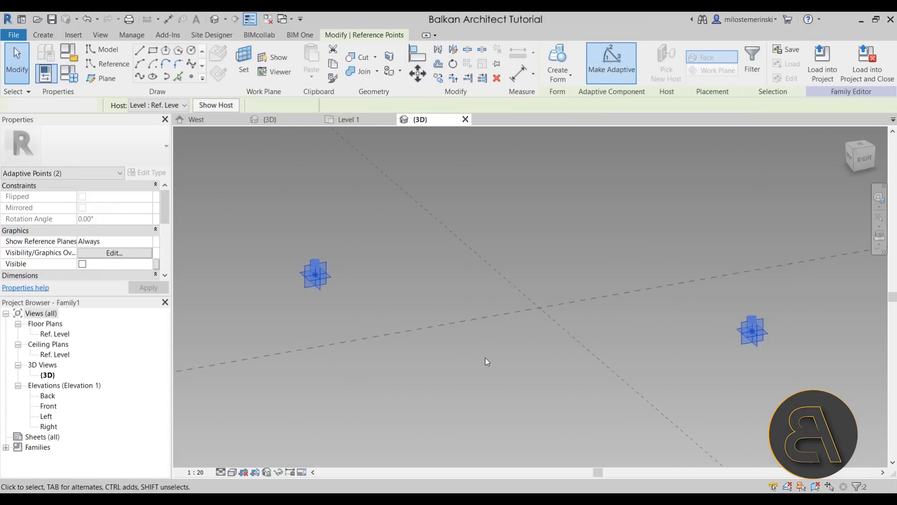
{"action": "scroll", "coordinate": [482, 360], "scroll_direction": "up", "scroll_amount": 1}
{"action": "left_click", "coordinate": [483, 359]}
{"action": "scroll", "coordinate": [483, 357], "scroll_direction": "down", "scroll_amount": 1}
{"action": "scroll", "coordinate": [393, 302], "scroll_direction": "down", "scroll_amount": 2}
Step: Join the two adaptive points with a line and set it as a reference line
{"action": "left_click_drag", "start_coordinate": [306, 252], "coordinate": [700, 414]}
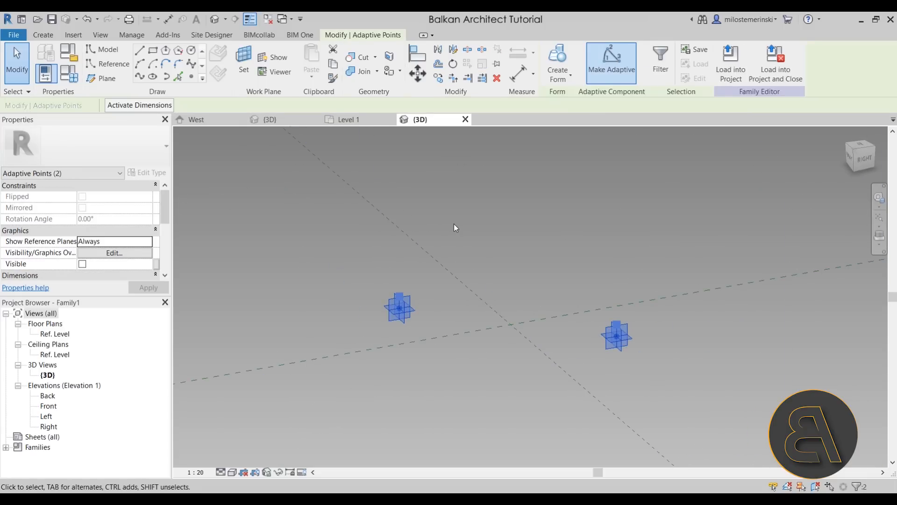
{"action": "left_click", "coordinate": [140, 77]}
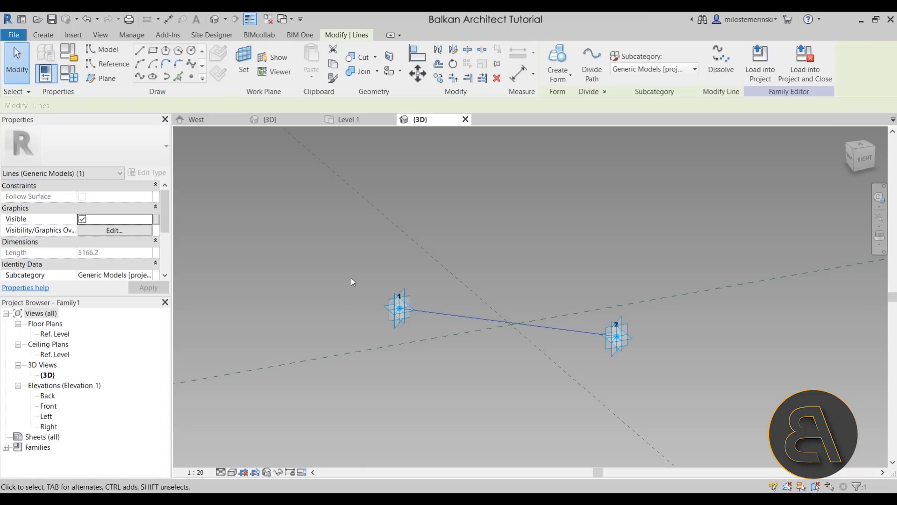
{"action": "scroll", "coordinate": [78, 284], "scroll_direction": "down", "scroll_amount": 1}
{"action": "scroll", "coordinate": [85, 260], "scroll_direction": "down", "scroll_amount": 1}
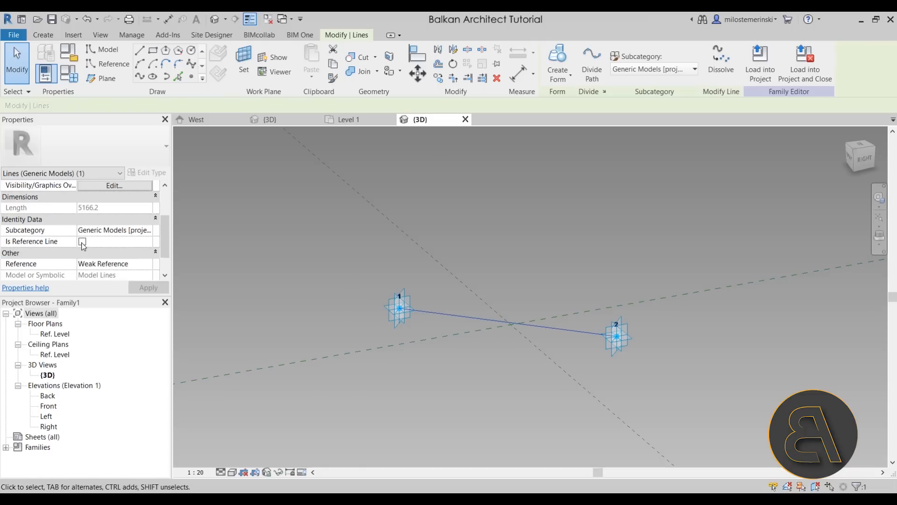
{"action": "left_click", "coordinate": [83, 243]}
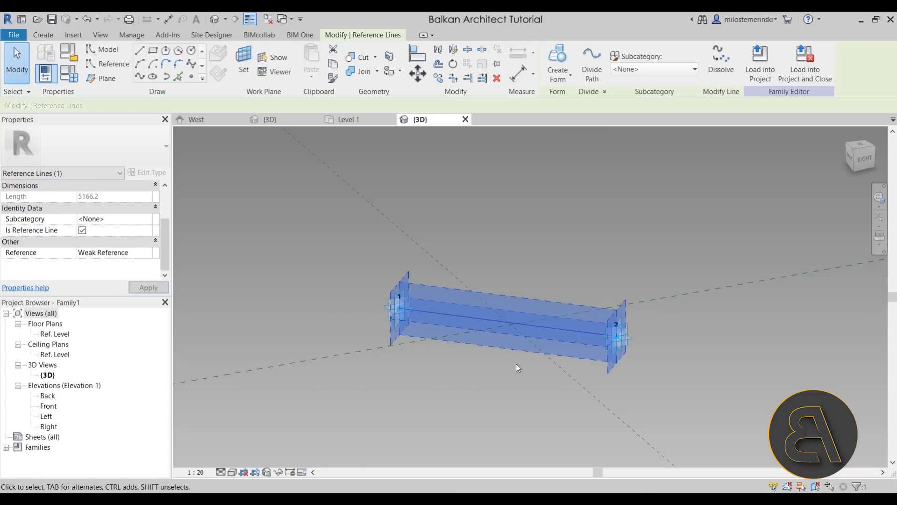
{"action": "left_click", "coordinate": [491, 386]}
{"action": "mouse_move", "coordinate": [491, 386]}
{"action": "middle_mouse_down", "text": "shift"}
{"action": "mouse_move", "coordinate": [463, 403]}
{"action": "mouse_move", "coordinate": [417, 293]}
{"action": "middle_mouse_up", "text": "shift"}
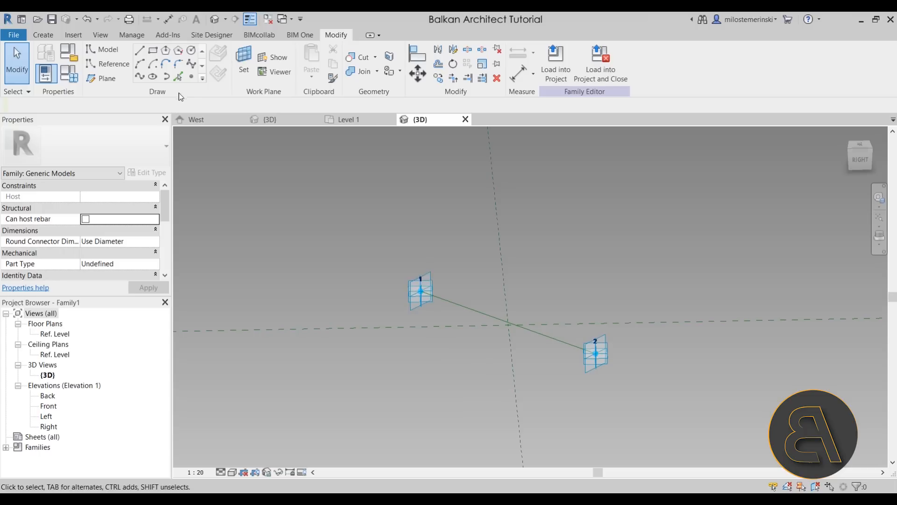
Step: Host a reference point at the midpoint of the reference line
{"action": "left_click", "coordinate": [191, 75]}
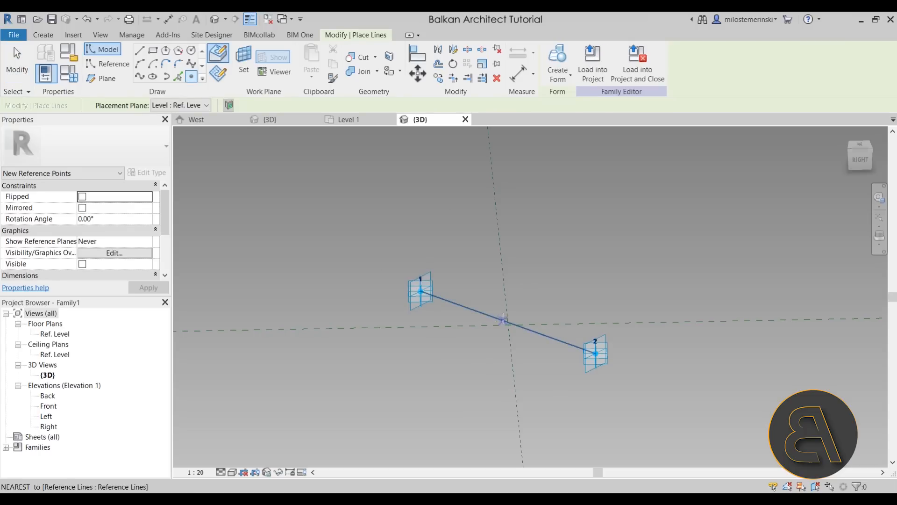
{"action": "key", "text": "Escape"}
{"action": "key", "text": "Escape"}
{"action": "scroll", "coordinate": [472, 302], "scroll_direction": "up", "scroll_amount": 3}
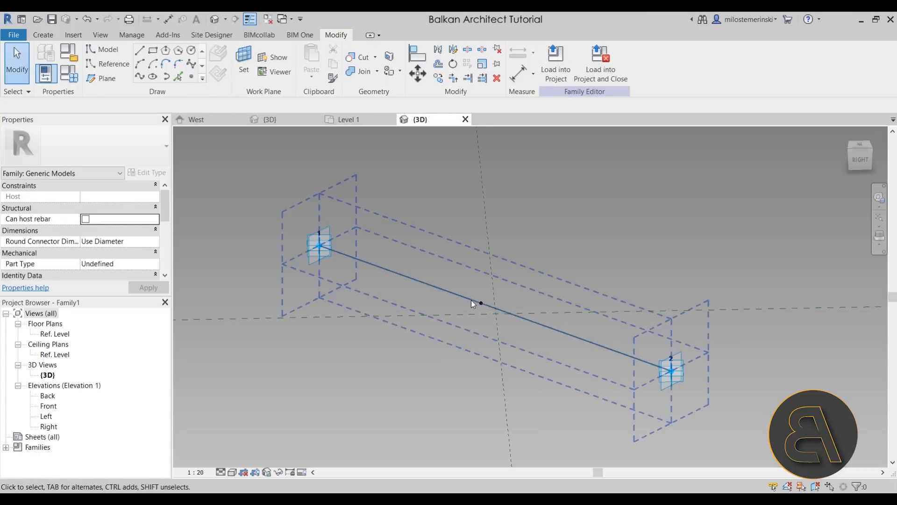
{"action": "left_click", "coordinate": [481, 304]}
{"action": "mouse_move", "coordinate": [476, 359]}
{"action": "middle_mouse_down", "text": "shift"}
{"action": "mouse_move", "coordinate": [460, 294]}
{"action": "mouse_move", "coordinate": [459, 345]}
{"action": "mouse_move", "coordinate": [463, 330]}
{"action": "middle_mouse_up", "text": "shift"}
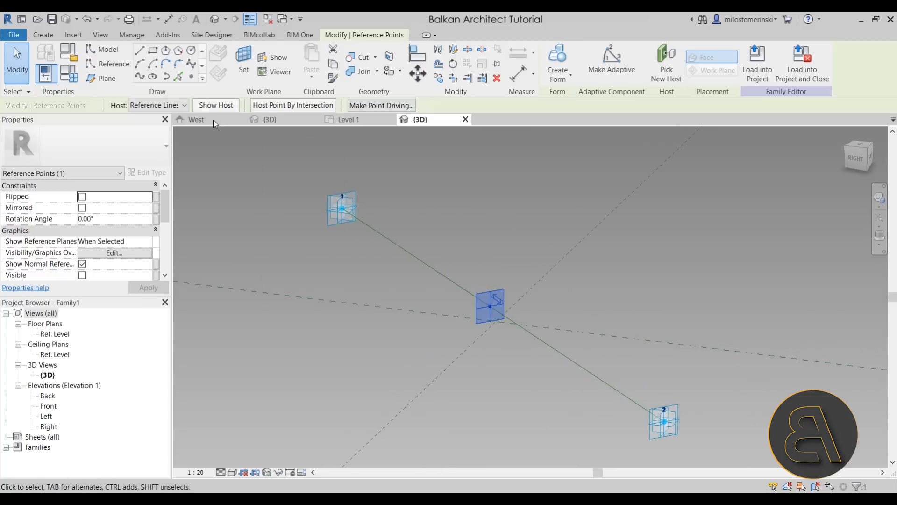
Step: Draw a small circle centred on the middle point, using its plane as the work plane
{"action": "left_click", "coordinate": [243, 63]}
{"action": "left_click", "coordinate": [490, 306]}
{"action": "left_click", "coordinate": [190, 52]}
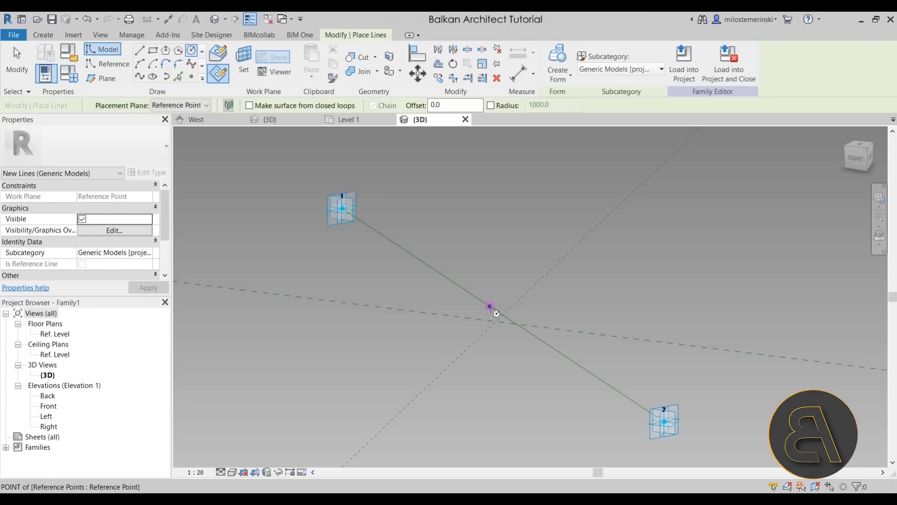
{"action": "left_click", "coordinate": [490, 306]}
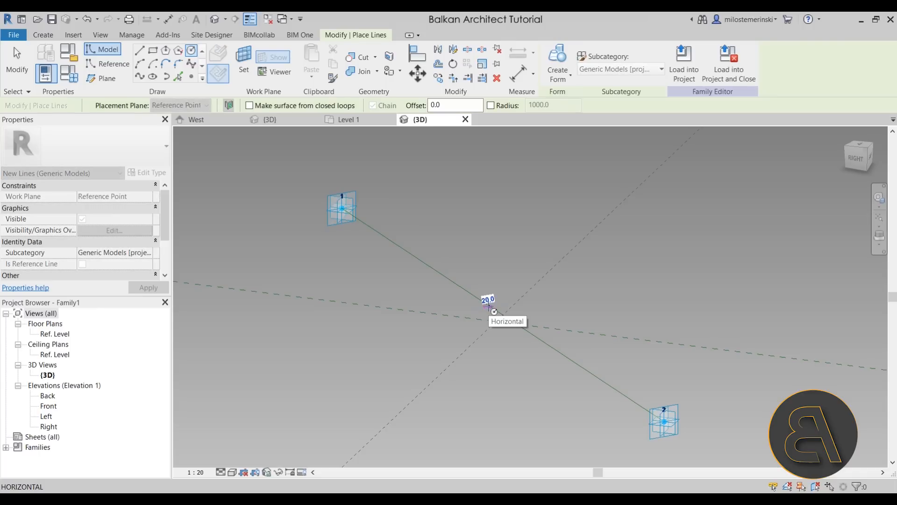
{"action": "scroll", "coordinate": [494, 311], "scroll_direction": "up", "scroll_amount": 2}
{"action": "scroll", "coordinate": [489, 315], "scroll_direction": "up", "scroll_amount": 2}
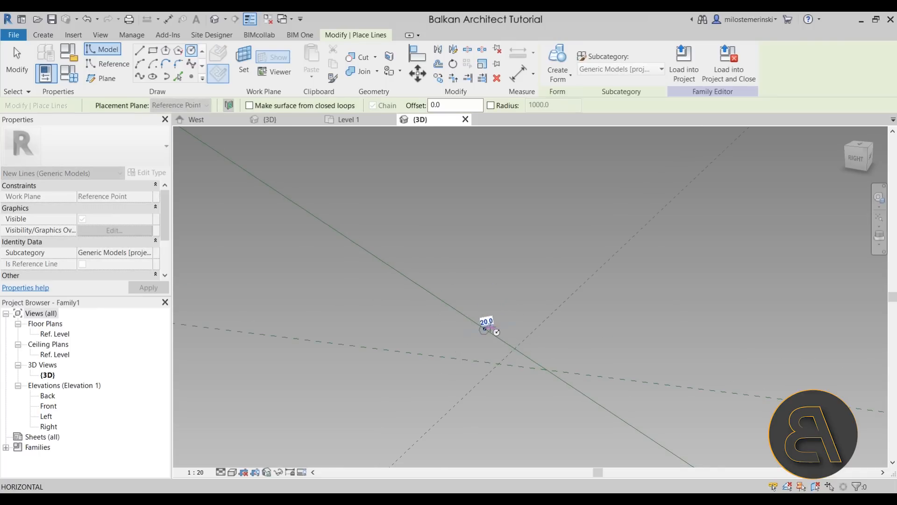
{"action": "scroll", "coordinate": [495, 331], "scroll_direction": "up", "scroll_amount": 2}
{"action": "scroll", "coordinate": [491, 335], "scroll_direction": "up", "scroll_amount": 2}
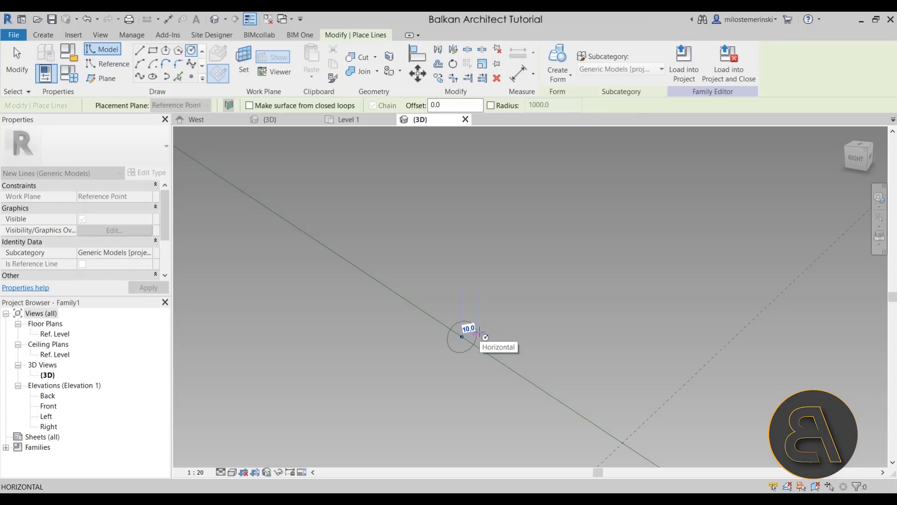
{"action": "left_click", "coordinate": [484, 337]}
{"action": "scroll", "coordinate": [527, 317], "scroll_direction": "down", "scroll_amount": 2}
{"action": "key", "text": "Escape"}
{"action": "key", "text": "Escape"}
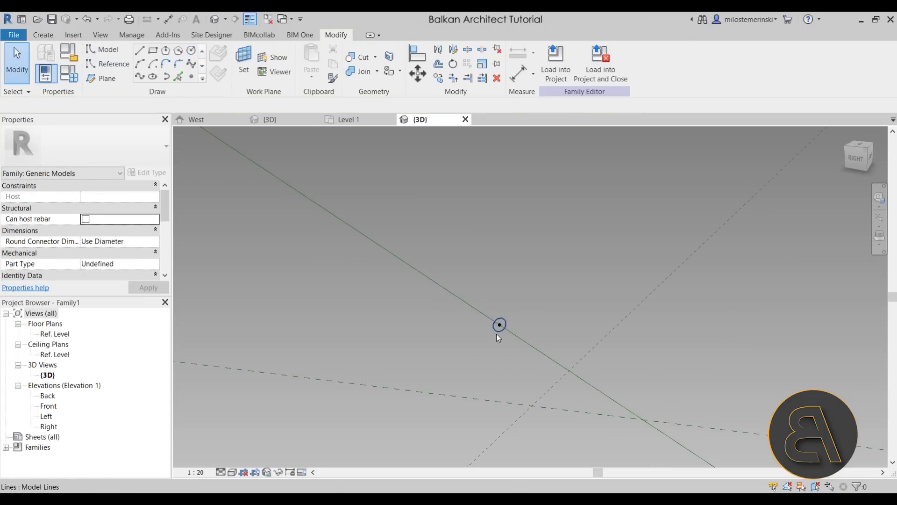
Step: Create a solid form from the circle profile swept along the reference line
{"action": "left_click", "coordinate": [499, 325]}
{"action": "left_click", "coordinate": [520, 338], "text": "ctrl"}
{"action": "scroll", "coordinate": [457, 282], "scroll_direction": "down", "scroll_amount": 2}
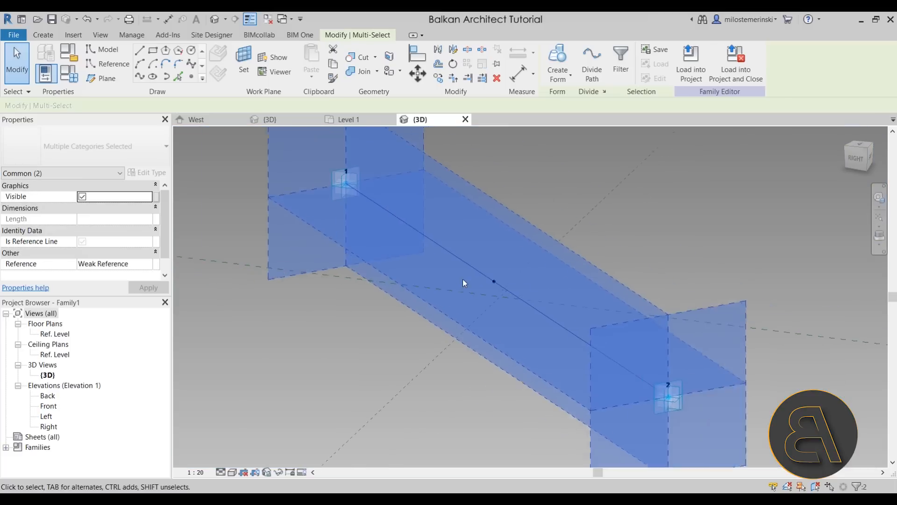
{"action": "key", "text": "Escape"}
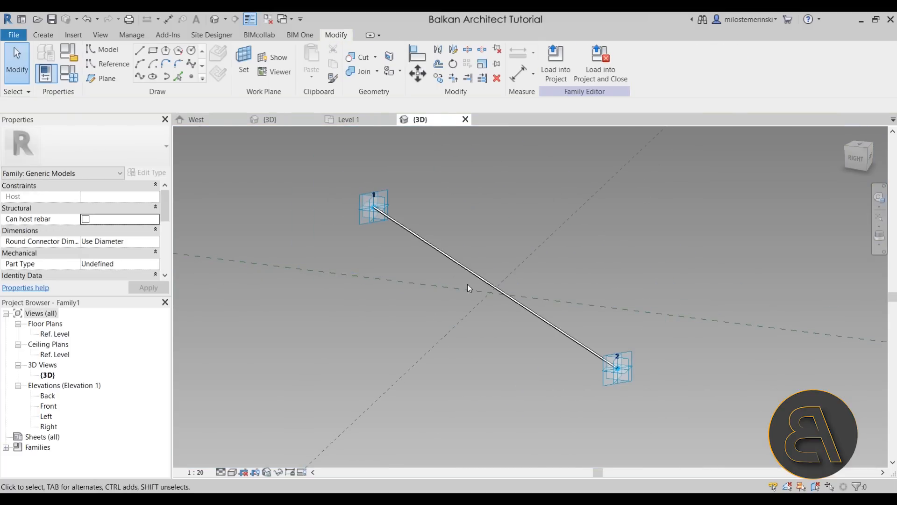
{"action": "scroll", "coordinate": [468, 284], "scroll_direction": "up", "scroll_amount": 3}
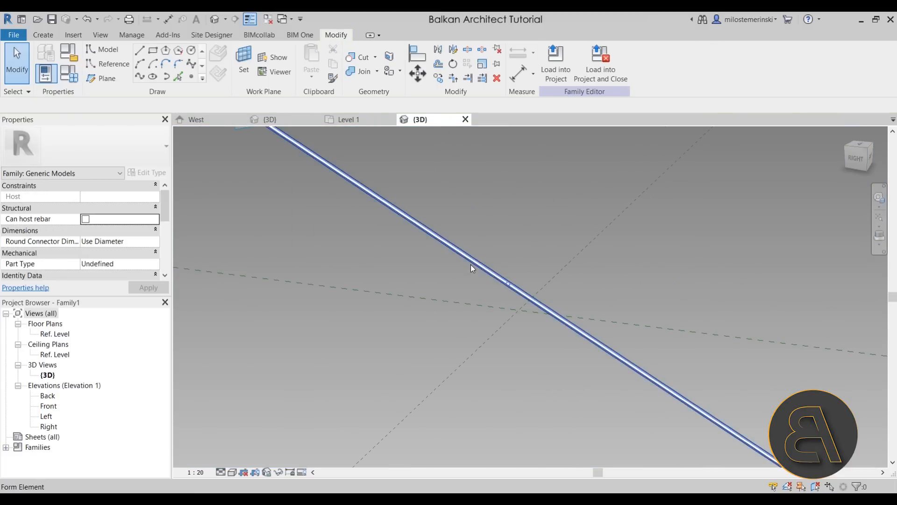
Step: Assign the Brass material to the rail form, adding Brass to the project materials
{"action": "left_click", "coordinate": [471, 264]}
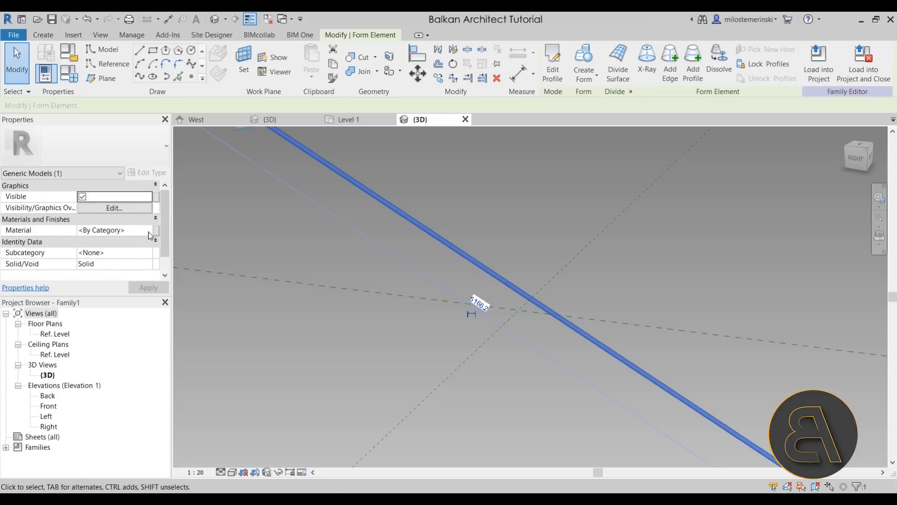
{"action": "left_click", "coordinate": [149, 233]}
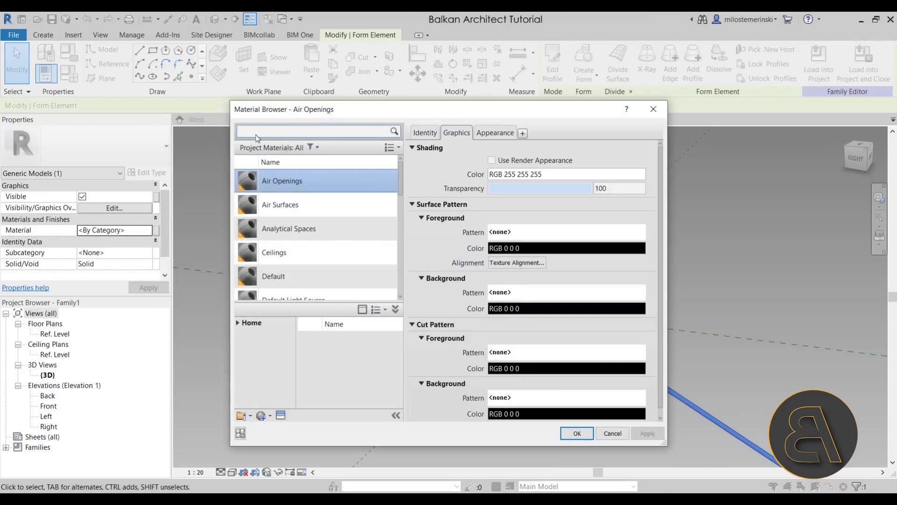
{"action": "left_click", "coordinate": [252, 134]}
{"action": "type", "text": "b"}
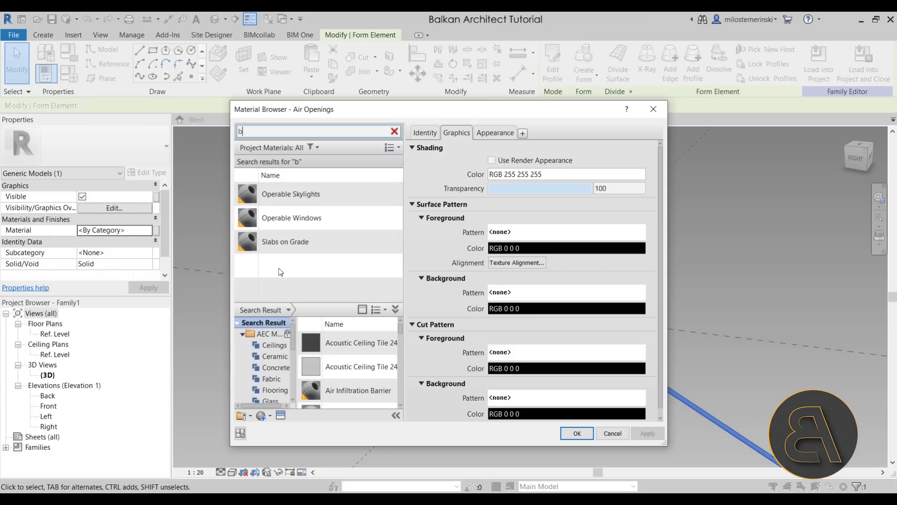
{"action": "type", "text": "ra"}
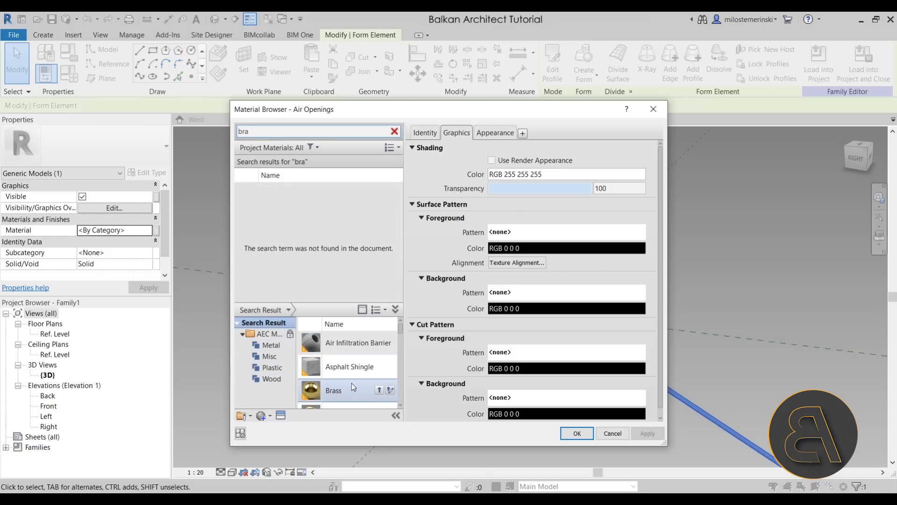
{"action": "scroll", "coordinate": [351, 383], "scroll_direction": "down", "scroll_amount": 3}
{"action": "scroll", "coordinate": [369, 375], "scroll_direction": "up", "scroll_amount": 1}
{"action": "scroll", "coordinate": [364, 358], "scroll_direction": "up", "scroll_amount": 2}
{"action": "left_click", "coordinate": [382, 391]}
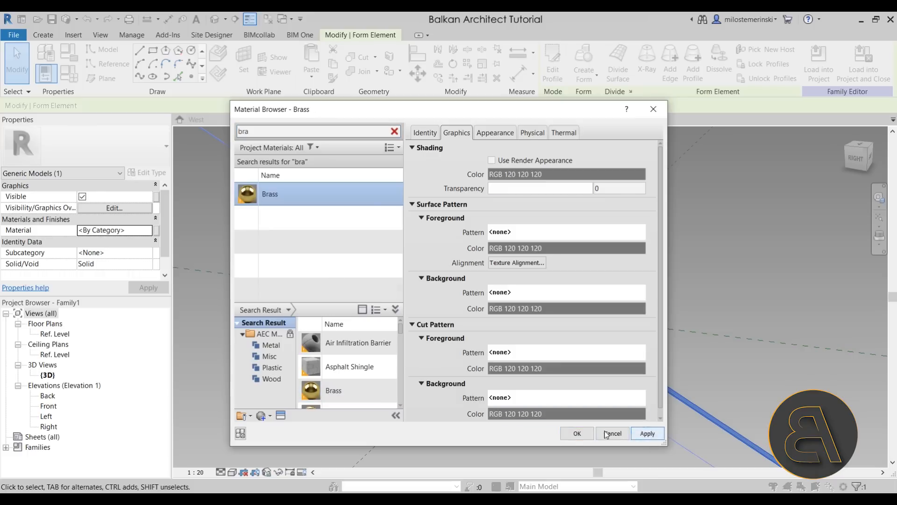
{"action": "left_click", "coordinate": [575, 433]}
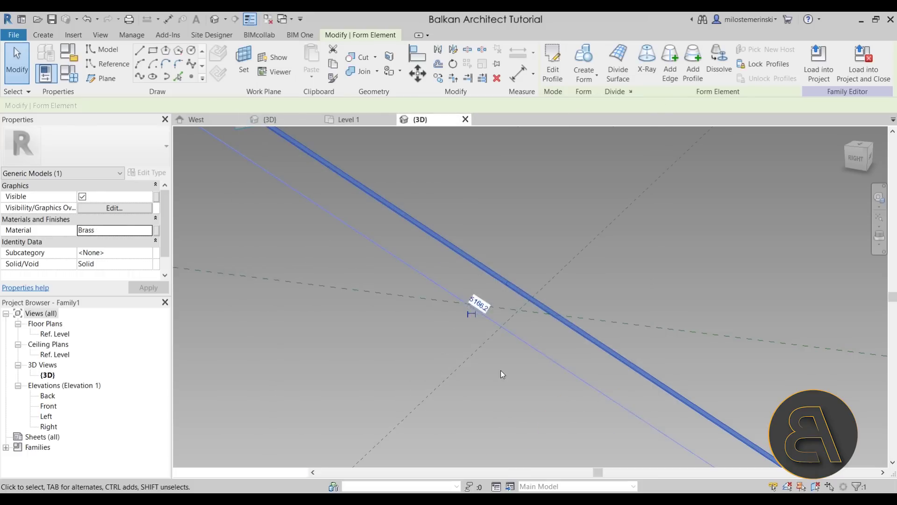
Step: Save the family to the Desktop as '20mm Railing - Adaptive'
{"action": "left_click", "coordinate": [431, 352]}
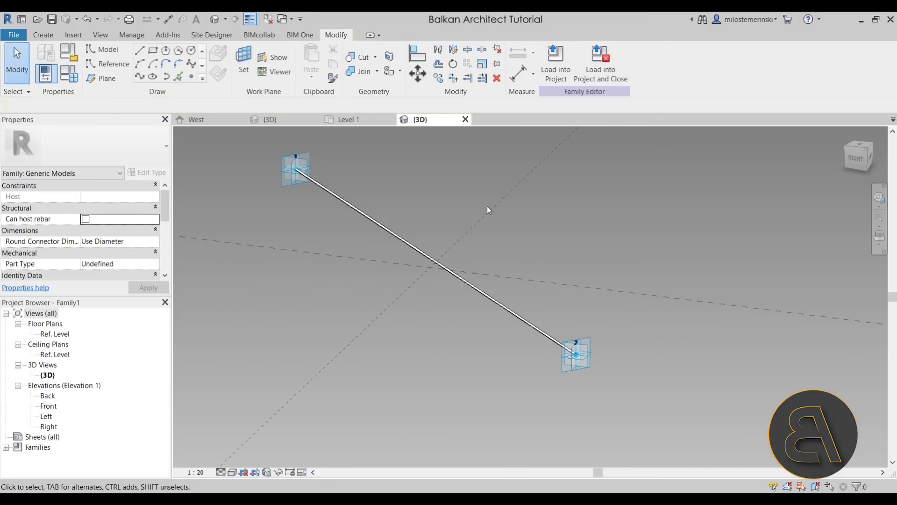
{"action": "left_click", "coordinate": [51, 18]}
{"action": "type", "text": "20mm Ra"}
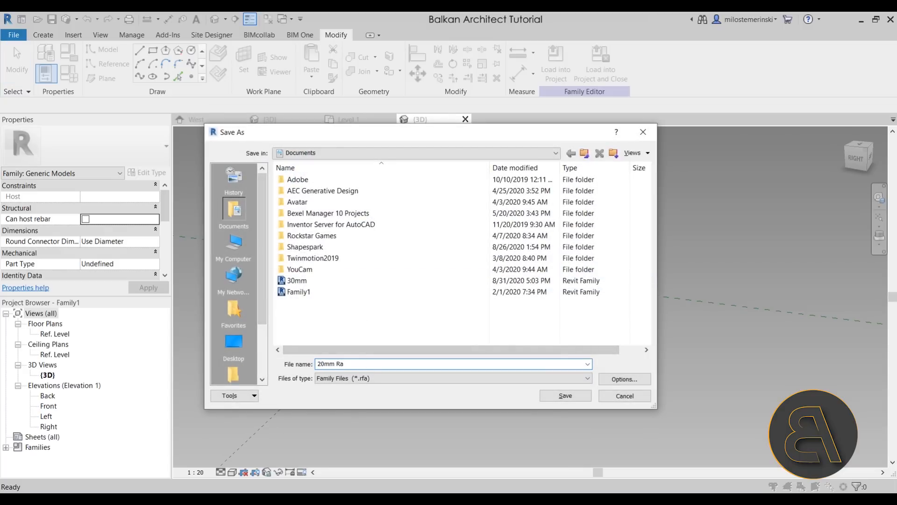
{"action": "left_click", "coordinate": [233, 346]}
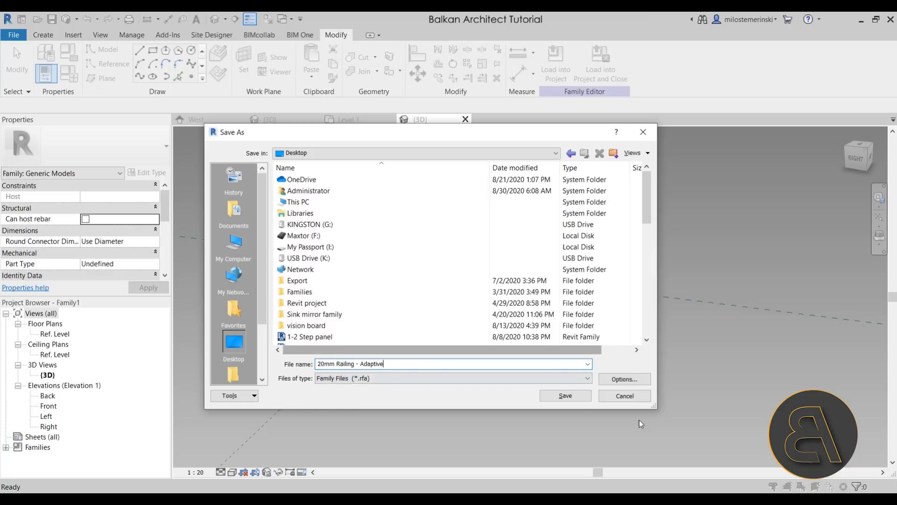
{"action": "left_click", "coordinate": [566, 395]}
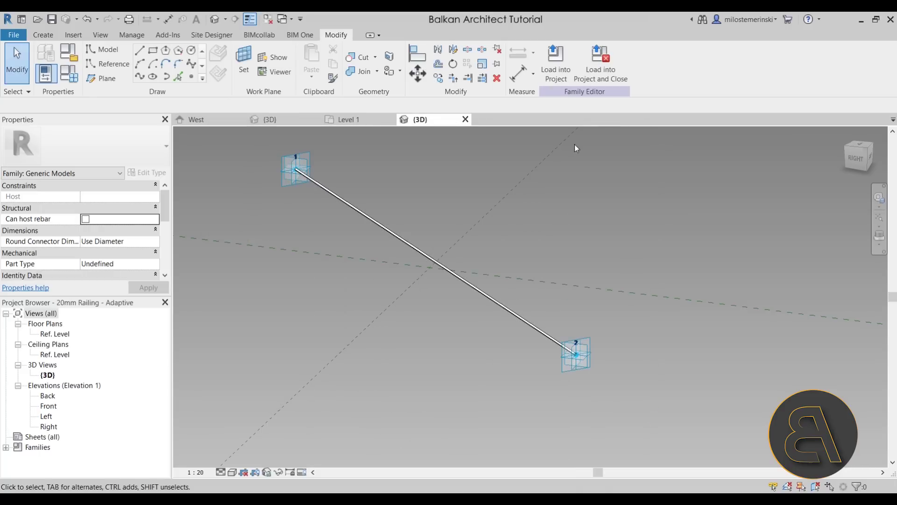
Step: Load the railing family into the building project and return to its 3D view
{"action": "left_click", "coordinate": [588, 83]}
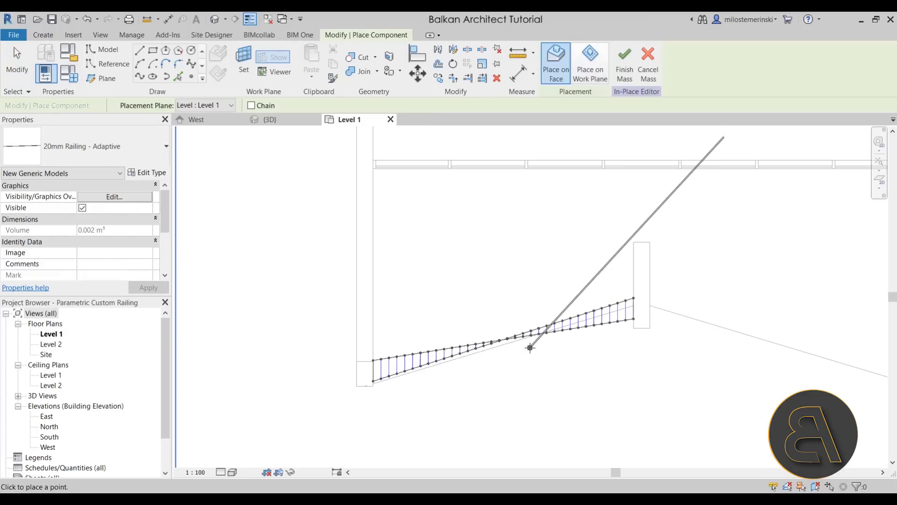
{"action": "left_click", "coordinate": [288, 120]}
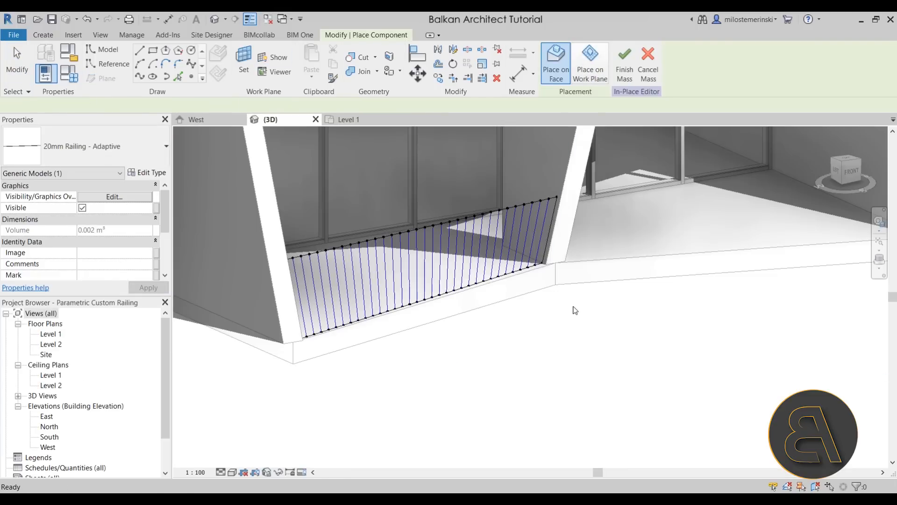
{"action": "key", "text": "Escape"}
{"action": "left_click", "coordinate": [481, 307]}
{"action": "middle_click_drag", "start_coordinate": [481, 306], "coordinate": [517, 361]}
{"action": "key", "text": "Escape"}
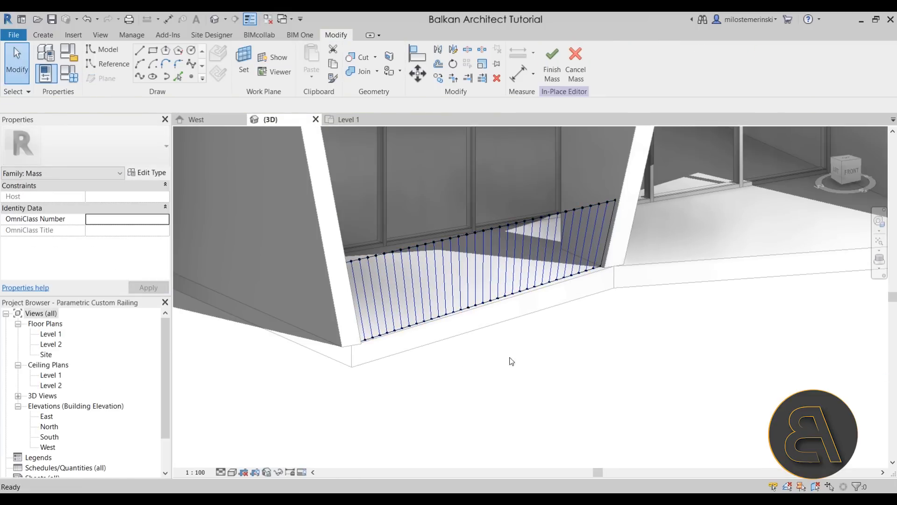
Step: Start a 20mm Railing - Adaptive component with its first point on the lower balcony edge
{"action": "left_click", "coordinate": [45, 35]}
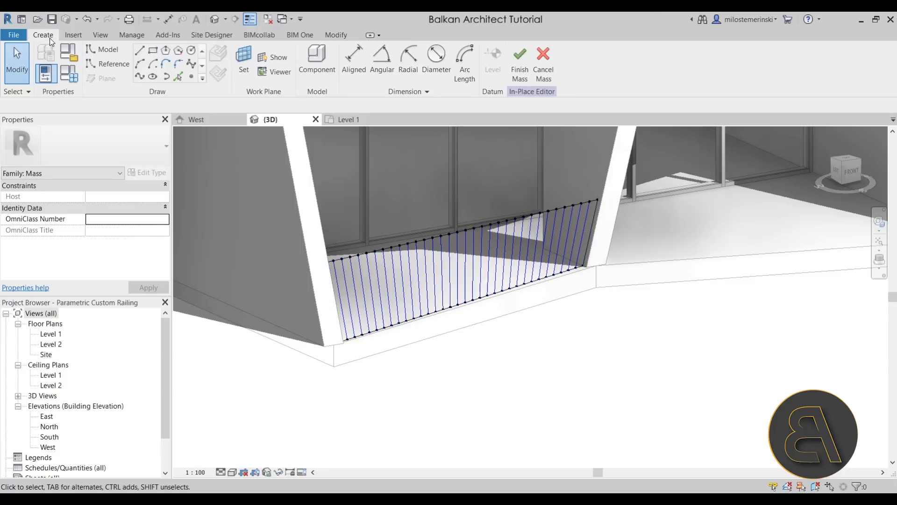
{"action": "left_click", "coordinate": [333, 75]}
{"action": "scroll", "coordinate": [381, 341], "scroll_direction": "up", "scroll_amount": 3}
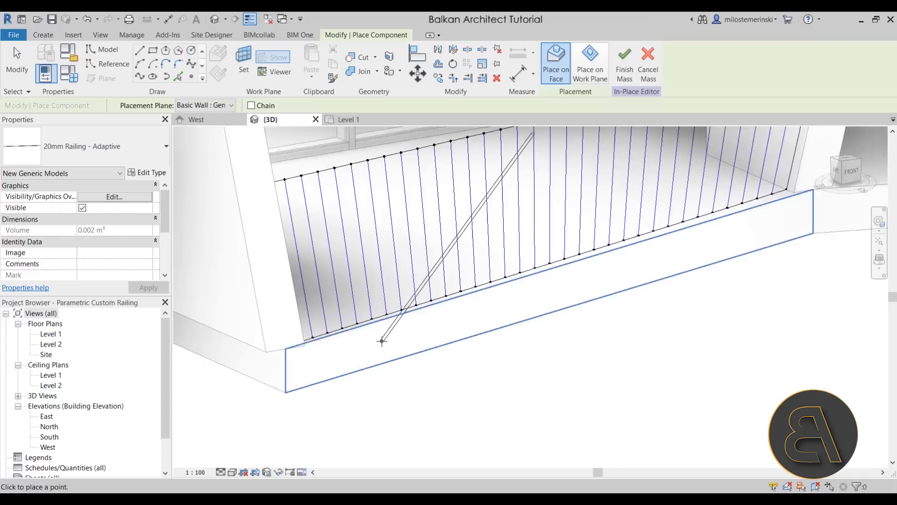
{"action": "scroll", "coordinate": [382, 342], "scroll_direction": "up", "scroll_amount": 2}
{"action": "left_click", "coordinate": [387, 310]}
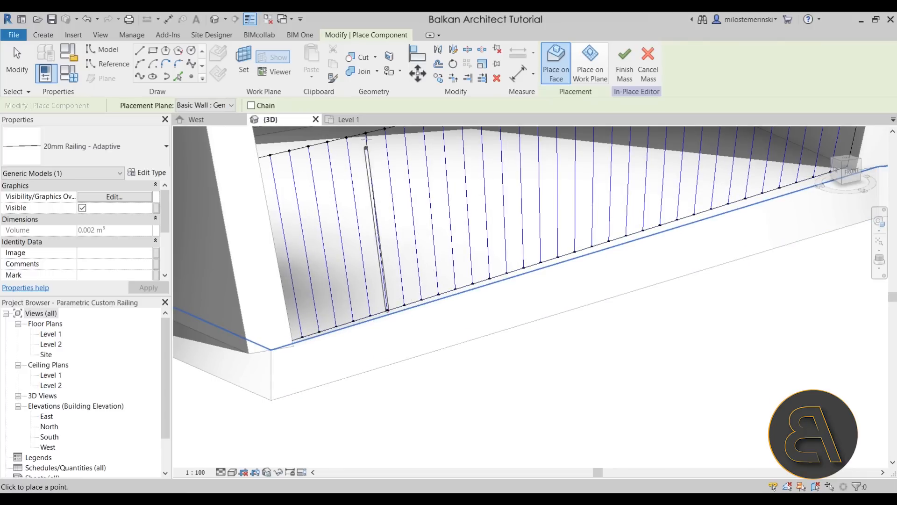
{"action": "scroll", "coordinate": [445, 371], "scroll_direction": "down", "scroll_amount": 4}
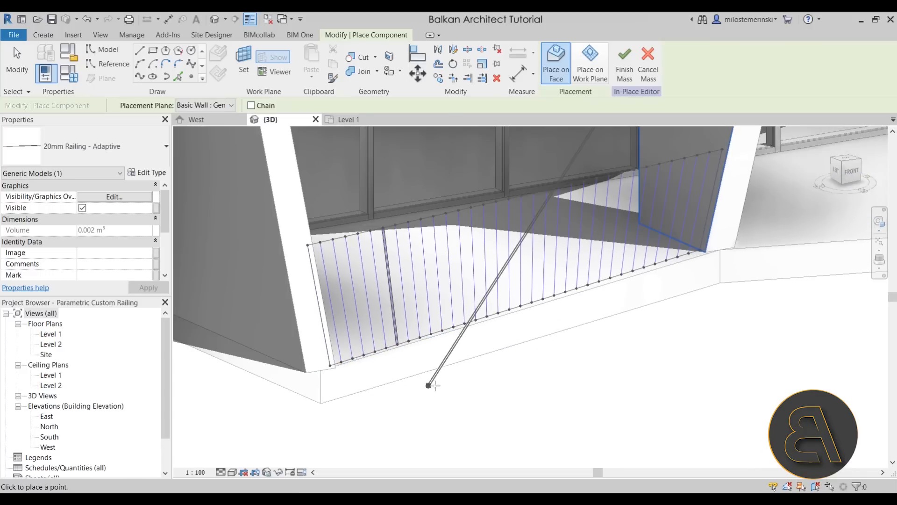
{"action": "mouse_move", "coordinate": [457, 385]}
{"action": "middle_mouse_down", "text": "shift"}
{"action": "mouse_move", "coordinate": [335, 387]}
{"action": "mouse_move", "coordinate": [442, 421]}
{"action": "mouse_move", "coordinate": [393, 393]}
{"action": "mouse_move", "coordinate": [366, 341]}
{"action": "middle_mouse_up", "text": "shift"}
Step: Finish the post at the upper edge and repeat it along every grid line of the balcony
{"action": "left_click", "coordinate": [338, 295]}
{"action": "key", "text": "Escape"}
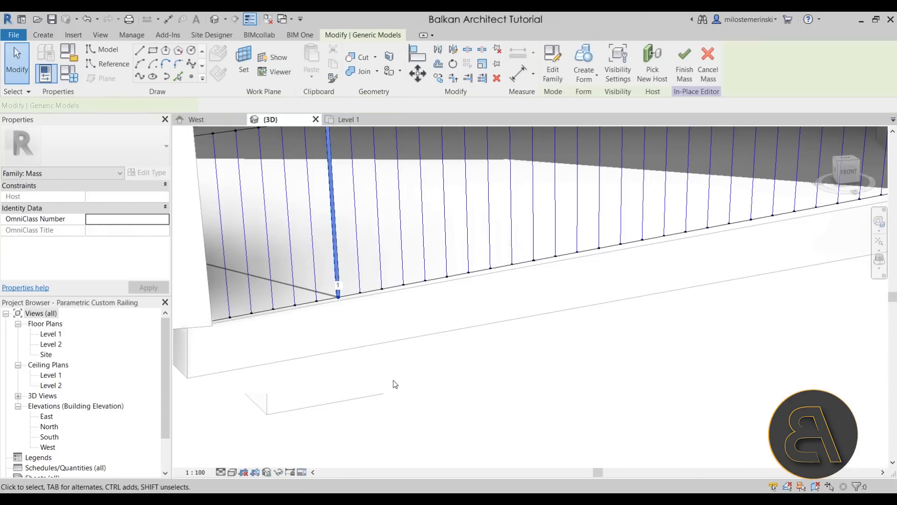
{"action": "scroll", "coordinate": [394, 385], "scroll_direction": "down", "scroll_amount": 3}
{"action": "middle_click_drag", "start_coordinate": [441, 409], "coordinate": [457, 409], "text": "shift"}
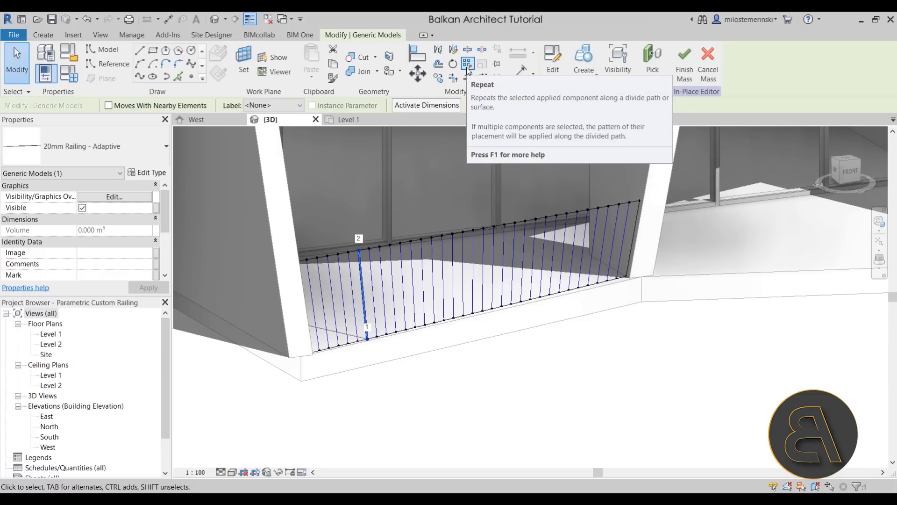
{"action": "left_click", "coordinate": [467, 67]}
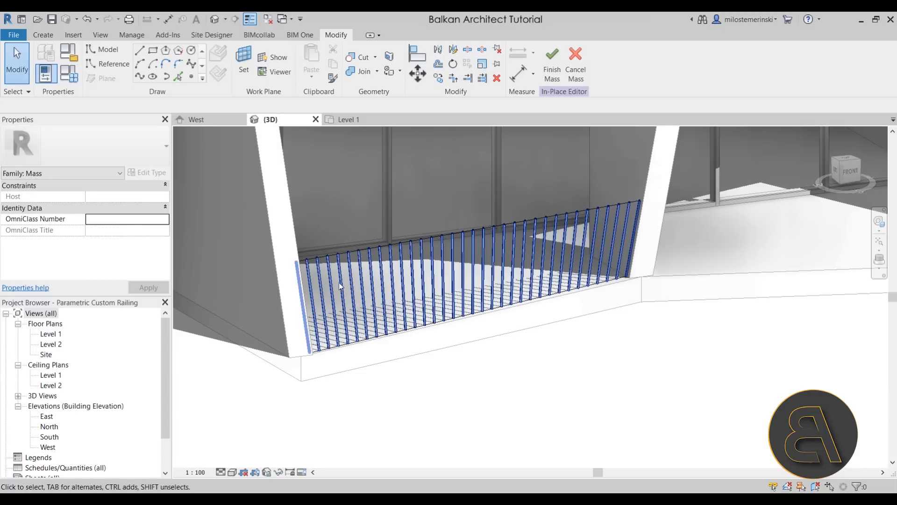
{"action": "mouse_move", "coordinate": [618, 364]}
{"action": "middle_mouse_down", "text": "shift"}
{"action": "mouse_move", "coordinate": [680, 310]}
{"action": "mouse_move", "coordinate": [521, 375]}
{"action": "middle_mouse_up", "text": "shift"}
Step: Place a 20mm Railing - Adaptive handrail from the first post top to the last post top
{"action": "left_click", "coordinate": [44, 34]}
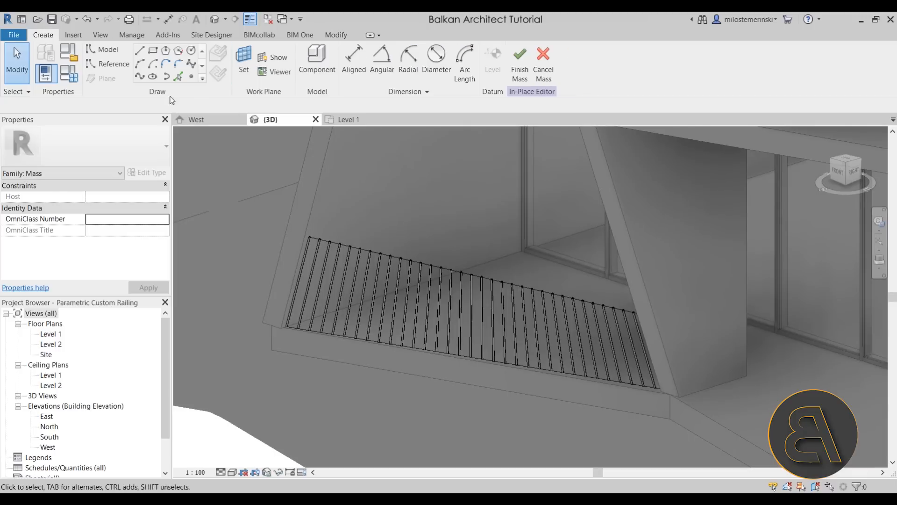
{"action": "left_click", "coordinate": [319, 60]}
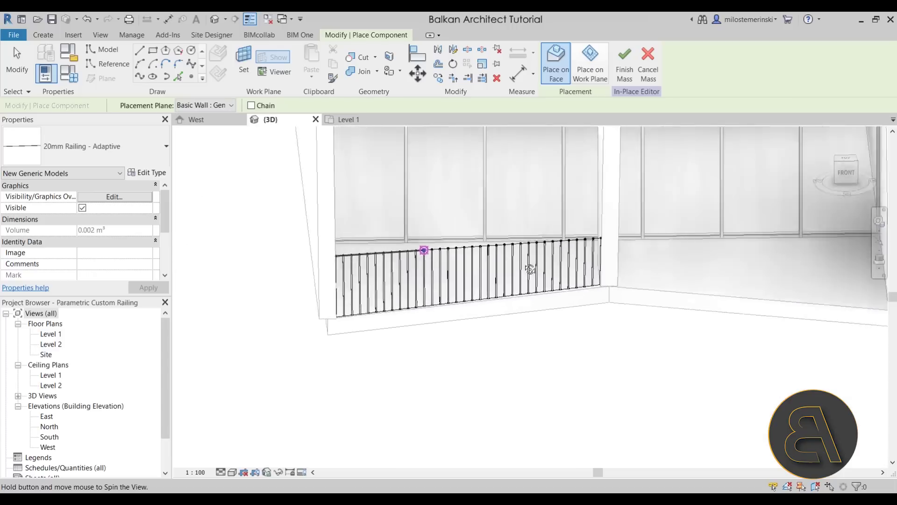
{"action": "middle_click_drag", "start_coordinate": [425, 257], "coordinate": [410, 245], "text": "shift"}
{"action": "scroll", "coordinate": [547, 176], "scroll_direction": "up", "scroll_amount": 3}
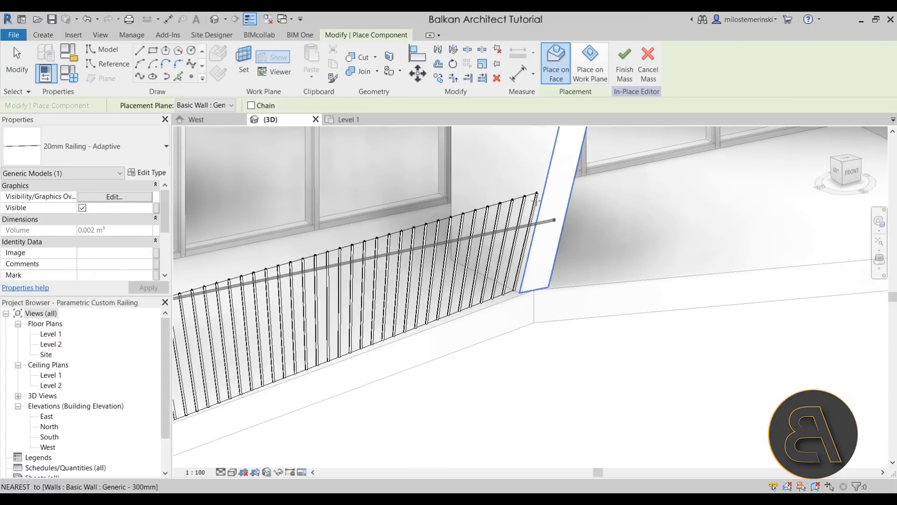
{"action": "left_click", "coordinate": [535, 189]}
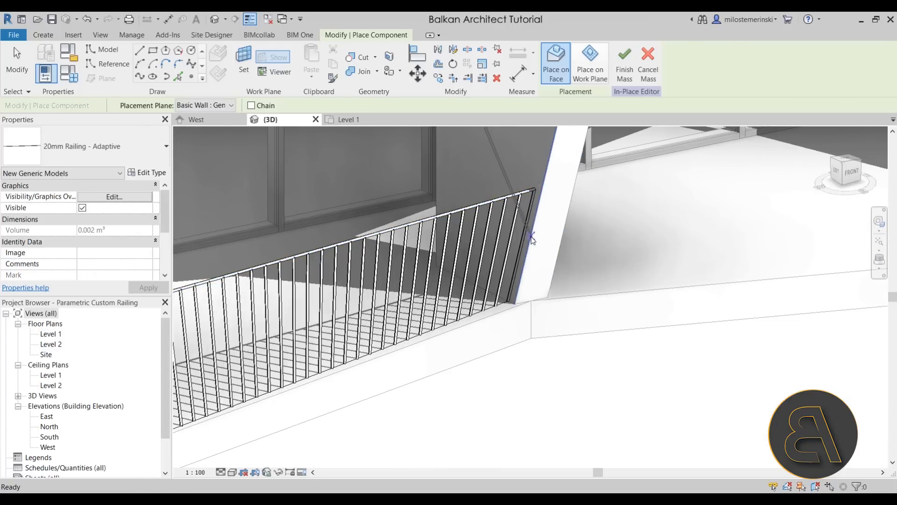
{"action": "scroll", "coordinate": [531, 192], "scroll_direction": "up", "scroll_amount": 3}
{"action": "key", "text": "Escape"}
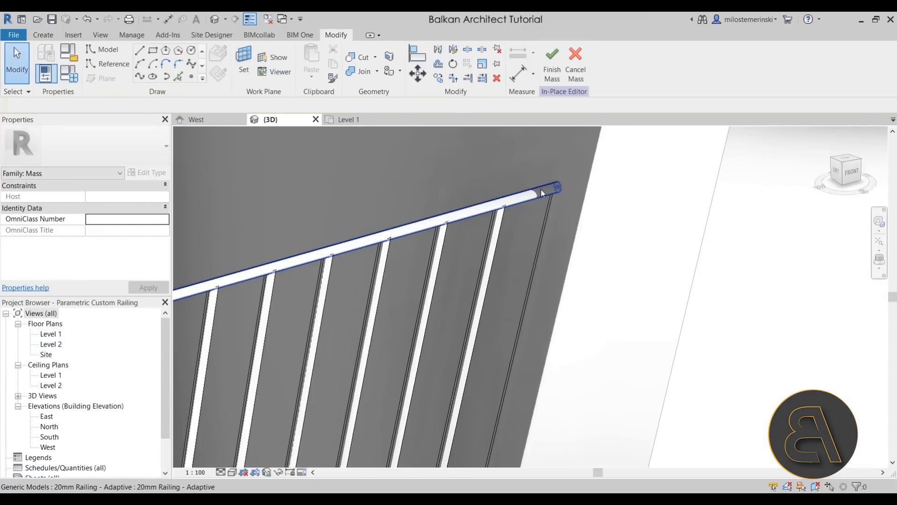
{"action": "left_click", "coordinate": [540, 189]}
{"action": "mouse_move", "coordinate": [551, 259]}
{"action": "middle_mouse_down", "text": "shift"}
{"action": "mouse_move", "coordinate": [545, 221]}
{"action": "mouse_move", "coordinate": [591, 229]}
{"action": "middle_mouse_up", "text": "shift"}
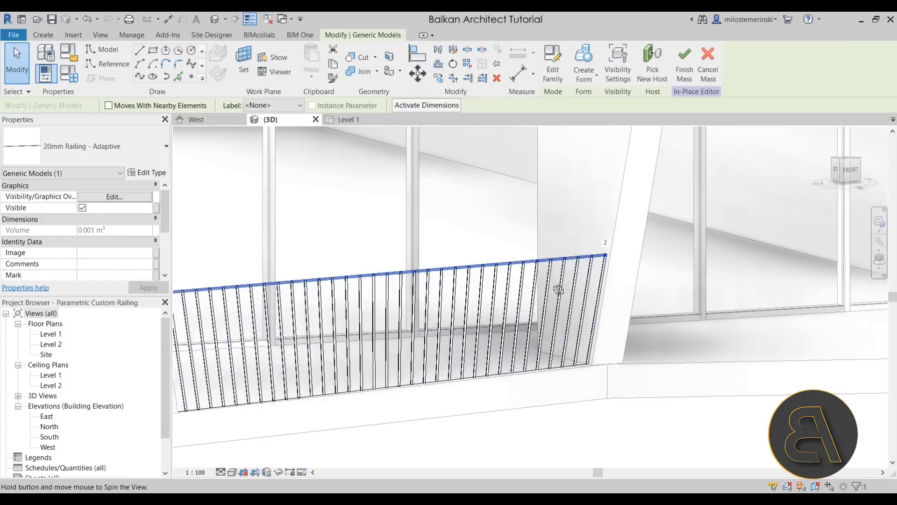
{"action": "scroll", "coordinate": [555, 290], "scroll_direction": "down", "scroll_amount": 3}
{"action": "mouse_move", "coordinate": [555, 290]}
{"action": "middle_mouse_down", "text": "shift"}
{"action": "mouse_move", "coordinate": [337, 353]}
{"action": "mouse_move", "coordinate": [384, 400]}
{"action": "mouse_move", "coordinate": [441, 412]}
{"action": "middle_mouse_up", "text": "shift"}
{"action": "key", "text": "Escape"}
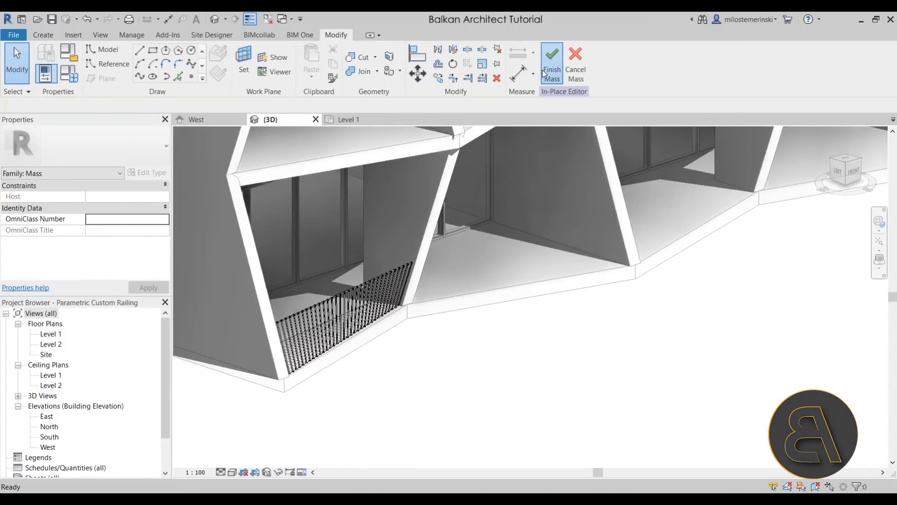
Step: Finish the railing mass and set the view's visual style to Realistic
{"action": "left_click", "coordinate": [551, 64]}
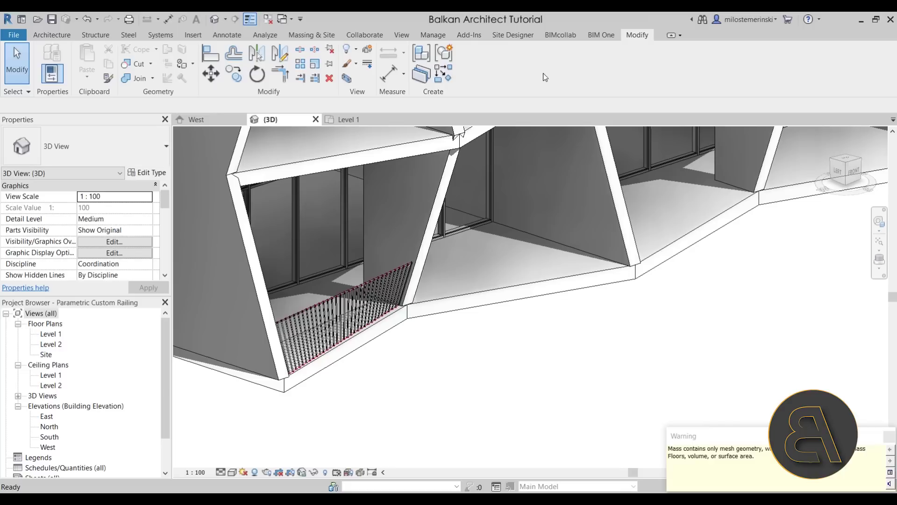
{"action": "left_click", "coordinate": [232, 472]}
{"action": "left_click", "coordinate": [256, 449]}
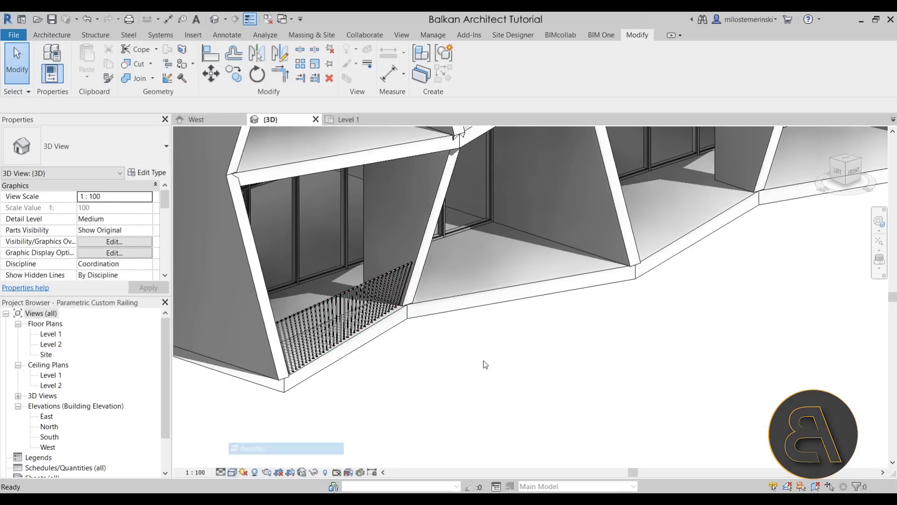
Step: Orbit in toward the balcony railing and switch to Ray Trace rendering
{"action": "mouse_move", "coordinate": [449, 334]}
{"action": "middle_mouse_down", "text": "shift"}
{"action": "mouse_move", "coordinate": [410, 379]}
{"action": "mouse_move", "coordinate": [325, 404]}
{"action": "mouse_move", "coordinate": [349, 407]}
{"action": "middle_mouse_up", "text": "shift"}
{"action": "scroll", "coordinate": [337, 341], "scroll_direction": "up", "scroll_amount": 2}
{"action": "middle_click_drag", "start_coordinate": [336, 341], "coordinate": [322, 443], "text": "shift"}
{"action": "left_click", "coordinate": [230, 472]}
{"action": "left_click", "coordinate": [266, 460]}
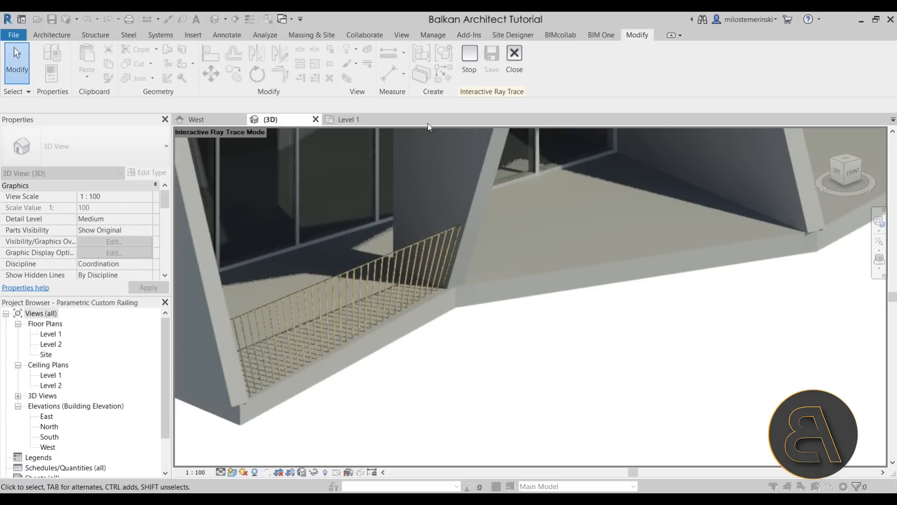
Step: Close Interactive Ray Trace and select the balcony floor slab
{"action": "left_click", "coordinate": [510, 66]}
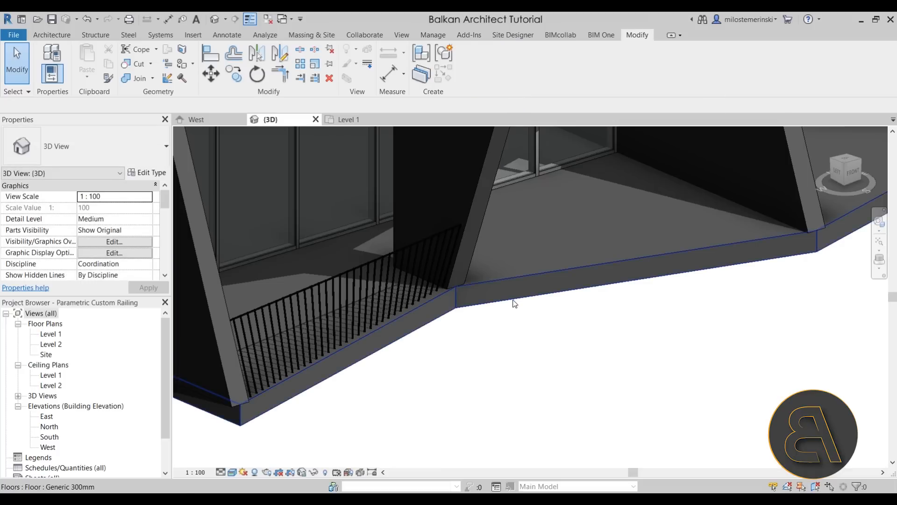
{"action": "left_click", "coordinate": [398, 291]}
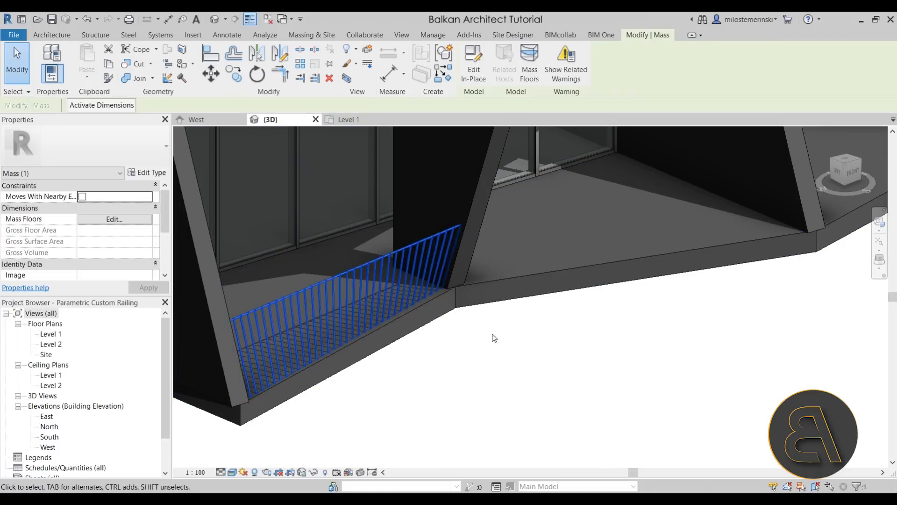
{"action": "scroll", "coordinate": [545, 342], "scroll_direction": "down", "scroll_amount": 3}
{"action": "scroll", "coordinate": [546, 342], "scroll_direction": "down", "scroll_amount": 2}
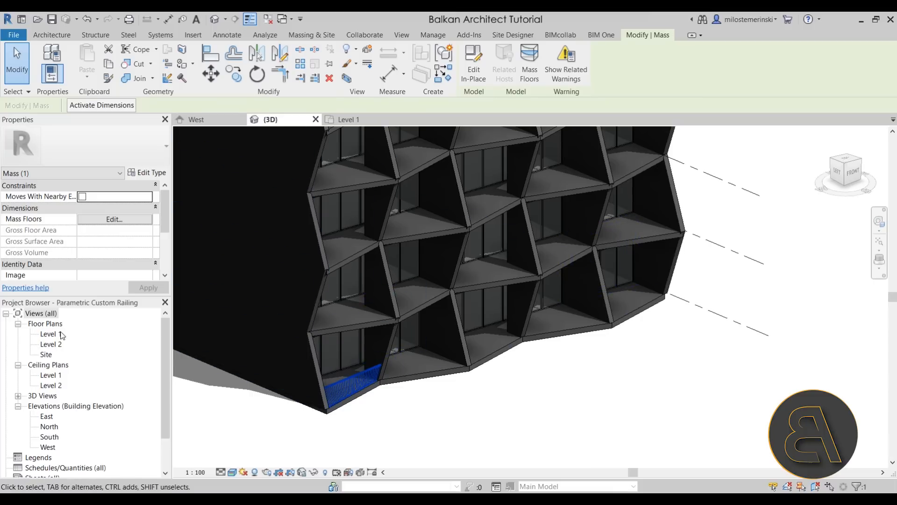
Step: In the Level 1 plan, mirror copies of the railing across the dividing walls into adjacent bays
{"action": "left_click", "coordinate": [356, 117]}
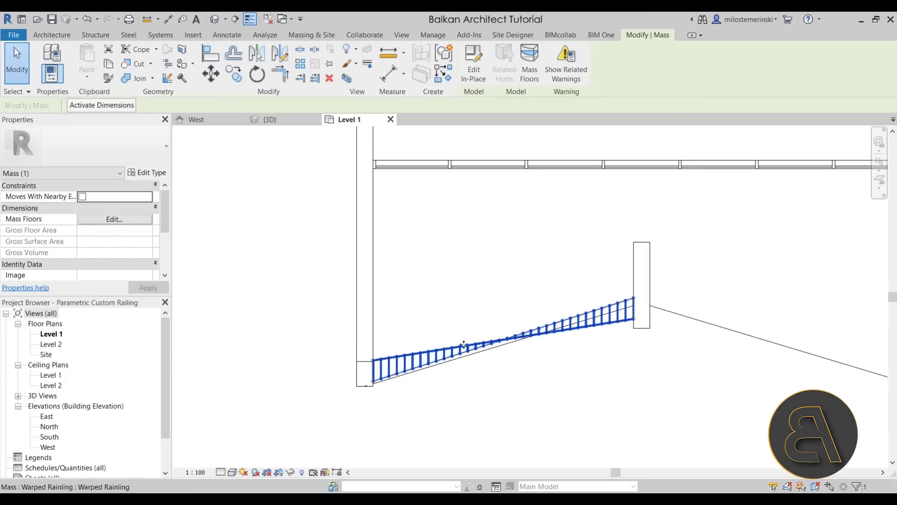
{"action": "scroll", "coordinate": [334, 323], "scroll_direction": "down", "scroll_amount": 2}
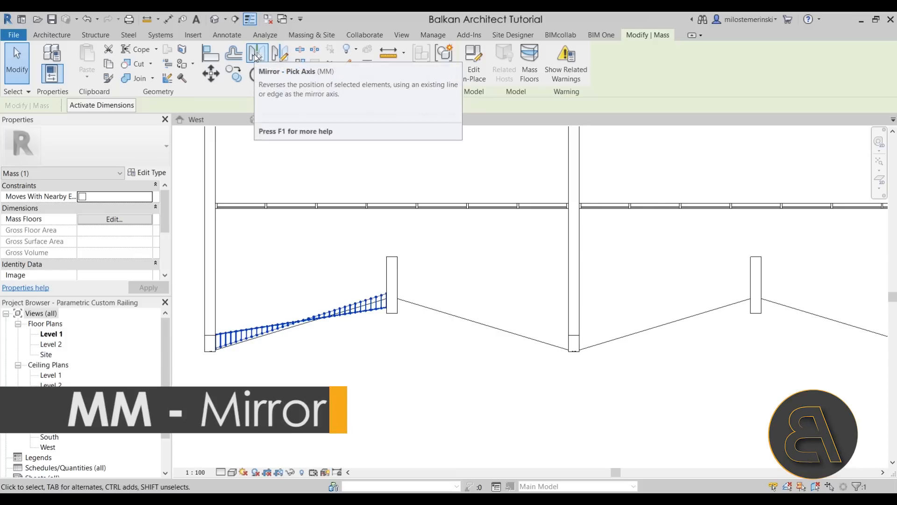
{"action": "left_click", "coordinate": [255, 56]}
{"action": "left_click", "coordinate": [392, 281]}
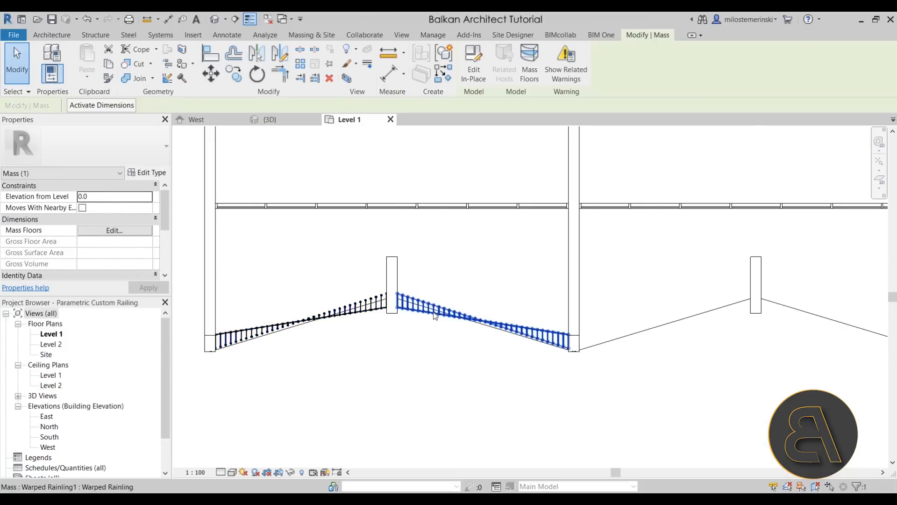
{"action": "left_click", "coordinate": [369, 309], "text": "ctrl"}
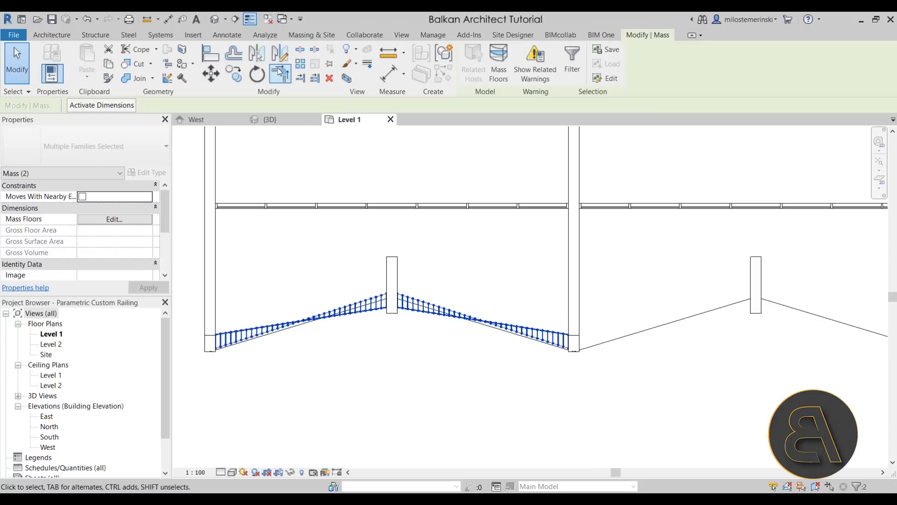
{"action": "left_click", "coordinate": [256, 54]}
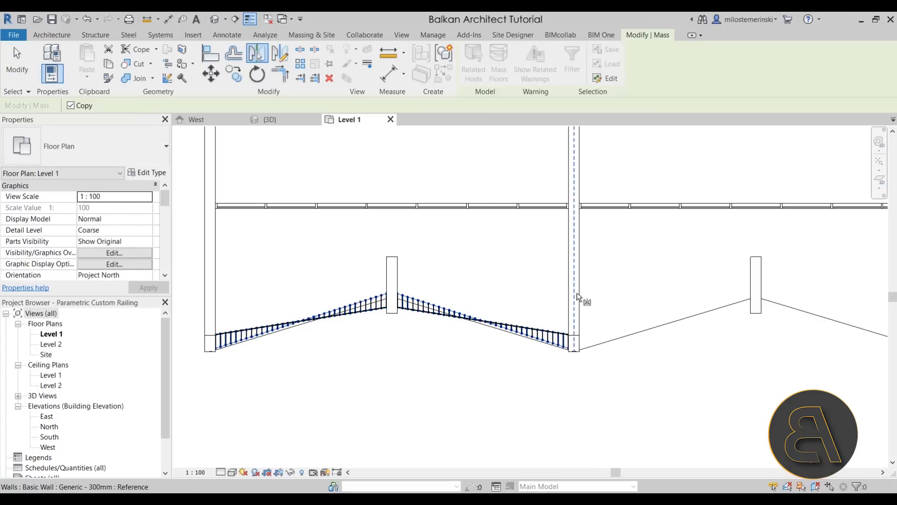
{"action": "scroll", "coordinate": [505, 354], "scroll_direction": "down", "scroll_amount": 2}
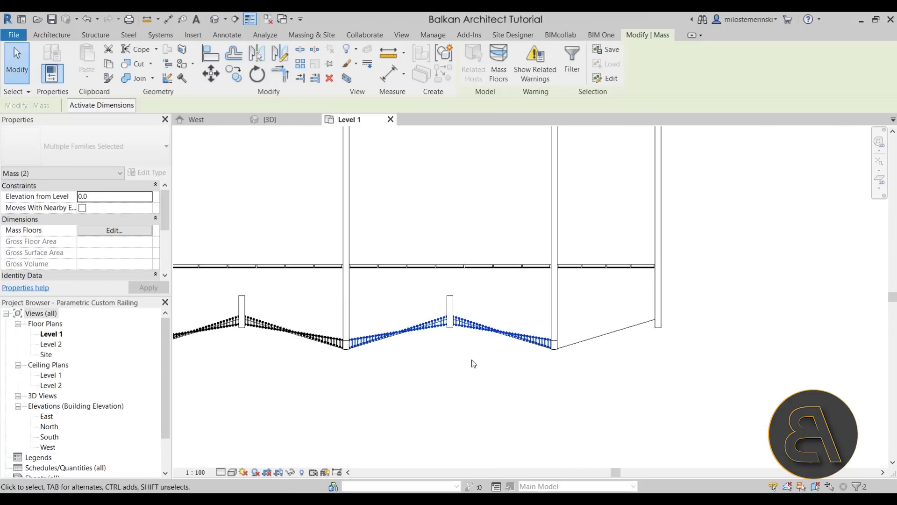
{"action": "key", "text": "Escape"}
Step: Mirror the rightmost railing into the last bay and return to the 3D view
{"action": "left_click", "coordinate": [517, 337]}
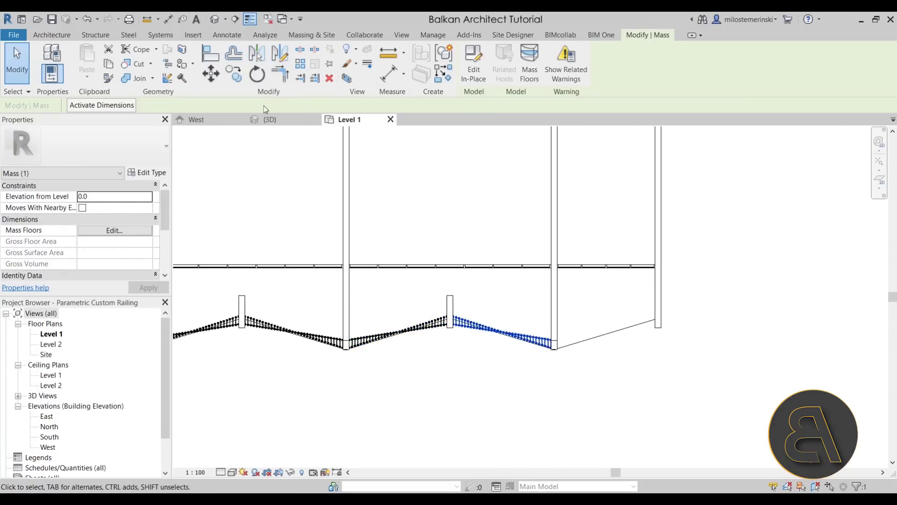
{"action": "left_click", "coordinate": [282, 62]}
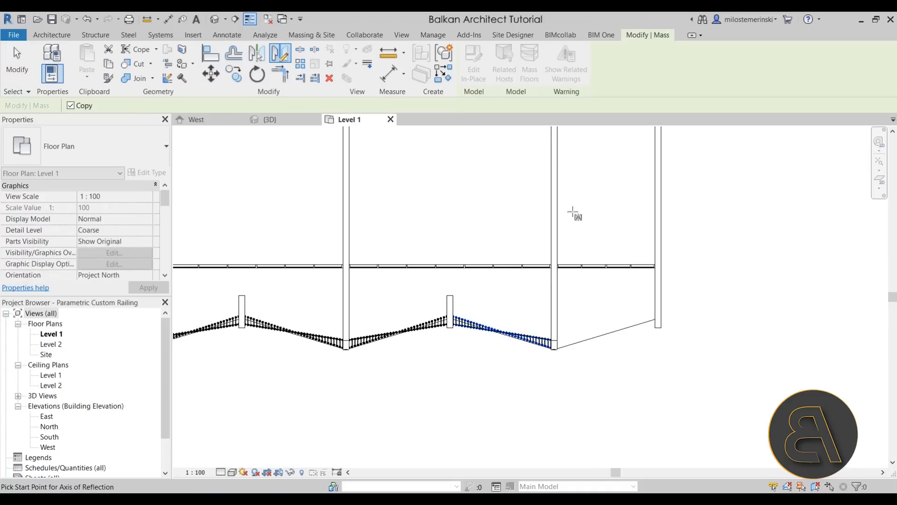
{"action": "left_click", "coordinate": [263, 63]}
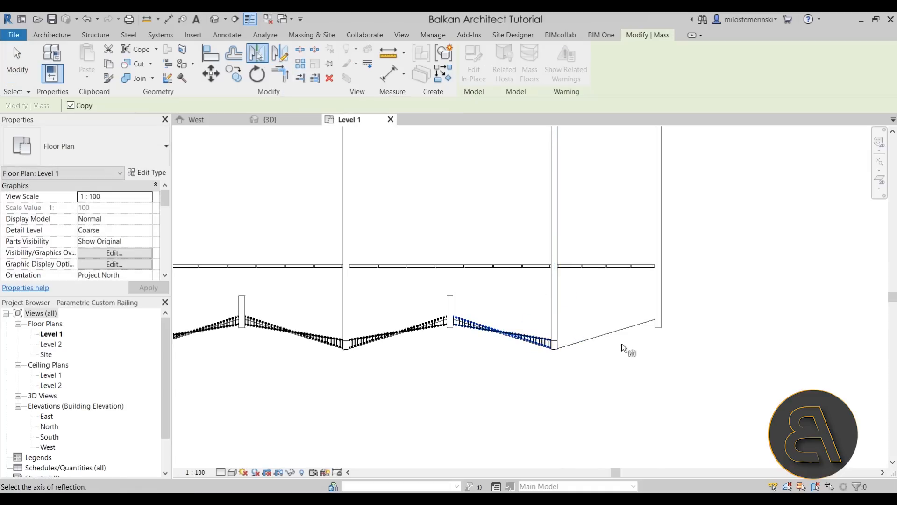
{"action": "left_click", "coordinate": [558, 324]}
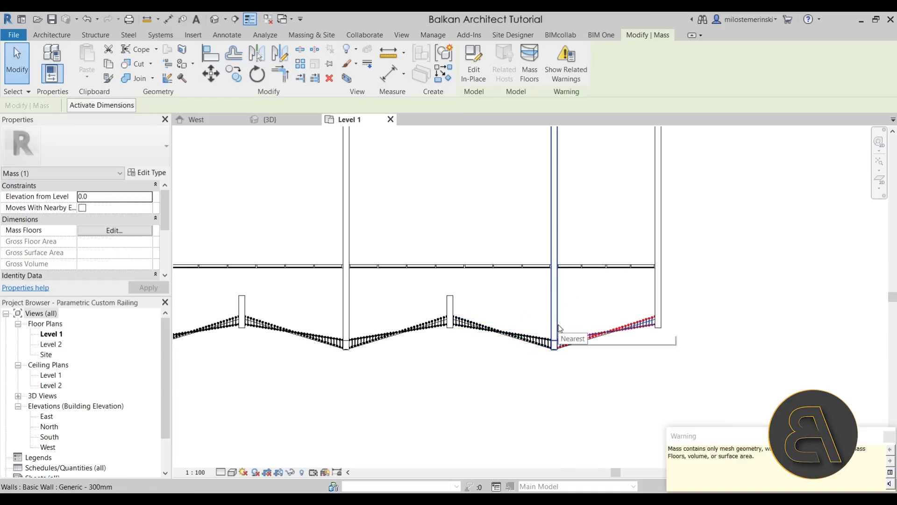
{"action": "left_click", "coordinate": [743, 345]}
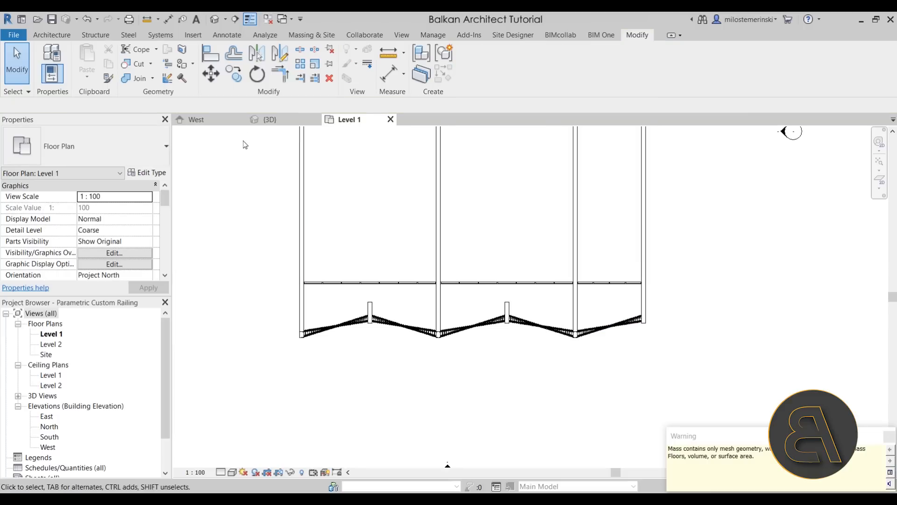
{"action": "left_click", "coordinate": [309, 123]}
{"action": "scroll", "coordinate": [493, 335], "scroll_direction": "up", "scroll_amount": 2}
Step: Select the three ground-floor balcony railings and copy them to the clipboard
{"action": "left_click", "coordinate": [466, 345]}
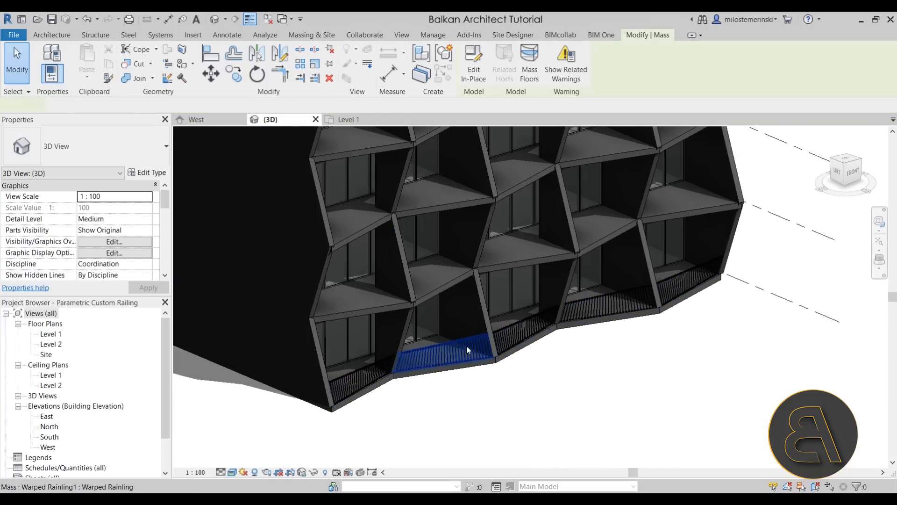
{"action": "left_click", "coordinate": [599, 306], "text": "ctrl"}
{"action": "left_click", "coordinate": [403, 147], "text": "ctrl"}
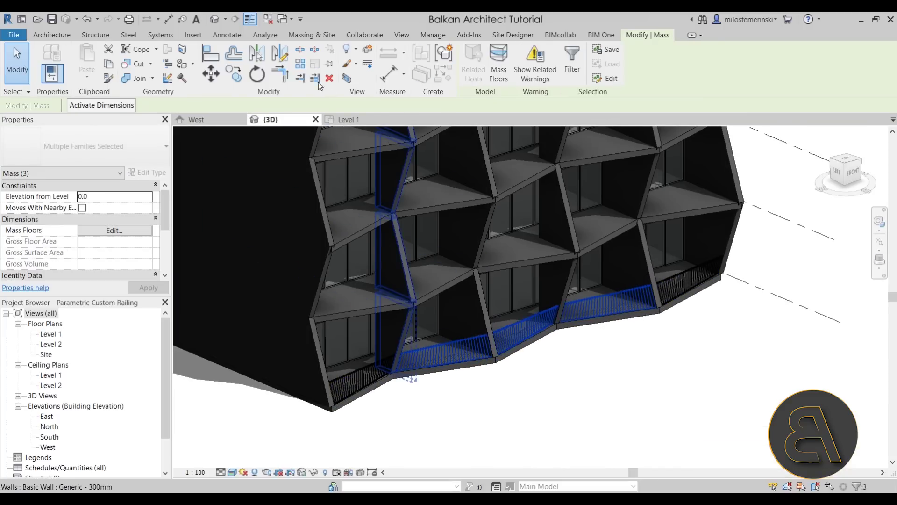
{"action": "left_click", "coordinate": [110, 64]}
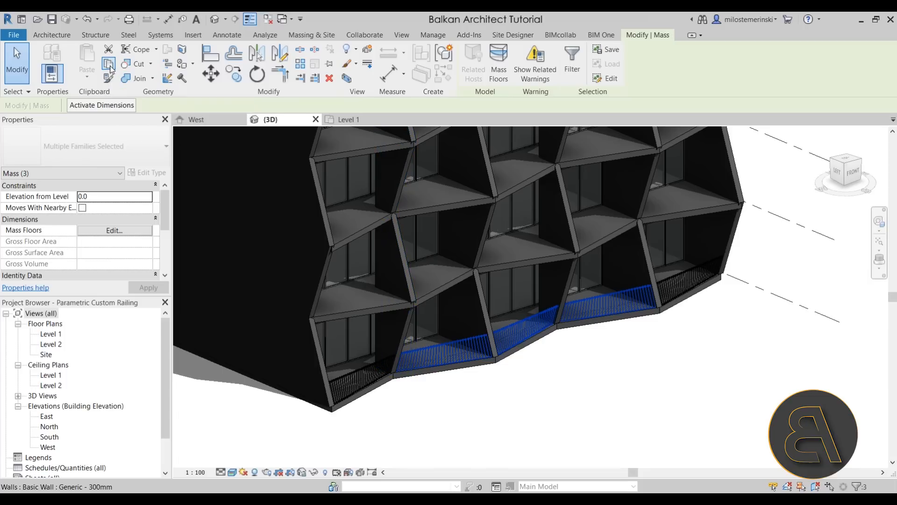
Step: Paste the railings aligned to Level 2 via Paste > Aligned to Selected Levels
{"action": "left_click", "coordinate": [87, 81]}
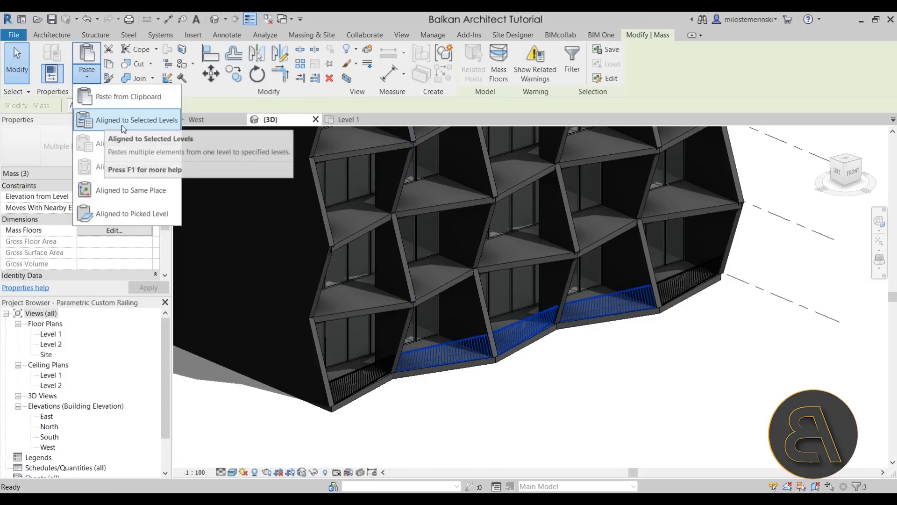
{"action": "left_click", "coordinate": [104, 123]}
{"action": "left_click", "coordinate": [146, 148]}
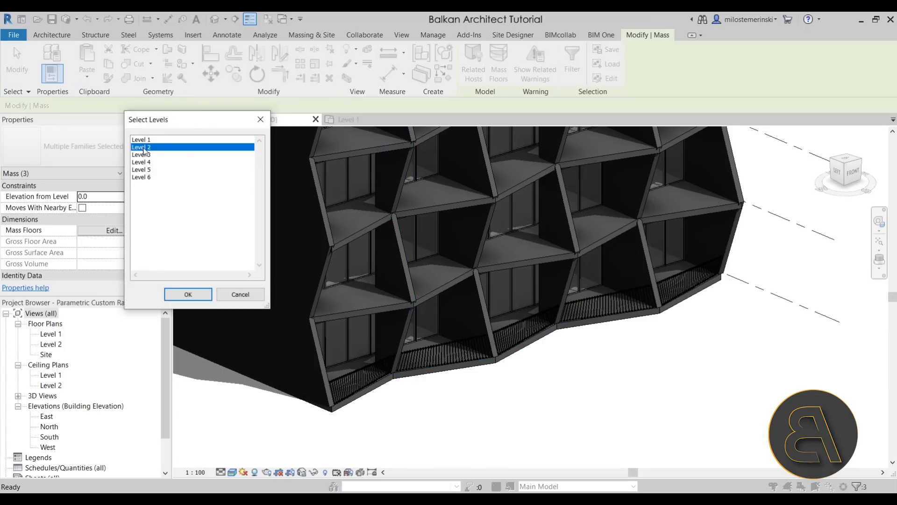
{"action": "left_click", "coordinate": [194, 295]}
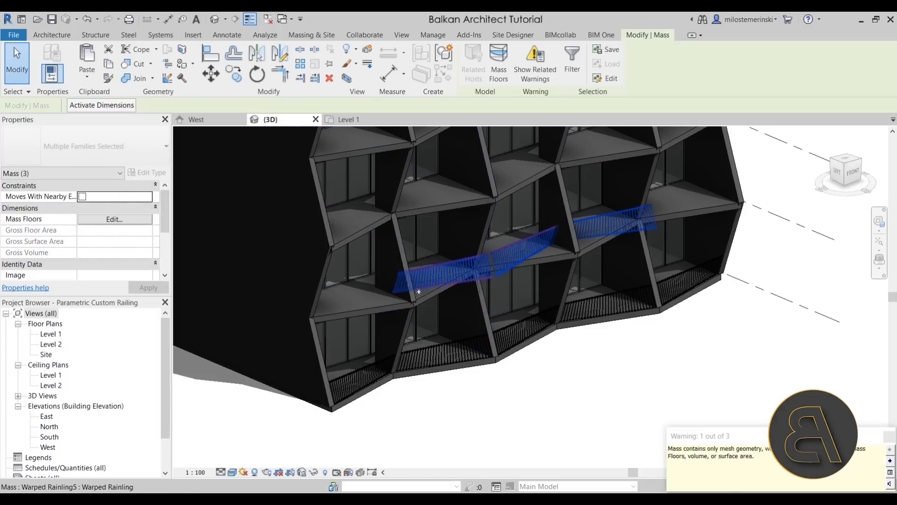
Step: In the Level 2 plan, move (MV) the pasted railings onto the wall intersection of the offset balcony edge
{"action": "left_click", "coordinate": [354, 119]}
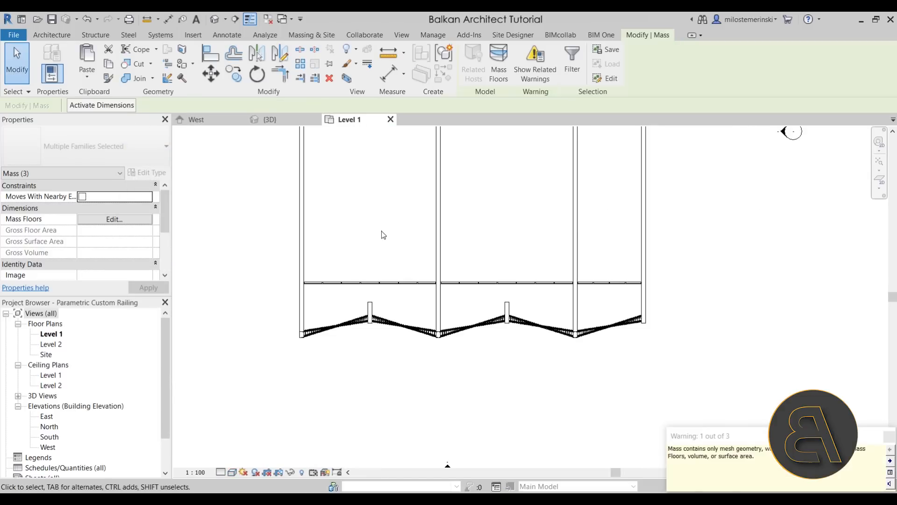
{"action": "double_click", "coordinate": [49, 344]}
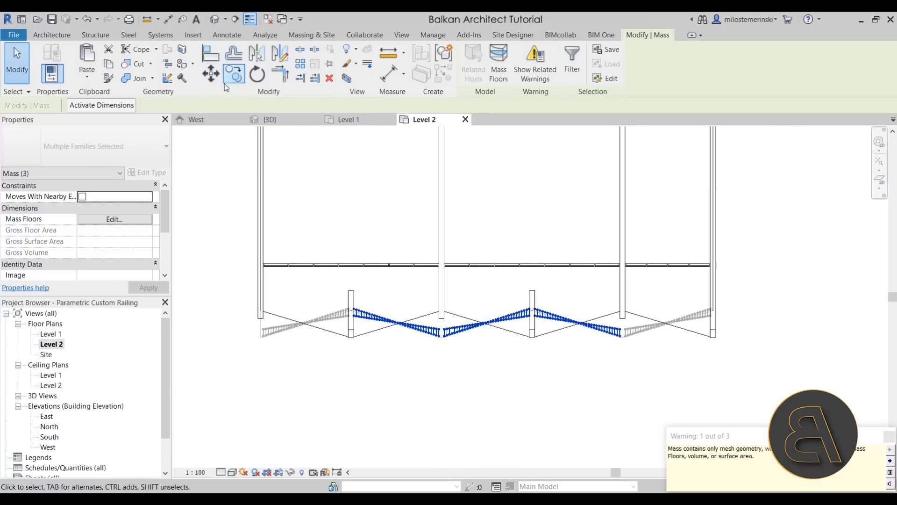
{"action": "key", "text": "m"}
{"action": "key", "text": "v"}
{"action": "scroll", "coordinate": [337, 316], "scroll_direction": "up", "scroll_amount": 3}
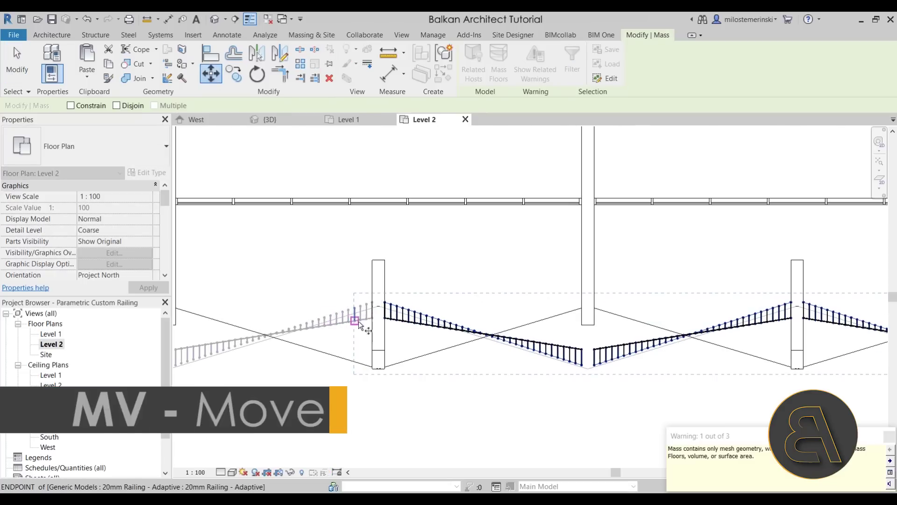
{"action": "left_click", "coordinate": [378, 262]}
{"action": "middle_click_drag", "start_coordinate": [280, 259], "coordinate": [462, 261]}
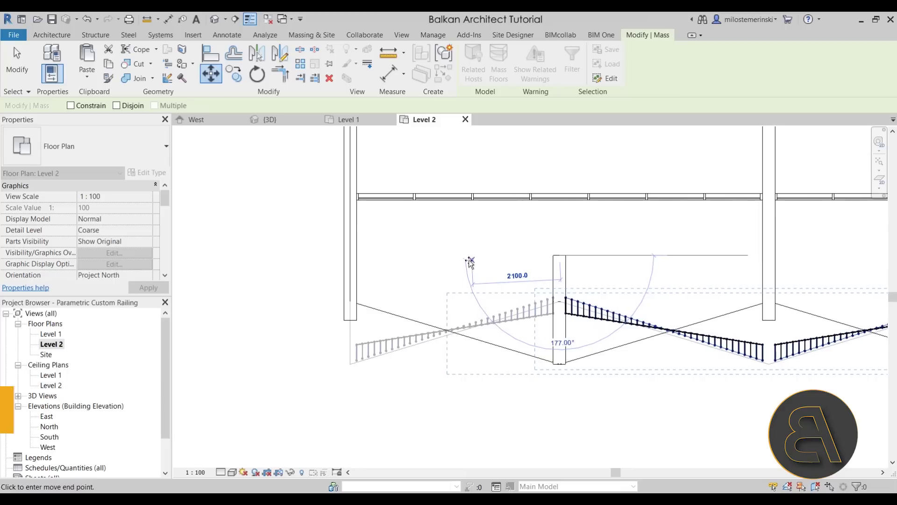
{"action": "left_click", "coordinate": [357, 256]}
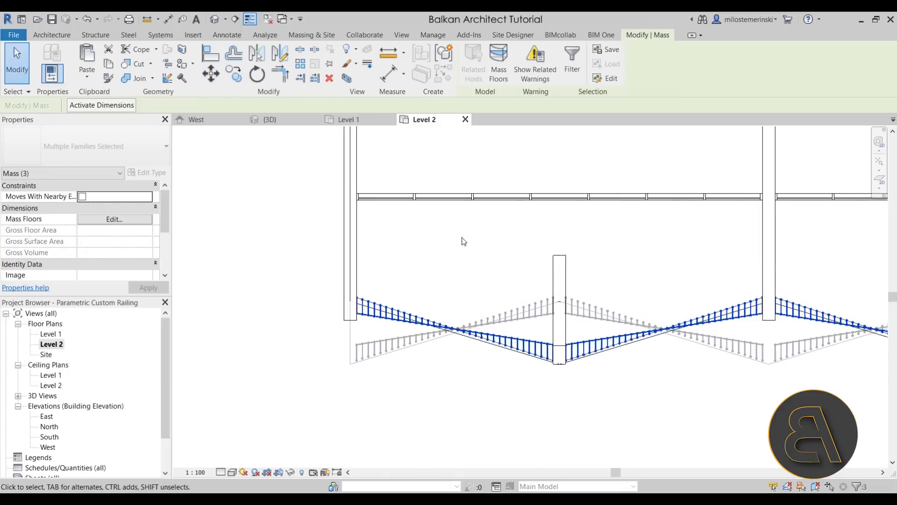
{"action": "scroll", "coordinate": [575, 295], "scroll_direction": "down", "scroll_amount": 4}
Step: Copy two Level 2 railings 10000 along into the neighbouring balcony bays
{"action": "left_click", "coordinate": [531, 331]}
{"action": "left_click", "coordinate": [525, 285]}
{"action": "left_click", "coordinate": [438, 279], "text": "ctrl"}
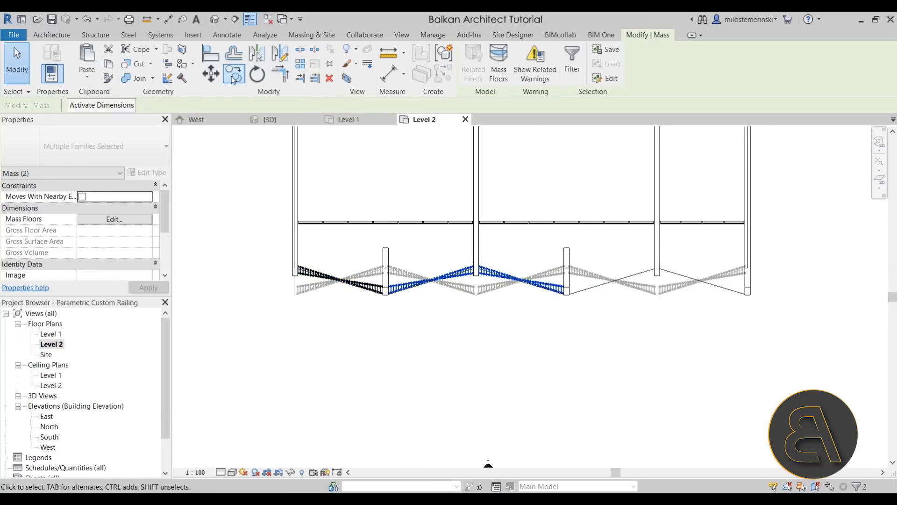
{"action": "key", "text": "c"}
{"action": "key", "text": "c"}
{"action": "scroll", "coordinate": [476, 239], "scroll_direction": "up", "scroll_amount": 2}
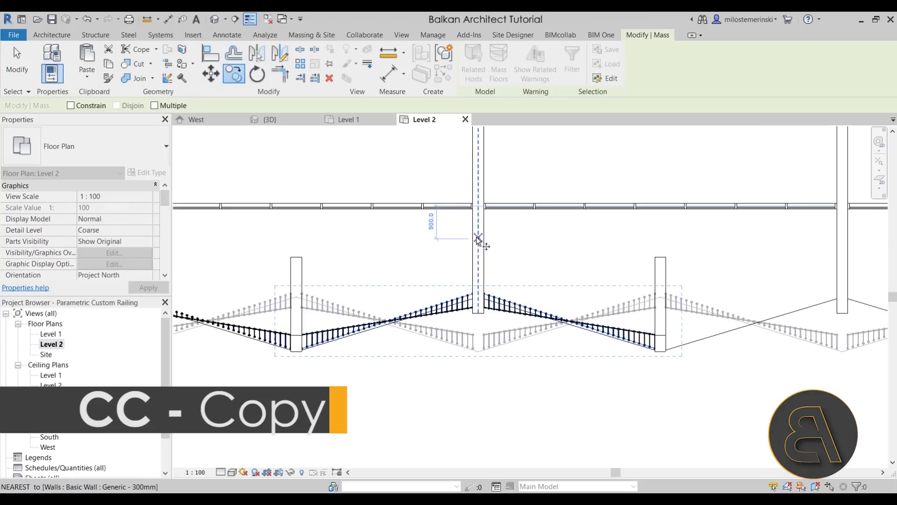
{"action": "left_click", "coordinate": [478, 237]}
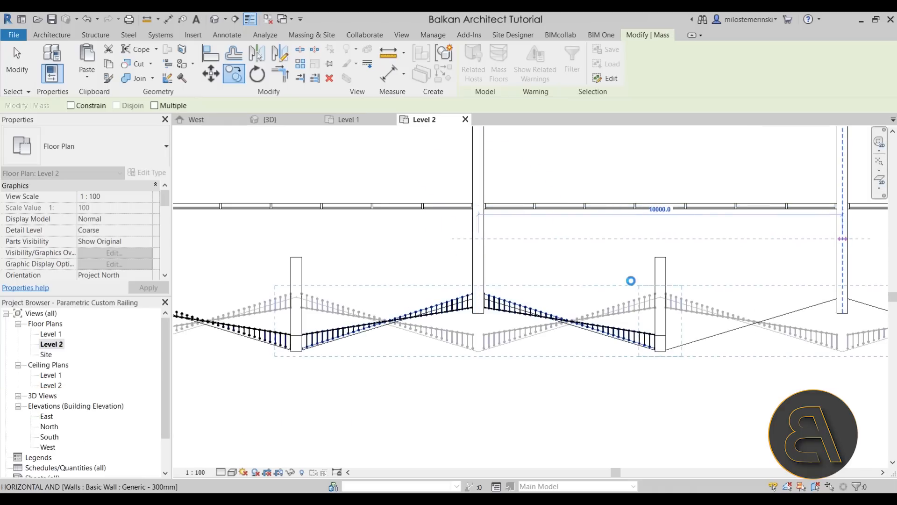
{"action": "scroll", "coordinate": [631, 280], "scroll_direction": "down", "scroll_amount": 2}
{"action": "key", "text": "Escape"}
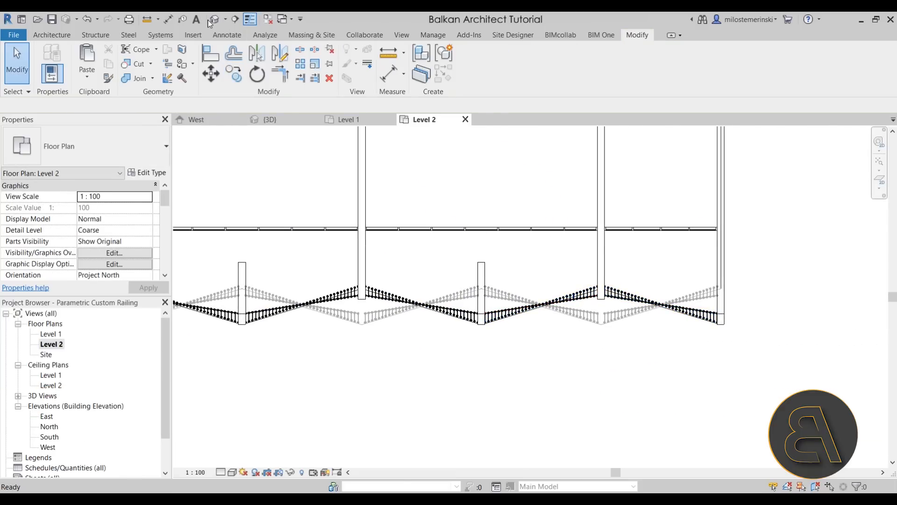
Step: In the 3D view, select all ten railings of the first two floors
{"action": "left_click", "coordinate": [213, 19]}
{"action": "middle_click_drag", "start_coordinate": [520, 377], "coordinate": [597, 425], "text": "shift"}
{"action": "scroll", "coordinate": [460, 344], "scroll_direction": "up", "scroll_amount": 3}
{"action": "scroll", "coordinate": [461, 345], "scroll_direction": "down", "scroll_amount": 2}
{"action": "scroll", "coordinate": [449, 342], "scroll_direction": "down", "scroll_amount": 2}
{"action": "left_click", "coordinate": [449, 342]}
{"action": "scroll", "coordinate": [479, 331], "scroll_direction": "up", "scroll_amount": 4}
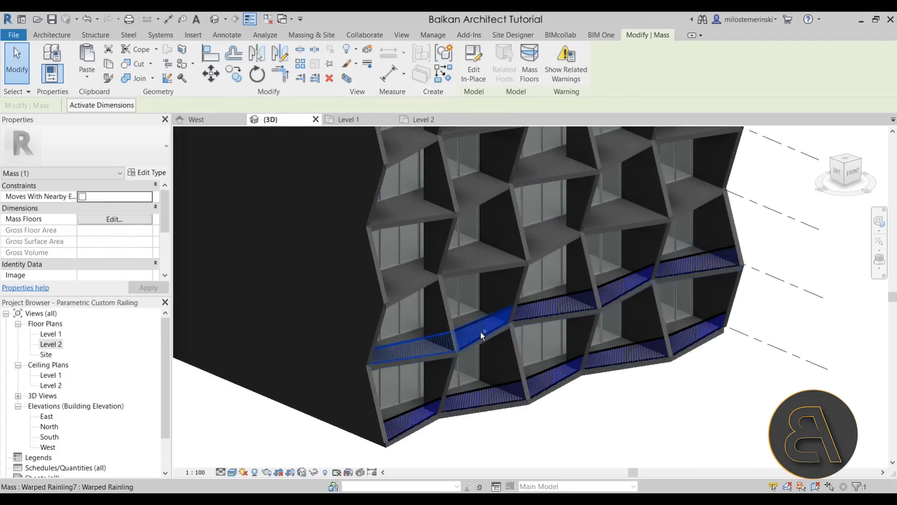
{"action": "left_click", "coordinate": [554, 309], "text": "ctrl"}
{"action": "left_click", "coordinate": [617, 287], "text": "ctrl"}
{"action": "left_click", "coordinate": [685, 266], "text": "ctrl"}
{"action": "left_click", "coordinate": [697, 321], "text": "ctrl"}
{"action": "left_click", "coordinate": [624, 354], "text": "ctrl"}
{"action": "left_click", "coordinate": [568, 374], "text": "ctrl"}
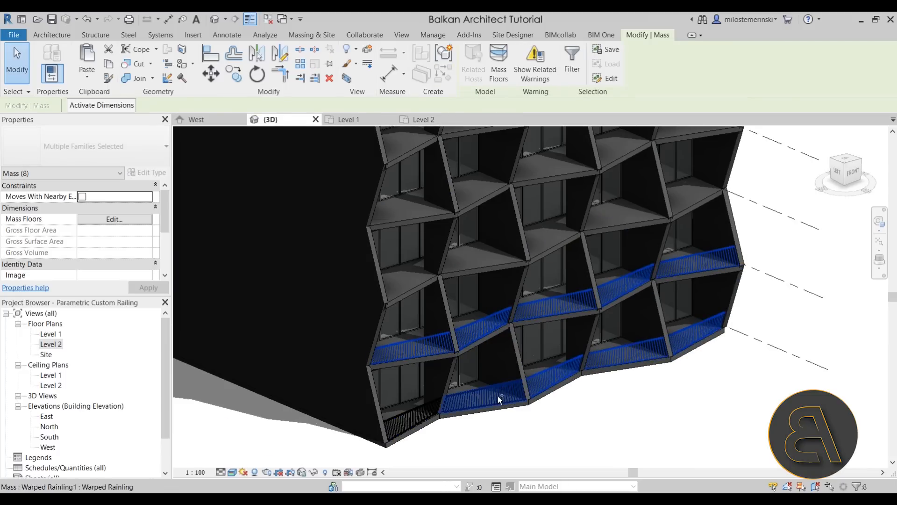
{"action": "left_click", "coordinate": [498, 396], "text": "ctrl"}
{"action": "left_click", "coordinate": [414, 412], "text": "ctrl"}
{"action": "left_click", "coordinate": [414, 416], "text": "ctrl"}
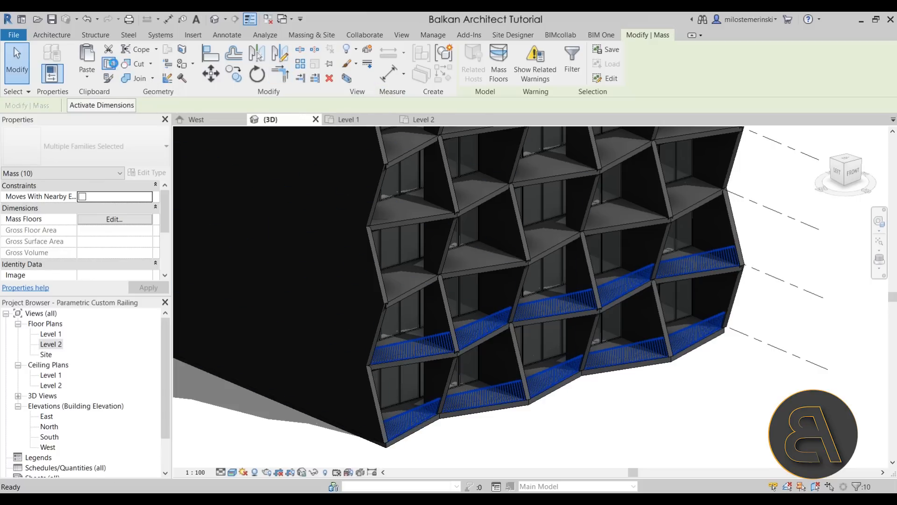
Step: Paste the railings aligned to Levels 3 and 5 so every floor has balcony railings
{"action": "left_click", "coordinate": [90, 76]}
{"action": "left_click", "coordinate": [119, 118]}
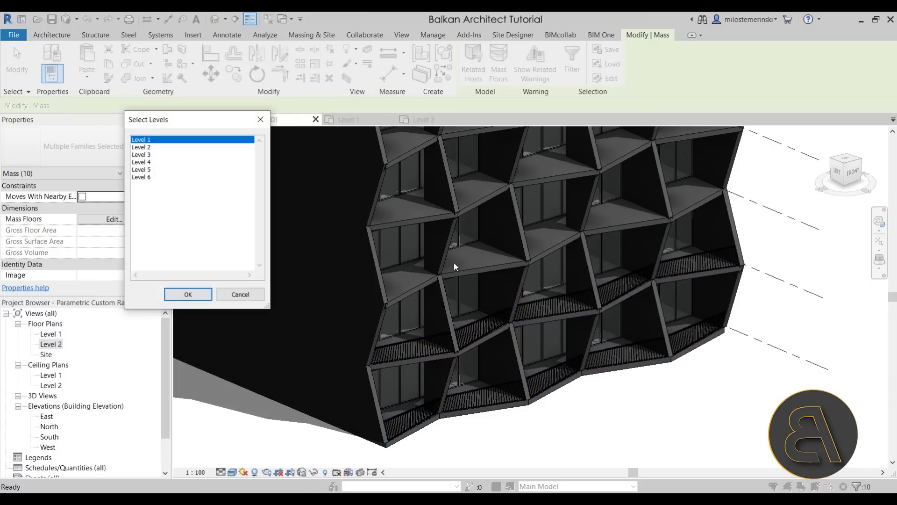
{"action": "left_click", "coordinate": [146, 156]}
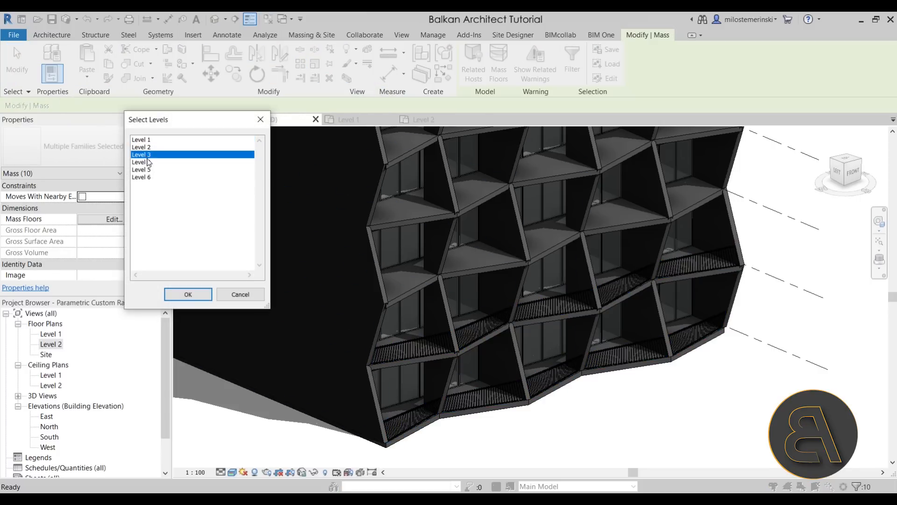
{"action": "left_click", "coordinate": [146, 170], "text": "ctrl"}
{"action": "left_click", "coordinate": [203, 293]}
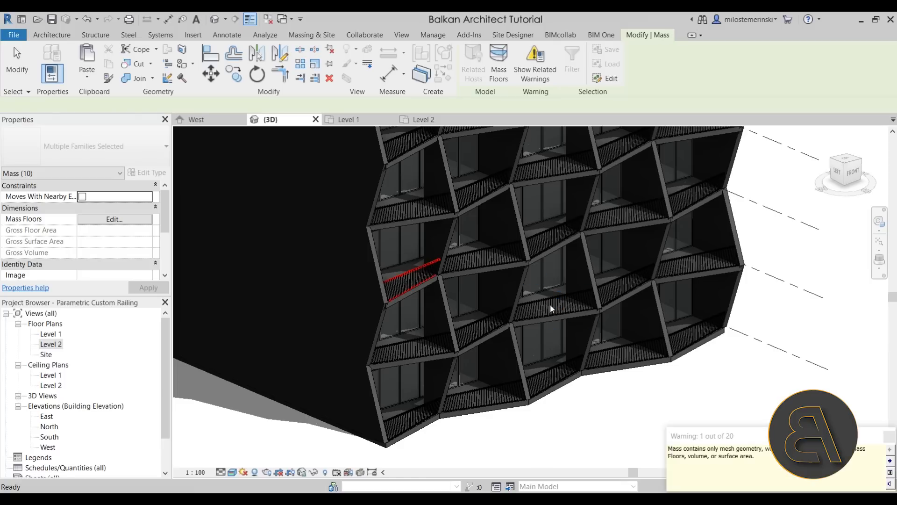
{"action": "scroll", "coordinate": [497, 345], "scroll_direction": "down", "scroll_amount": 3}
{"action": "scroll", "coordinate": [496, 345], "scroll_direction": "down", "scroll_amount": 2}
Step: Orbit to a front elevation and check the top-floor railings, then return to a perspective angle
{"action": "left_click", "coordinate": [609, 400]}
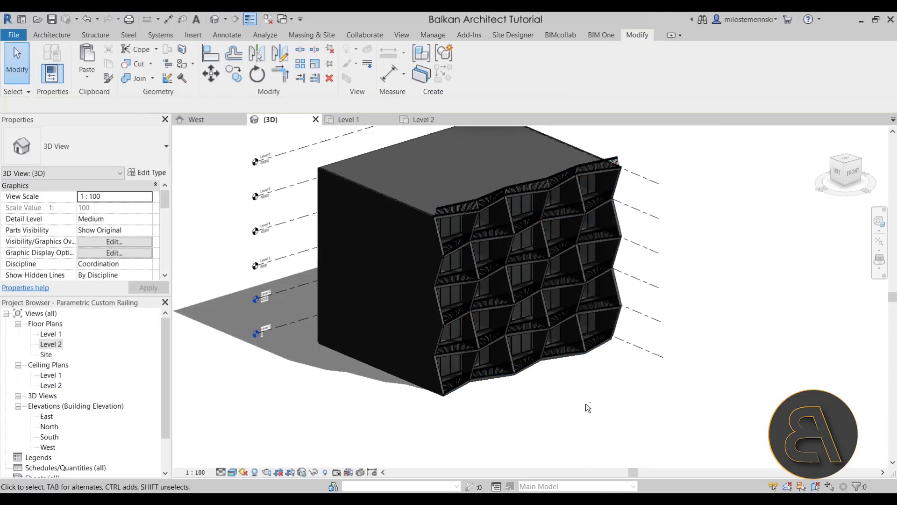
{"action": "middle_click_drag", "start_coordinate": [609, 400], "coordinate": [677, 196], "text": "shift"}
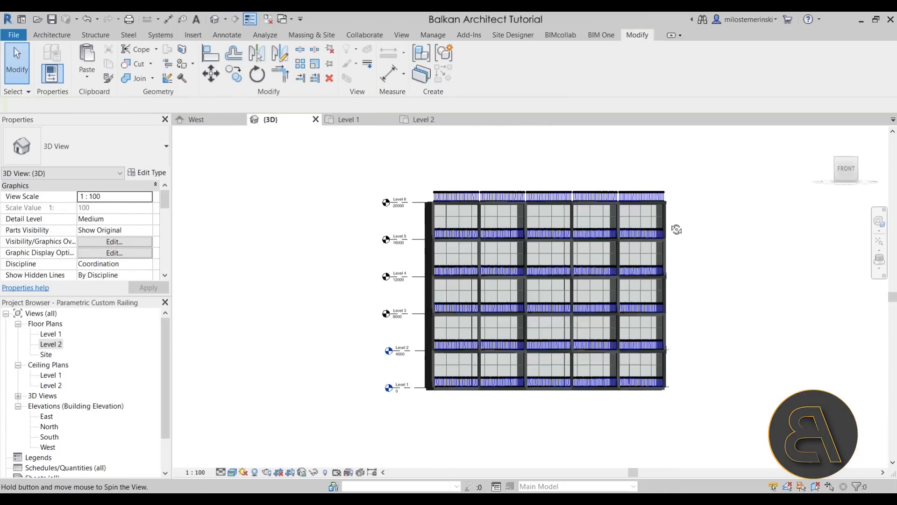
{"action": "middle_click_drag", "start_coordinate": [676, 229], "coordinate": [676, 169], "text": "shift"}
{"action": "left_click_drag", "start_coordinate": [713, 180], "coordinate": [418, 199]}
{"action": "key", "text": "Escape"}
{"action": "mouse_move", "coordinate": [597, 307]}
{"action": "middle_mouse_down", "text": "shift"}
{"action": "mouse_move", "coordinate": [629, 354]}
{"action": "mouse_move", "coordinate": [611, 374]}
{"action": "mouse_move", "coordinate": [591, 346]}
{"action": "mouse_move", "coordinate": [497, 274]}
{"action": "mouse_move", "coordinate": [602, 279]}
{"action": "mouse_move", "coordinate": [634, 314]}
{"action": "mouse_move", "coordinate": [421, 302]}
{"action": "middle_mouse_up", "text": "shift"}
Step: Switch the 3D view to Hidden Line style and inspect the balconies obliquely
{"action": "left_click", "coordinate": [233, 472]}
{"action": "left_click", "coordinate": [259, 414]}
{"action": "scroll", "coordinate": [368, 293], "scroll_direction": "up", "scroll_amount": 3}
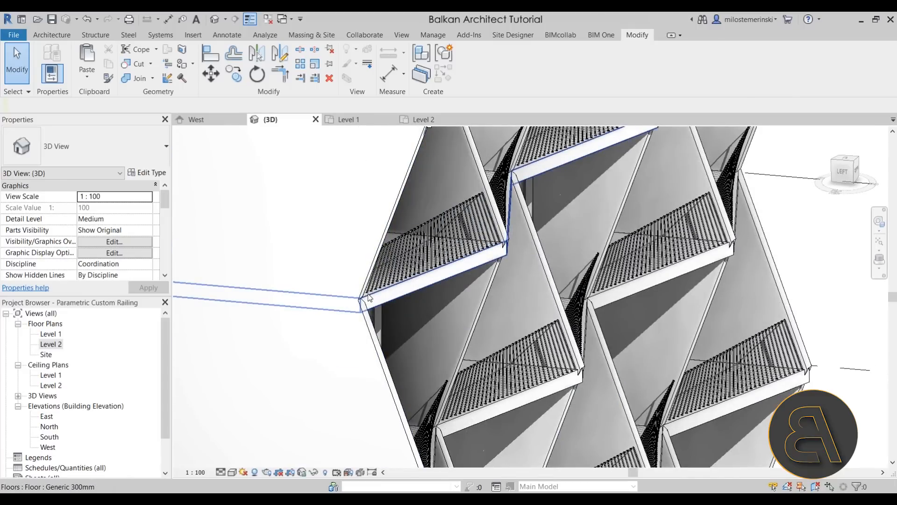
{"action": "scroll", "coordinate": [552, 270], "scroll_direction": "down", "scroll_amount": 3}
{"action": "scroll", "coordinate": [658, 319], "scroll_direction": "down", "scroll_amount": 3}
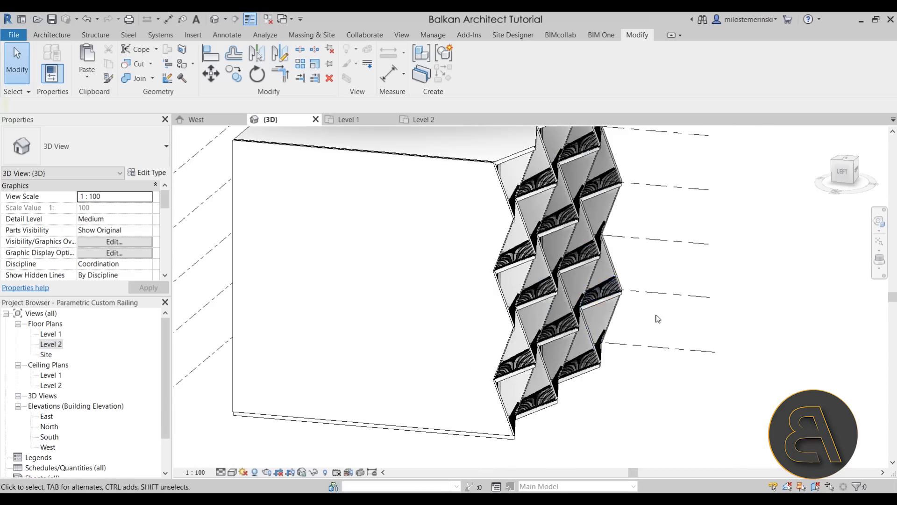
{"action": "mouse_move", "coordinate": [658, 319]}
{"action": "middle_mouse_down", "text": "shift"}
{"action": "mouse_move", "coordinate": [667, 250]}
{"action": "mouse_move", "coordinate": [507, 337]}
{"action": "mouse_move", "coordinate": [616, 384]}
{"action": "mouse_move", "coordinate": [645, 370]}
{"action": "mouse_move", "coordinate": [701, 315]}
{"action": "mouse_move", "coordinate": [722, 260]}
{"action": "mouse_move", "coordinate": [582, 372]}
{"action": "mouse_move", "coordinate": [715, 370]}
{"action": "middle_mouse_up", "text": "shift"}
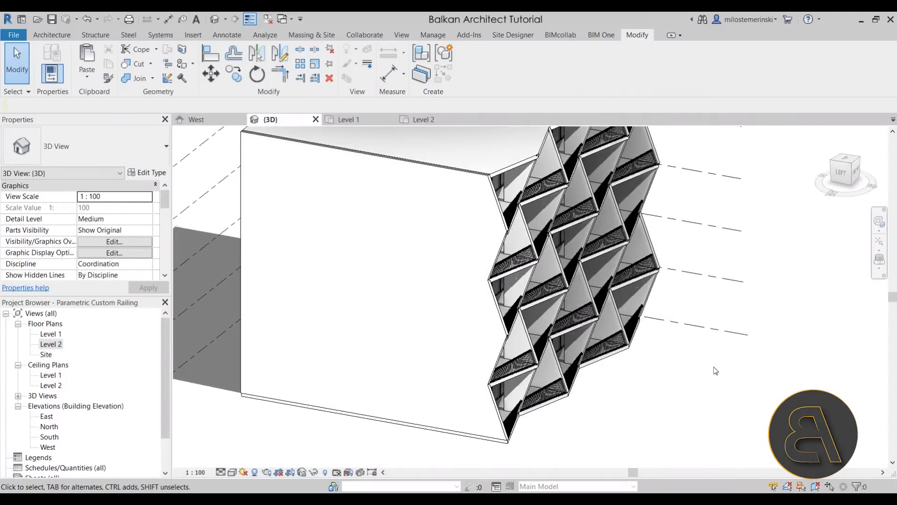
{"action": "mouse_move", "coordinate": [697, 365]}
{"action": "middle_mouse_down", "text": "shift"}
{"action": "mouse_move", "coordinate": [671, 344]}
{"action": "mouse_move", "coordinate": [688, 397]}
{"action": "middle_mouse_up", "text": "shift"}
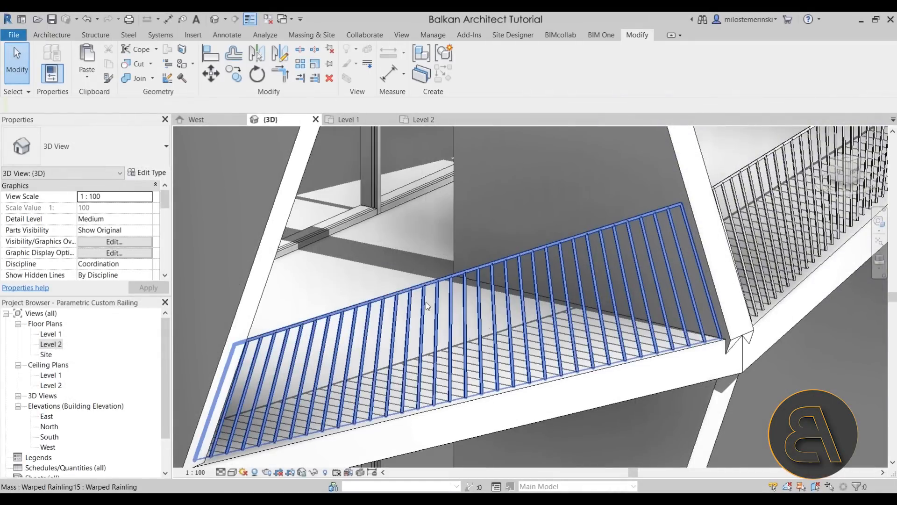
{"action": "scroll", "coordinate": [449, 281], "scroll_direction": "down", "scroll_amount": 2}
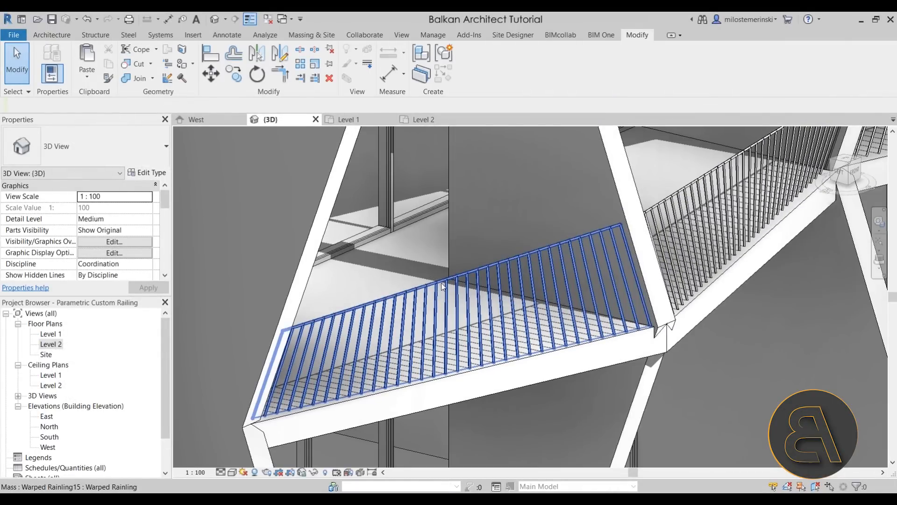
{"action": "scroll", "coordinate": [439, 286], "scroll_direction": "down", "scroll_amount": 5}
{"action": "middle_click_drag", "start_coordinate": [440, 286], "coordinate": [491, 280], "text": "shift"}
{"action": "scroll", "coordinate": [531, 309], "scroll_direction": "down", "scroll_amount": 5}
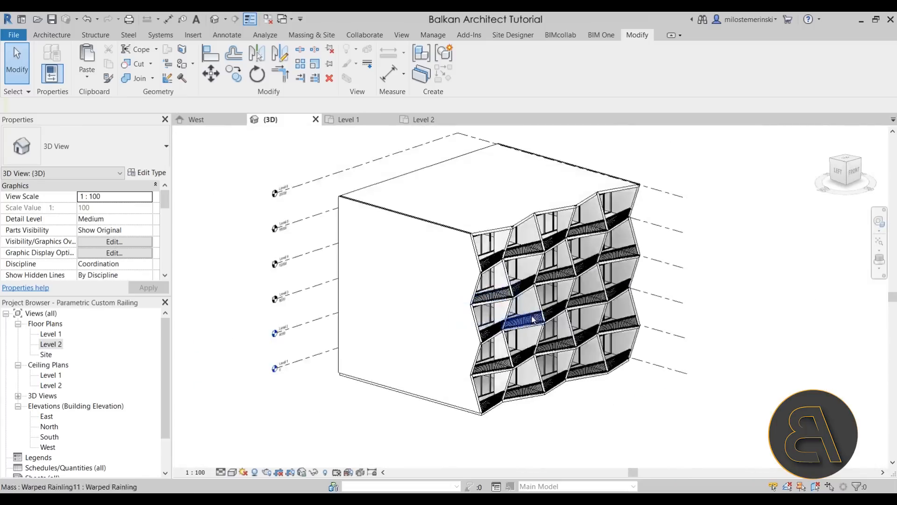
{"action": "middle_click_drag", "start_coordinate": [531, 309], "coordinate": [569, 394], "text": "shift"}
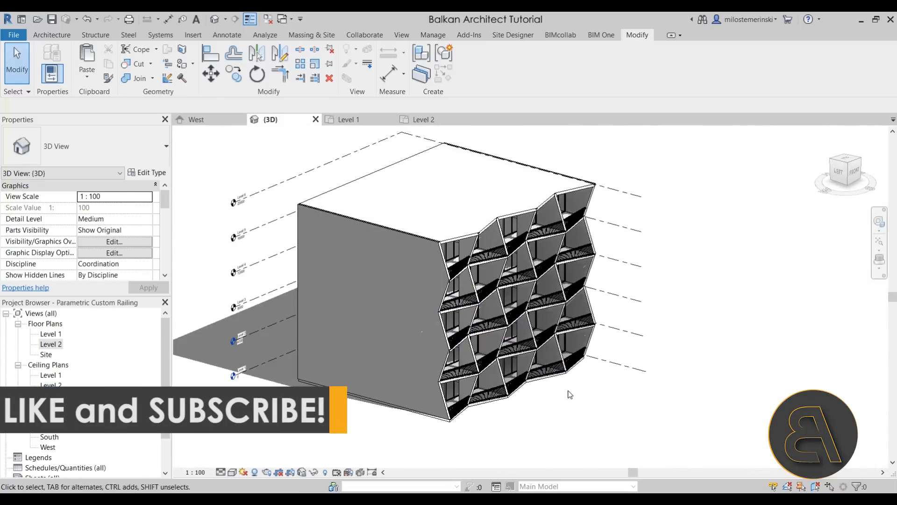